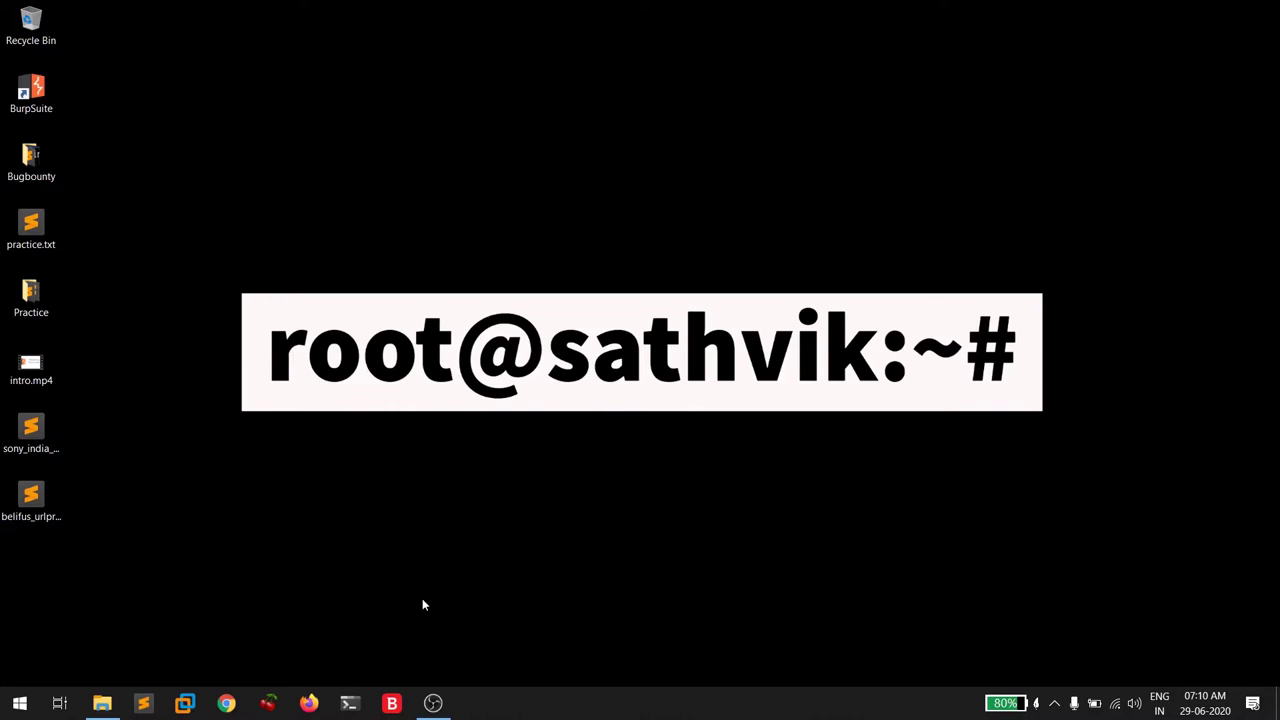
Launch Firefox from the taskbar so it opens on a blank New Tab page.
{"action": "left_click", "coordinate": [309, 703]}
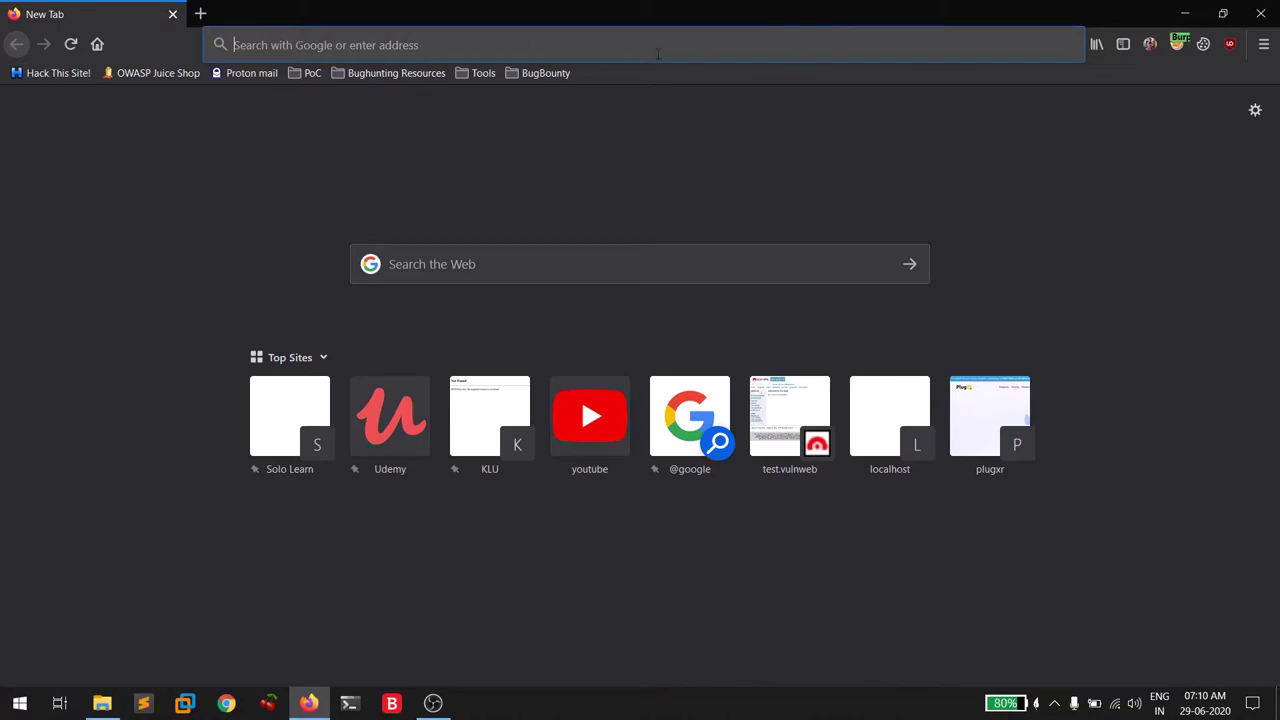
Turn off FoxyProxy and load hackthissite.org from the address bar.
{"action": "left_click", "coordinate": [1177, 44]}
{"action": "left_click", "coordinate": [1000, 155]}
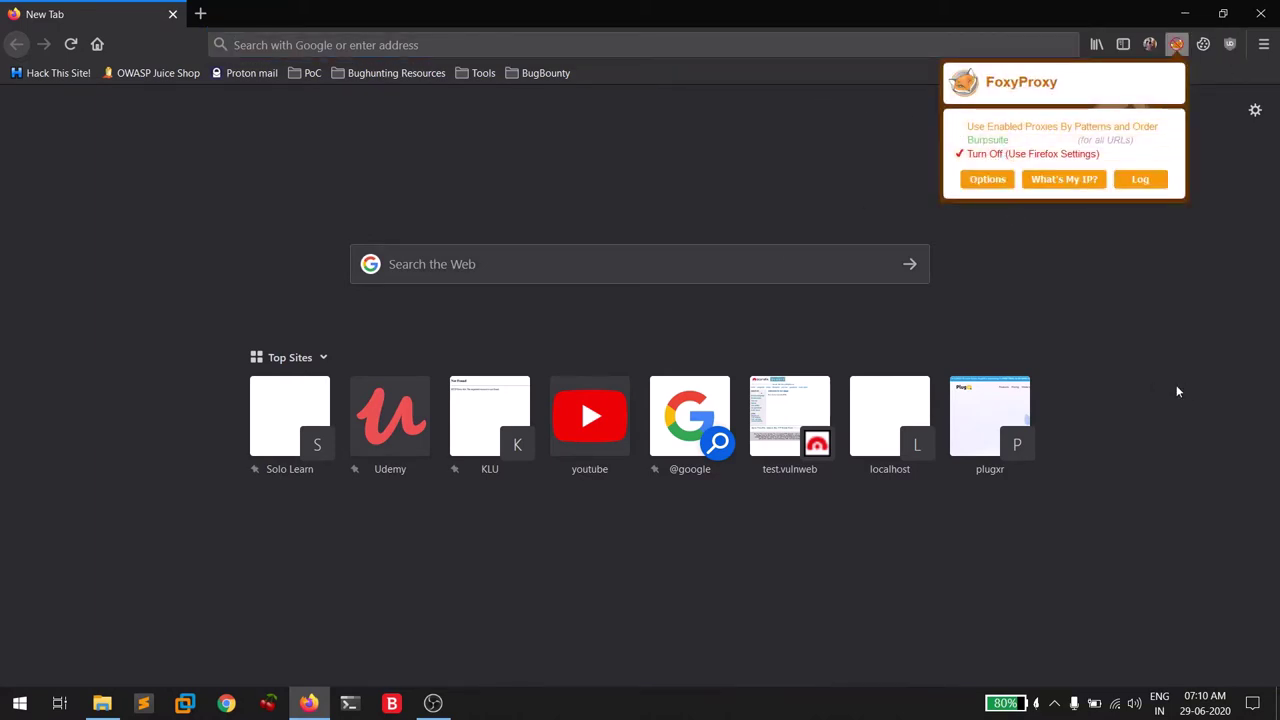
{"action": "left_click", "coordinate": [489, 45]}
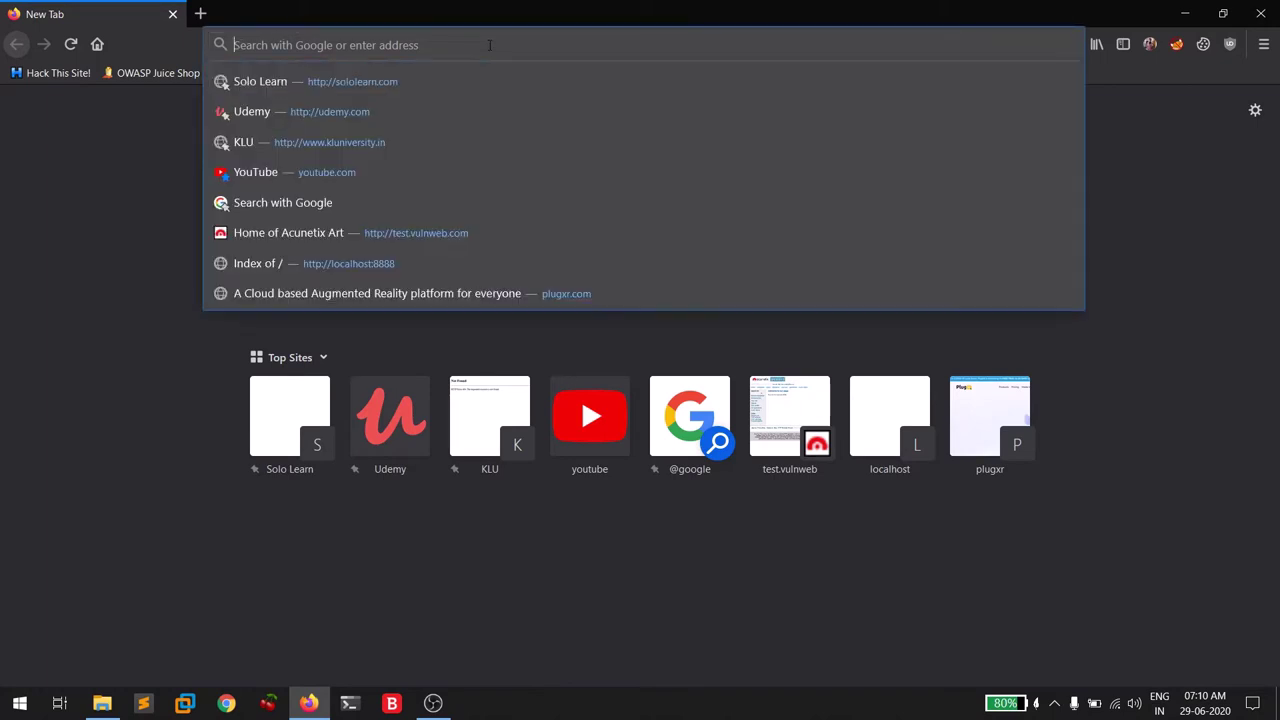
{"action": "type", "text": "hackthissite.org/"}
{"action": "key", "text": "Right"}
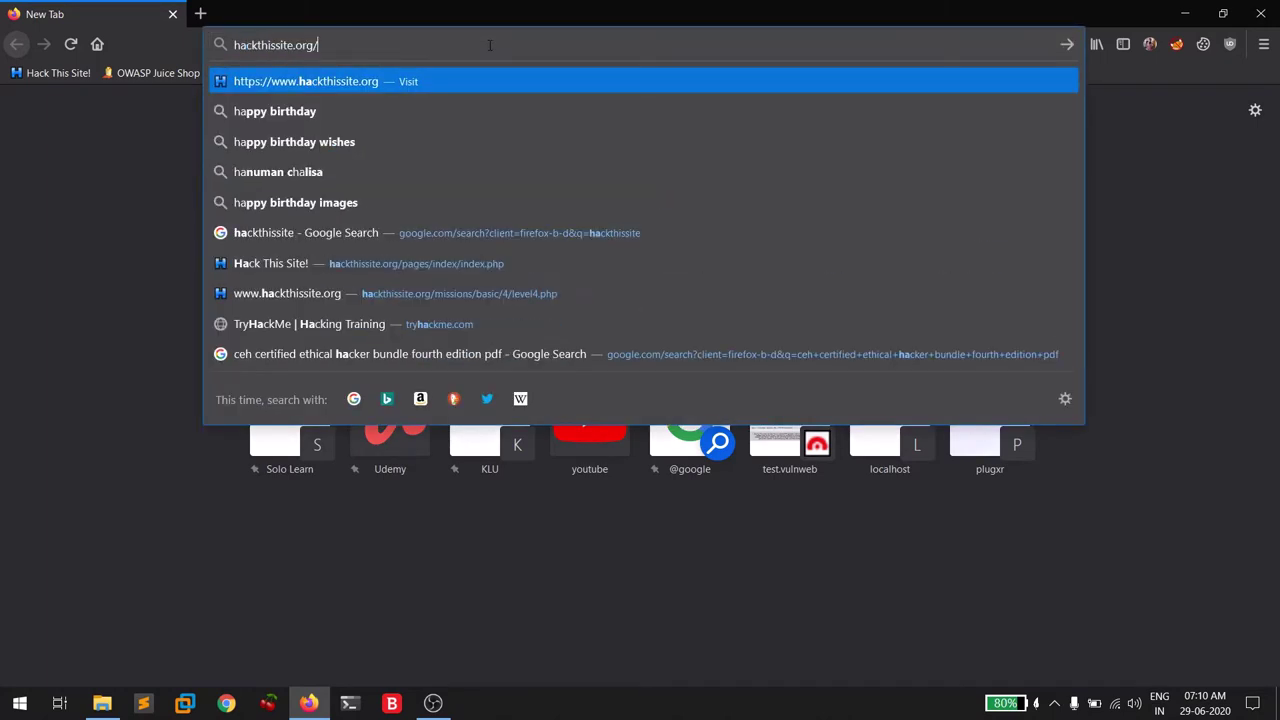
{"action": "key", "text": "Return"}
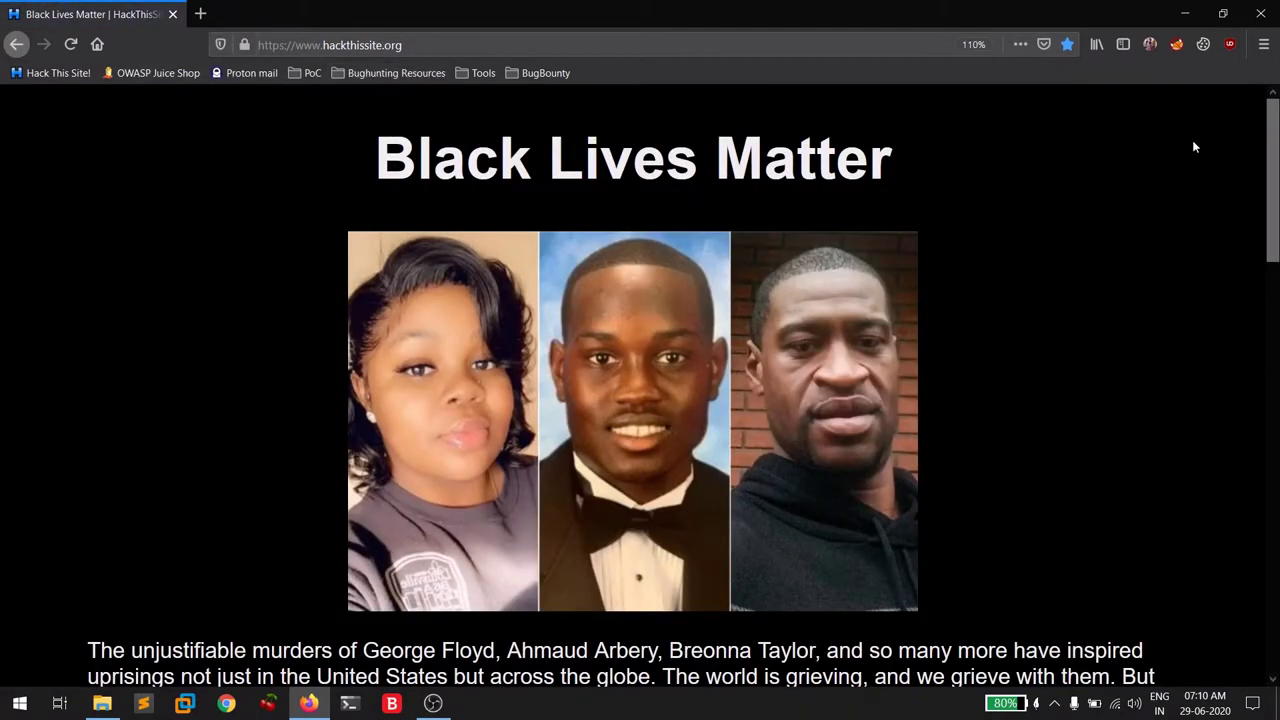
Scroll past the Black Lives Matter notice and continue to HackThisSite.org.
{"action": "scroll", "coordinate": [1024, 377], "scroll_direction": "down", "scroll_amount": 2}
{"action": "scroll", "coordinate": [1024, 377], "scroll_direction": "up", "scroll_amount": 2}
{"action": "scroll", "coordinate": [1029, 375], "scroll_direction": "down", "scroll_amount": 7}
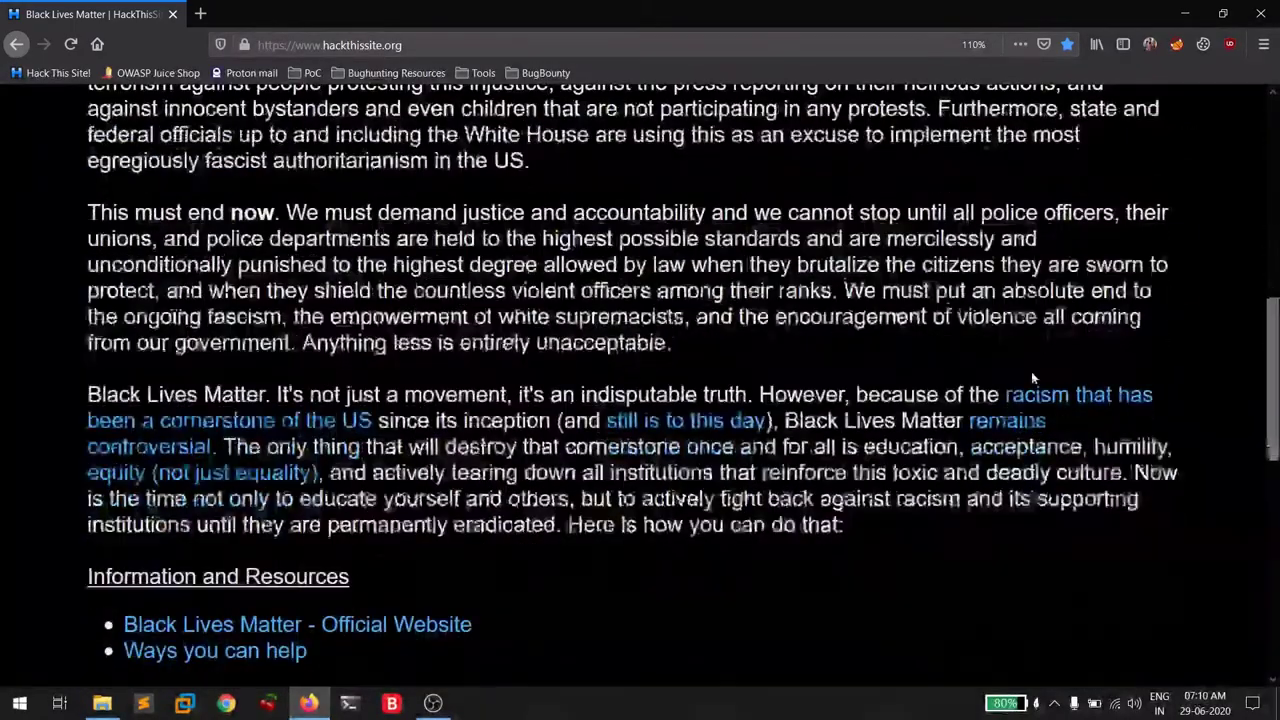
{"action": "scroll", "coordinate": [1033, 377], "scroll_direction": "down", "scroll_amount": 7}
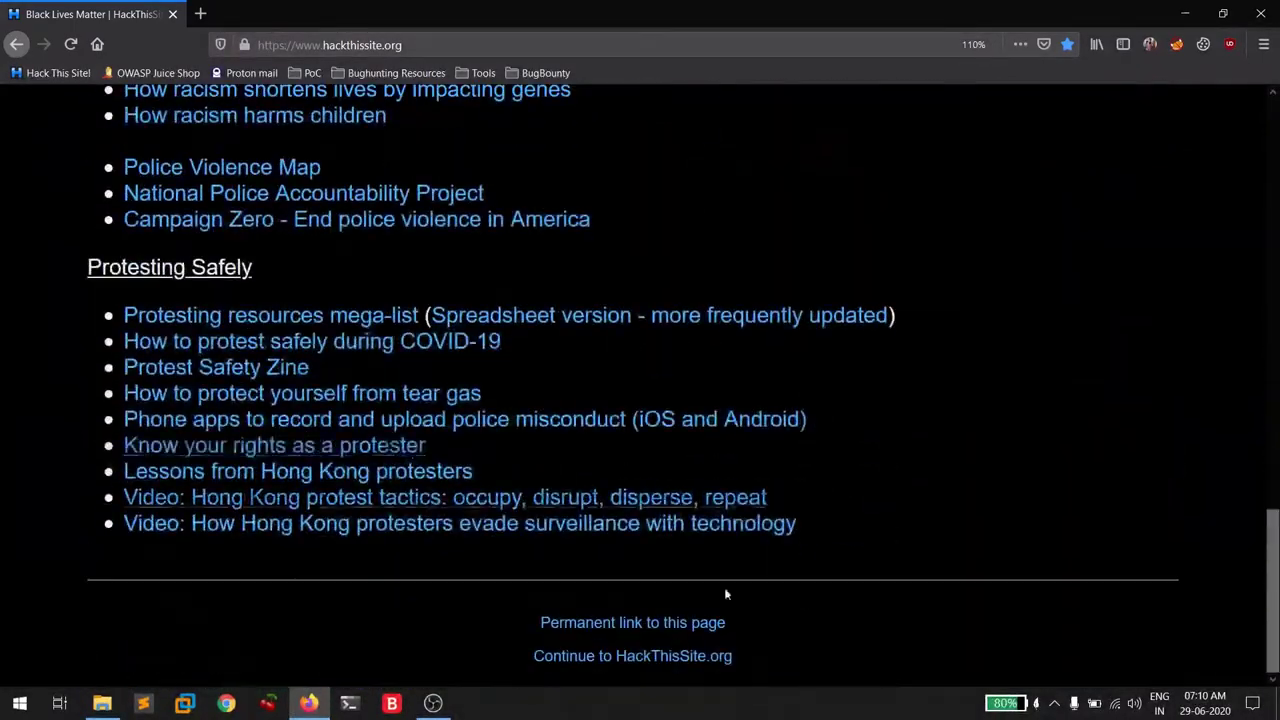
{"action": "left_click", "coordinate": [630, 657]}
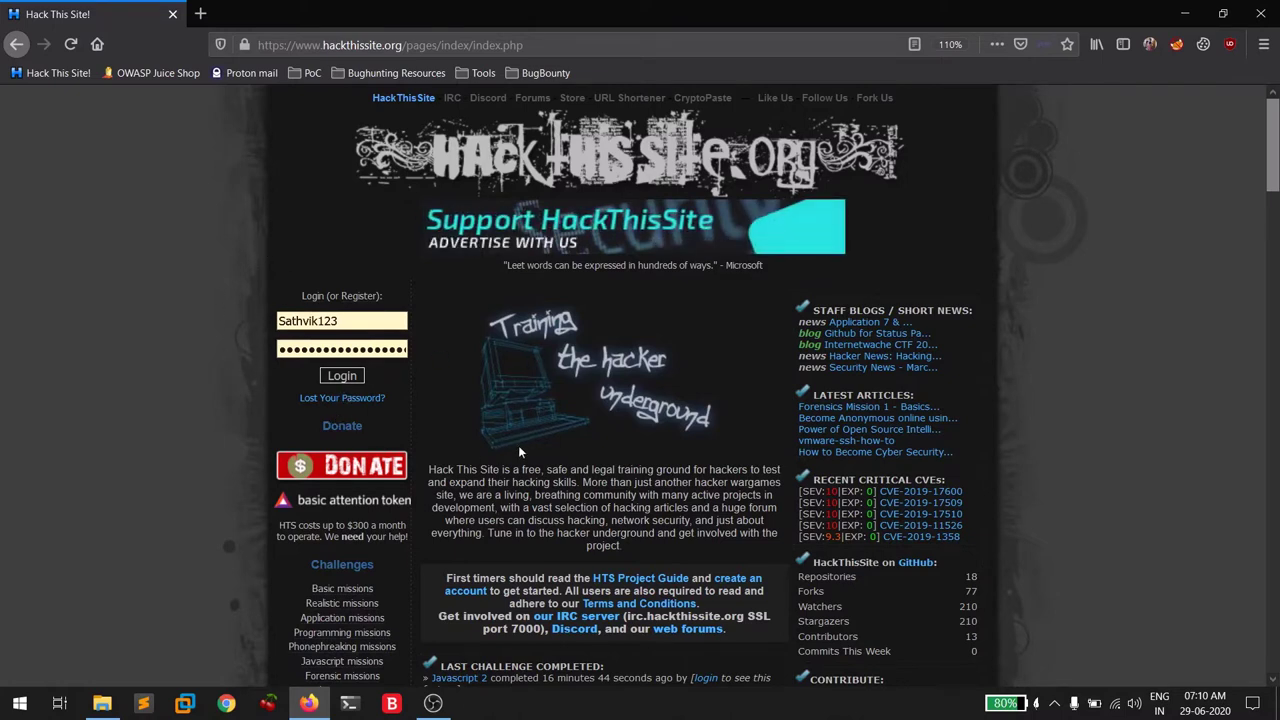
Log in to HackThisSite using the saved username and password.
{"action": "scroll", "coordinate": [258, 525], "scroll_direction": "down", "scroll_amount": 3}
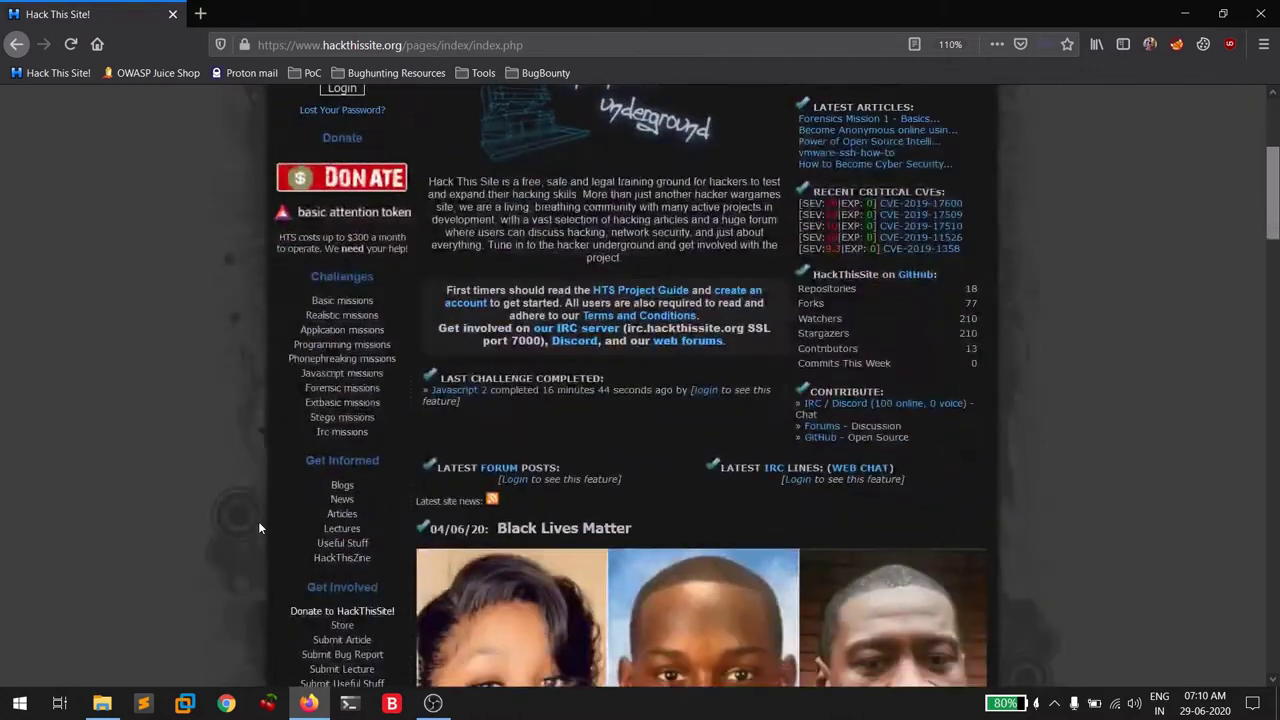
{"action": "scroll", "coordinate": [437, 567], "scroll_direction": "up", "scroll_amount": 3}
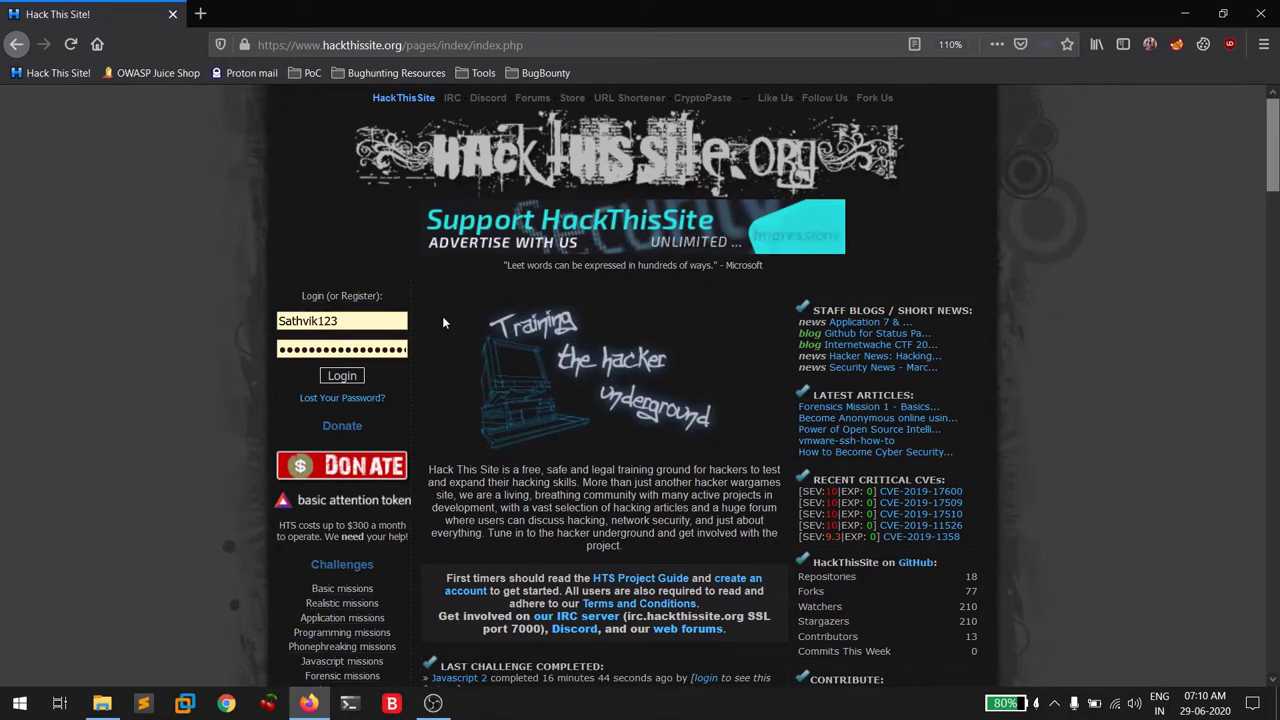
{"action": "left_click", "coordinate": [361, 377]}
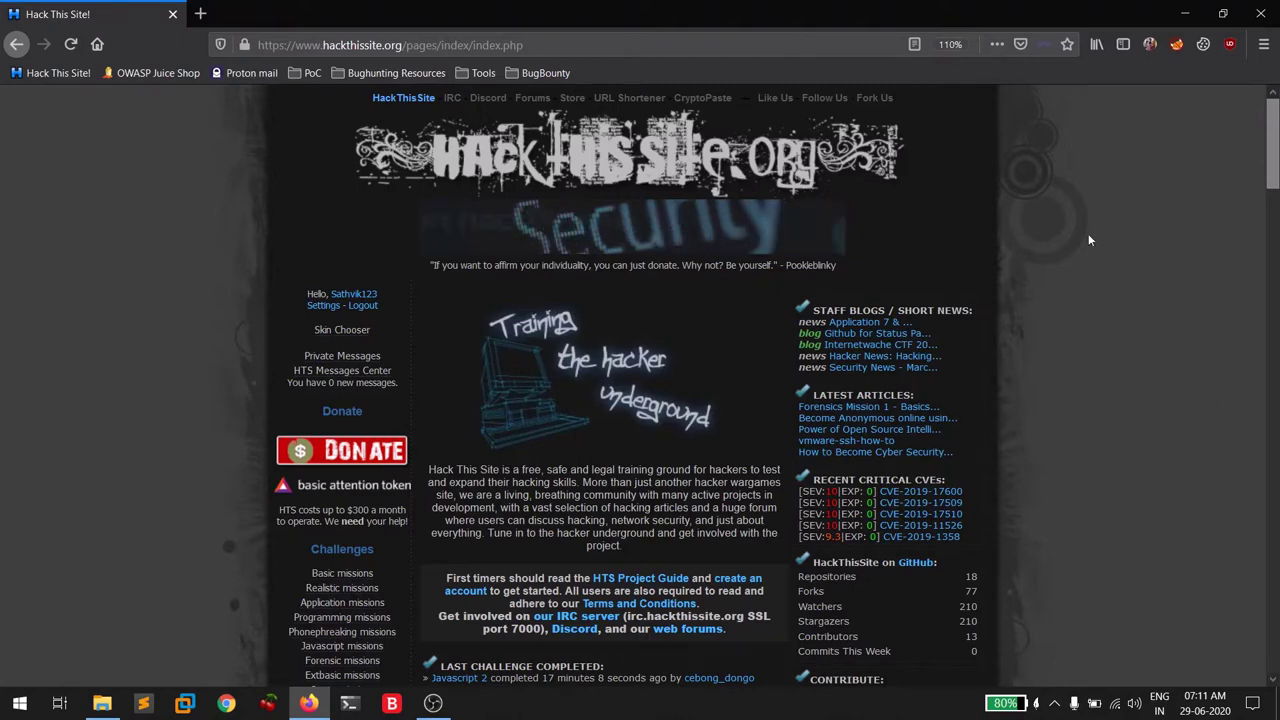
Go to the Basic missions page listed under Challenges.
{"action": "scroll", "coordinate": [1216, 394], "scroll_direction": "down", "scroll_amount": 3}
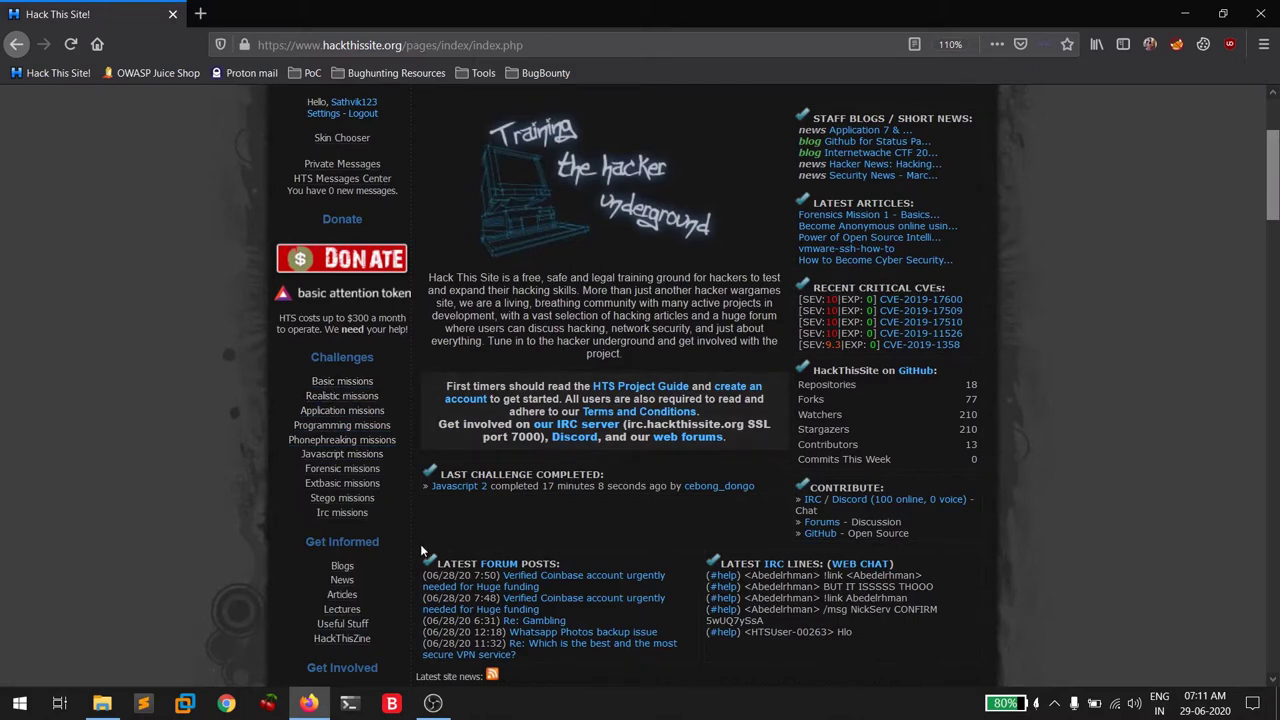
{"action": "scroll", "coordinate": [420, 544], "scroll_direction": "up", "scroll_amount": 2}
{"action": "scroll", "coordinate": [557, 417], "scroll_direction": "down", "scroll_amount": 3}
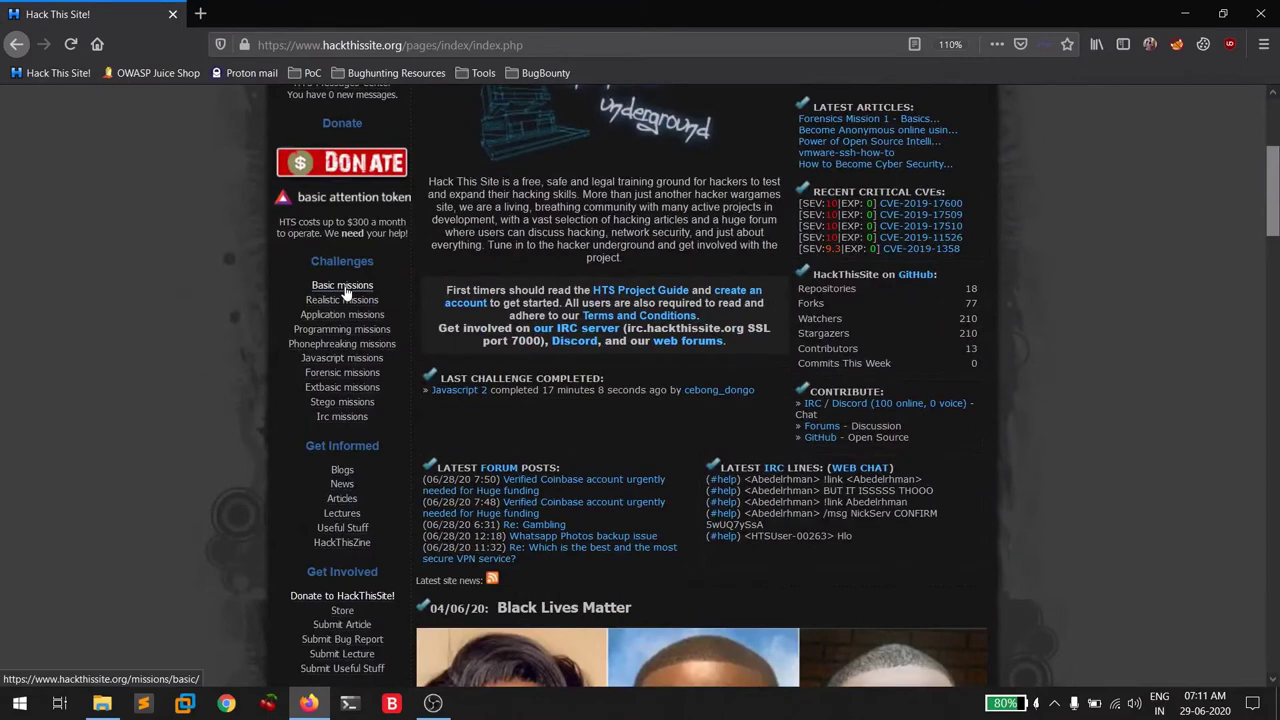
{"action": "left_click", "coordinate": [342, 286]}
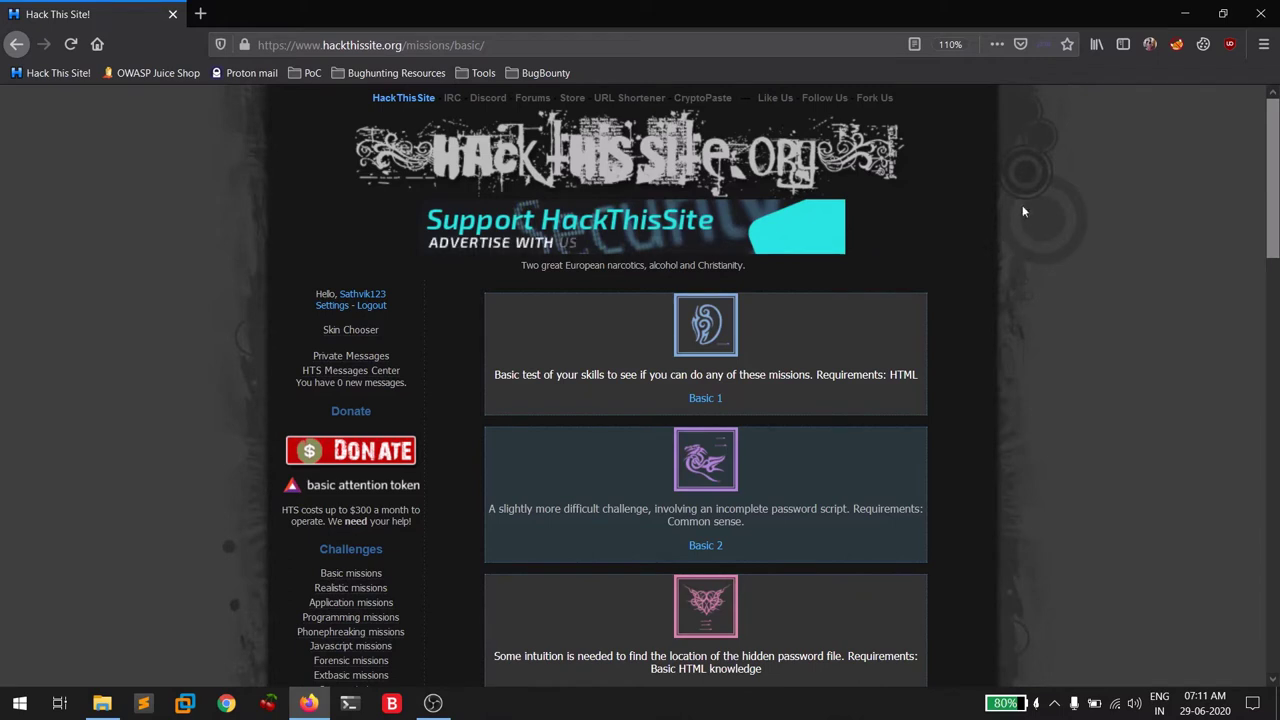
Open the Basic 1 mission, Level 1 (the idiot test), from the missions list.
{"action": "right_click", "coordinate": [1043, 187]}
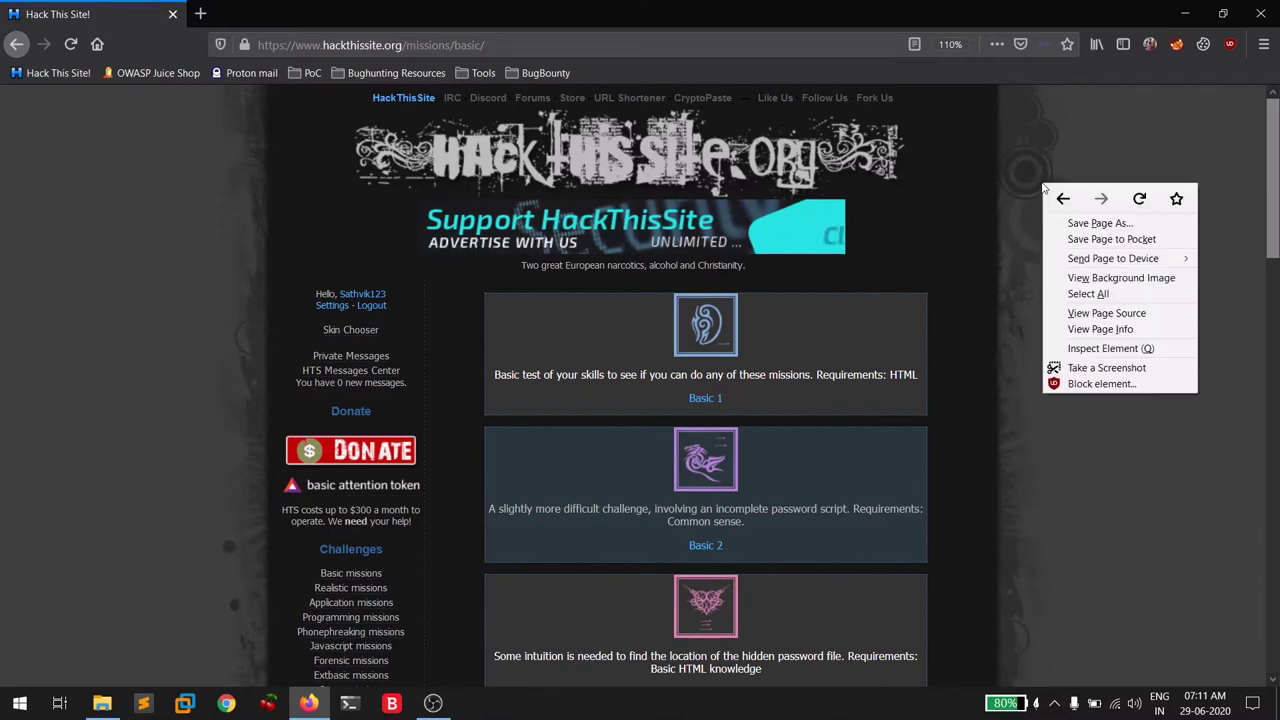
{"action": "left_click", "coordinate": [1048, 160]}
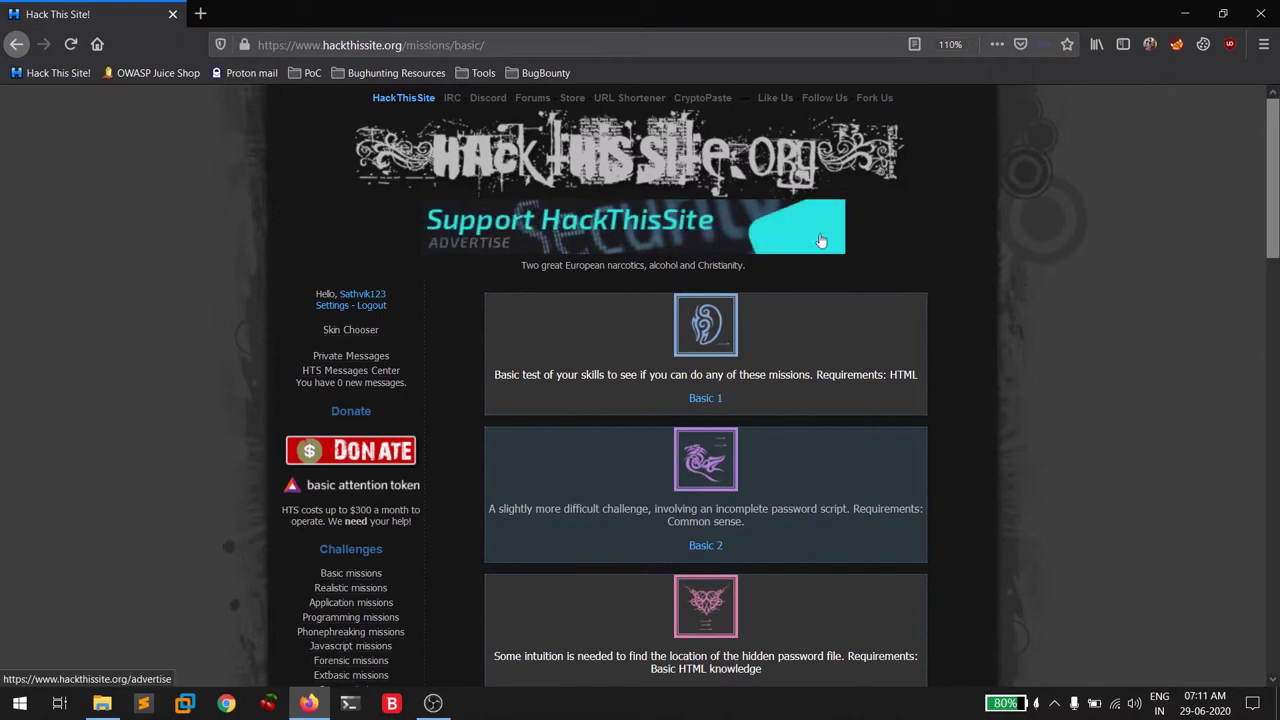
{"action": "scroll", "coordinate": [250, 402], "scroll_direction": "down", "scroll_amount": 4}
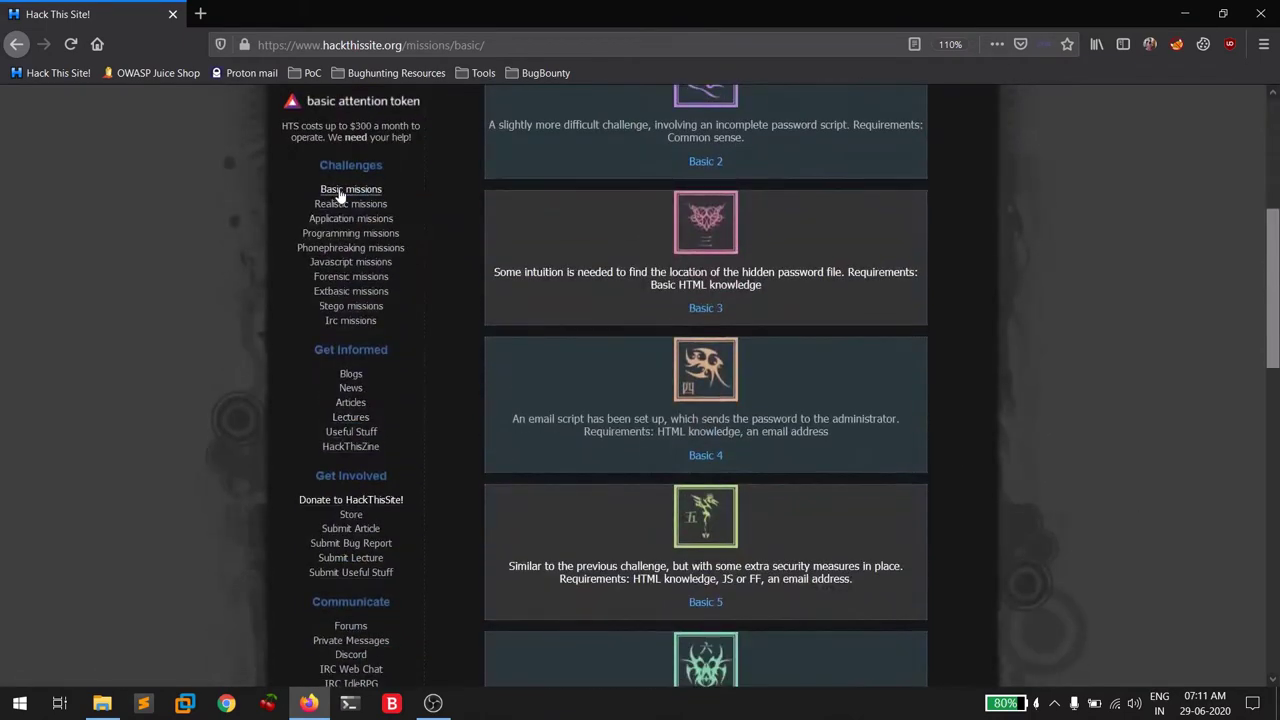
{"action": "scroll", "coordinate": [989, 274], "scroll_direction": "up", "scroll_amount": 3}
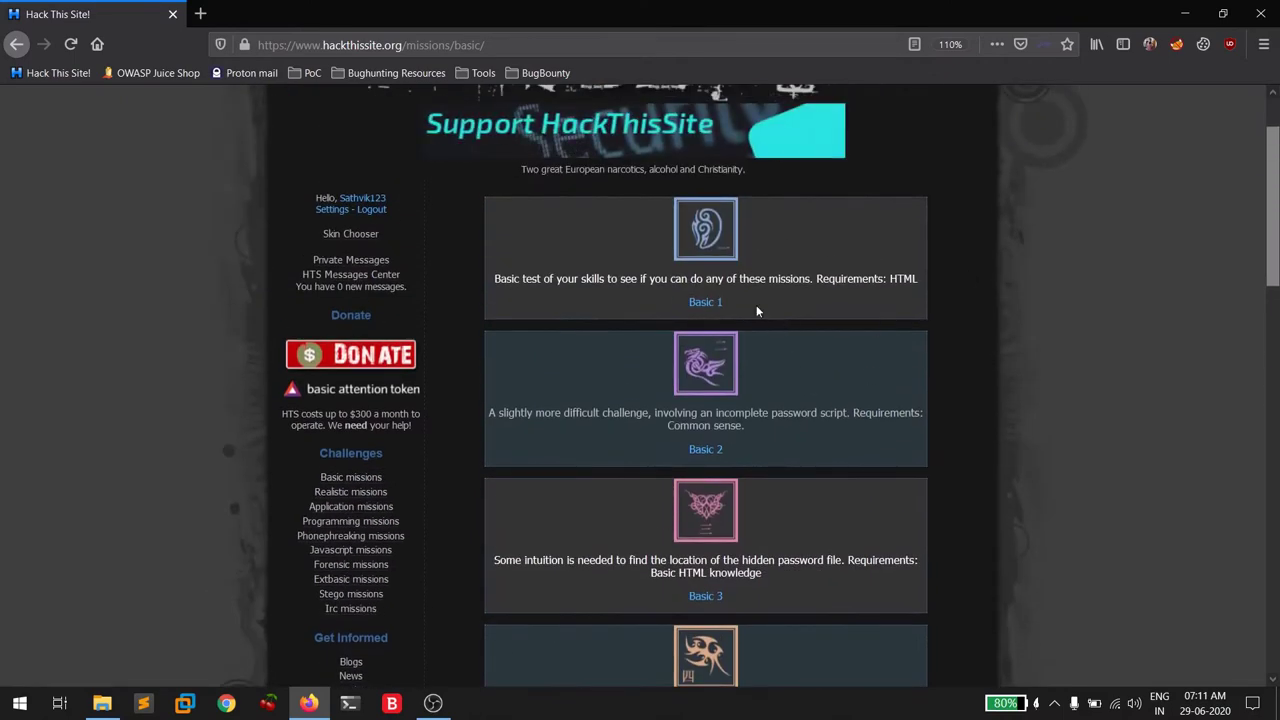
{"action": "scroll", "coordinate": [829, 528], "scroll_direction": "down", "scroll_amount": 2}
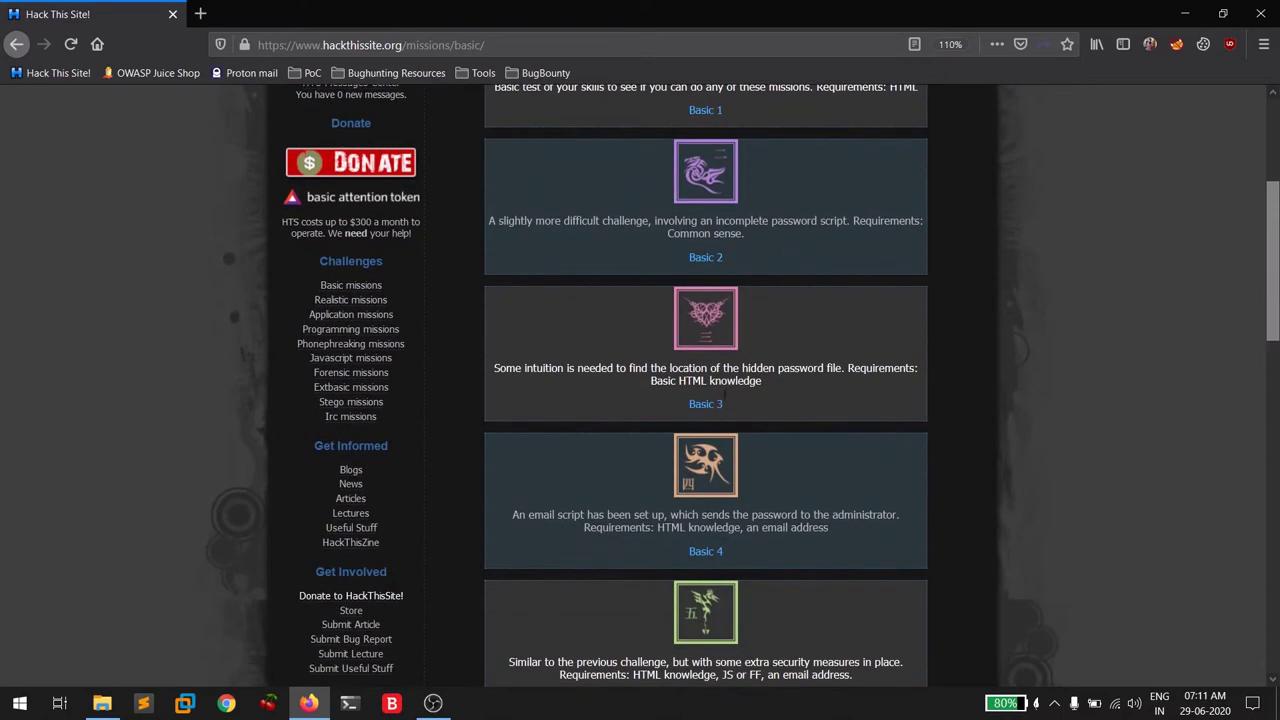
{"action": "scroll", "coordinate": [1099, 435], "scroll_direction": "up", "scroll_amount": 2}
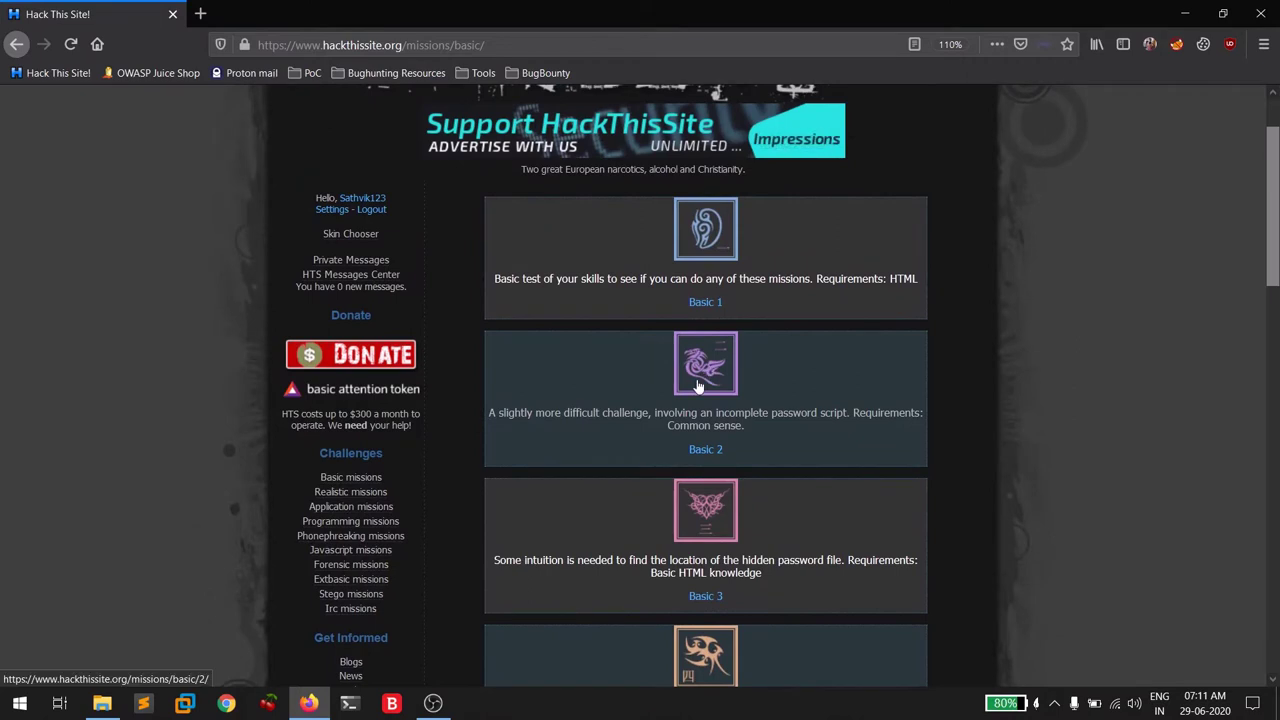
{"action": "left_click", "coordinate": [712, 307]}
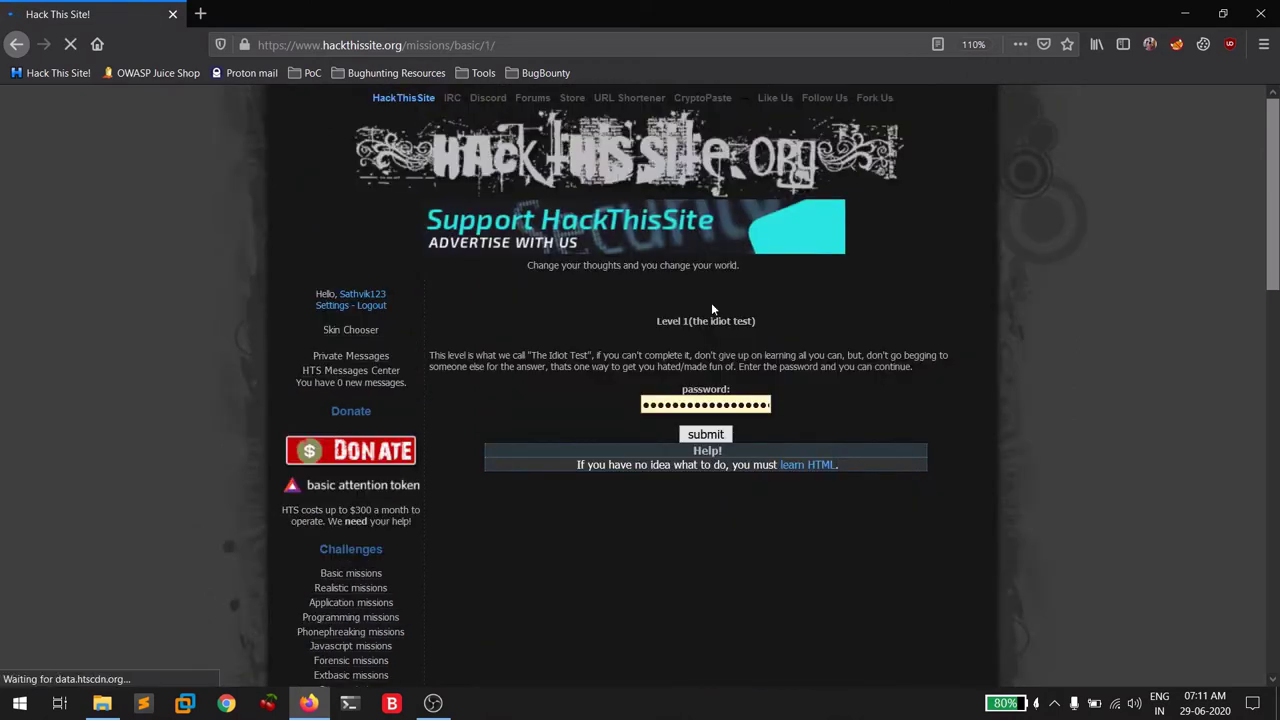
Clear the prefilled Basic 1 password and zoom the page to 133%.
{"action": "double_click", "coordinate": [710, 405]}
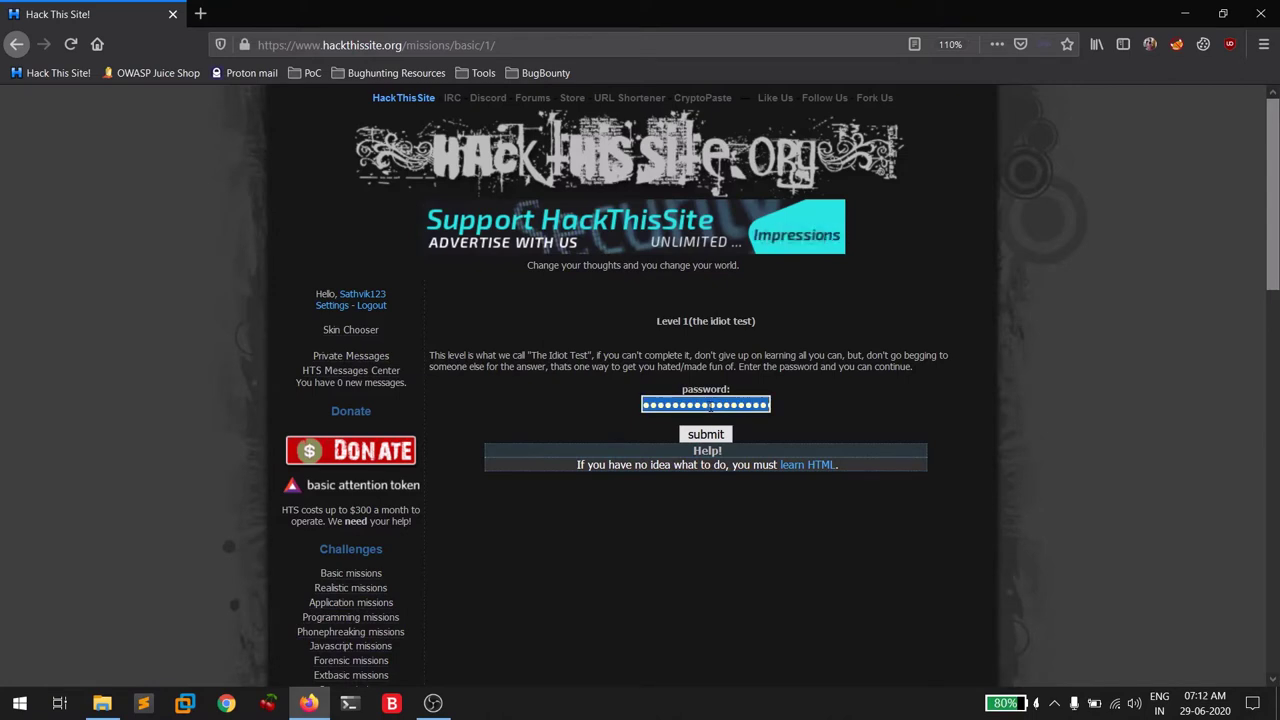
{"action": "key", "text": "BackSpace"}
{"action": "left_click", "coordinate": [1224, 483]}
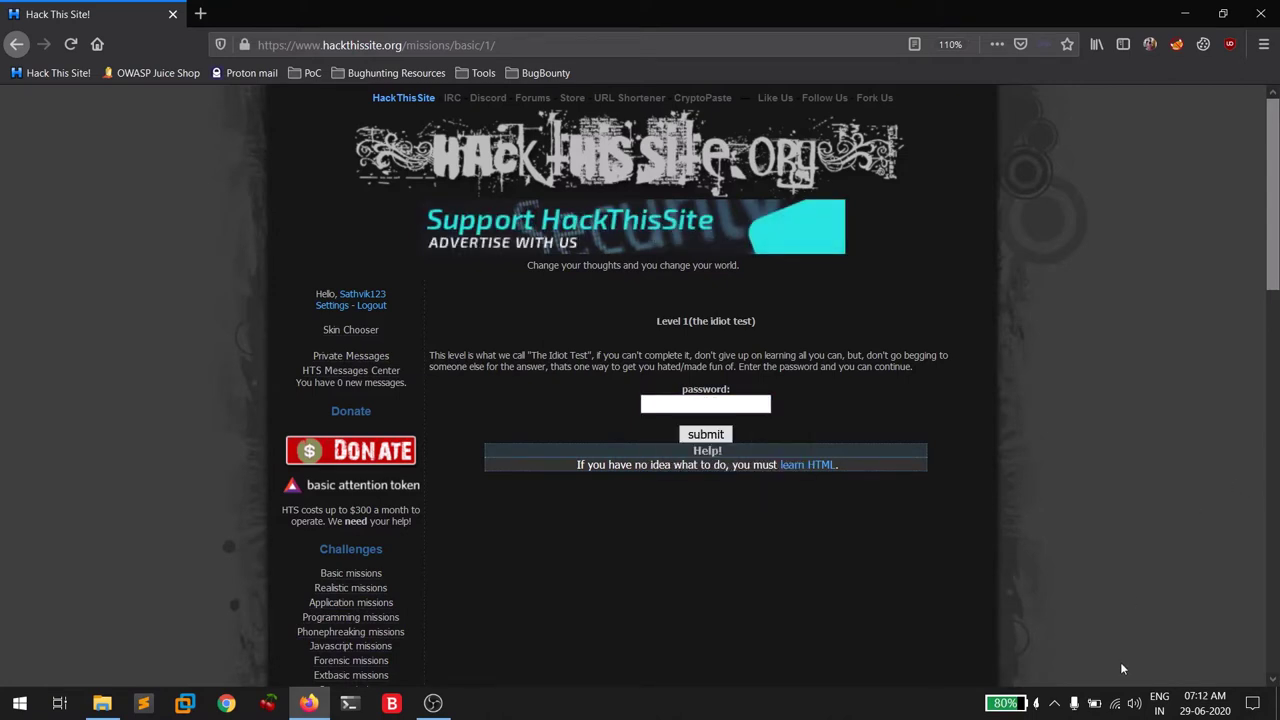
{"action": "key", "text": "ctrl+plus"}
{"action": "key", "text": "ctrl+plus"}
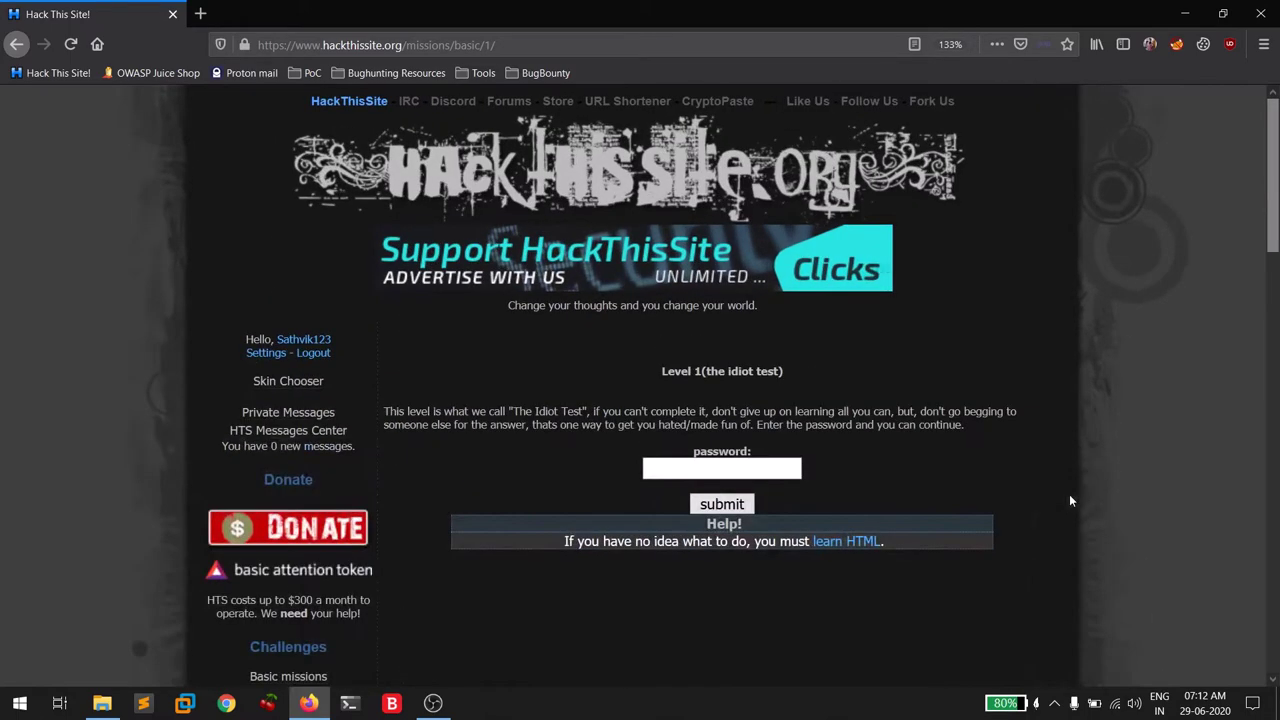
{"action": "scroll", "coordinate": [1107, 520], "scroll_direction": "down", "scroll_amount": 3}
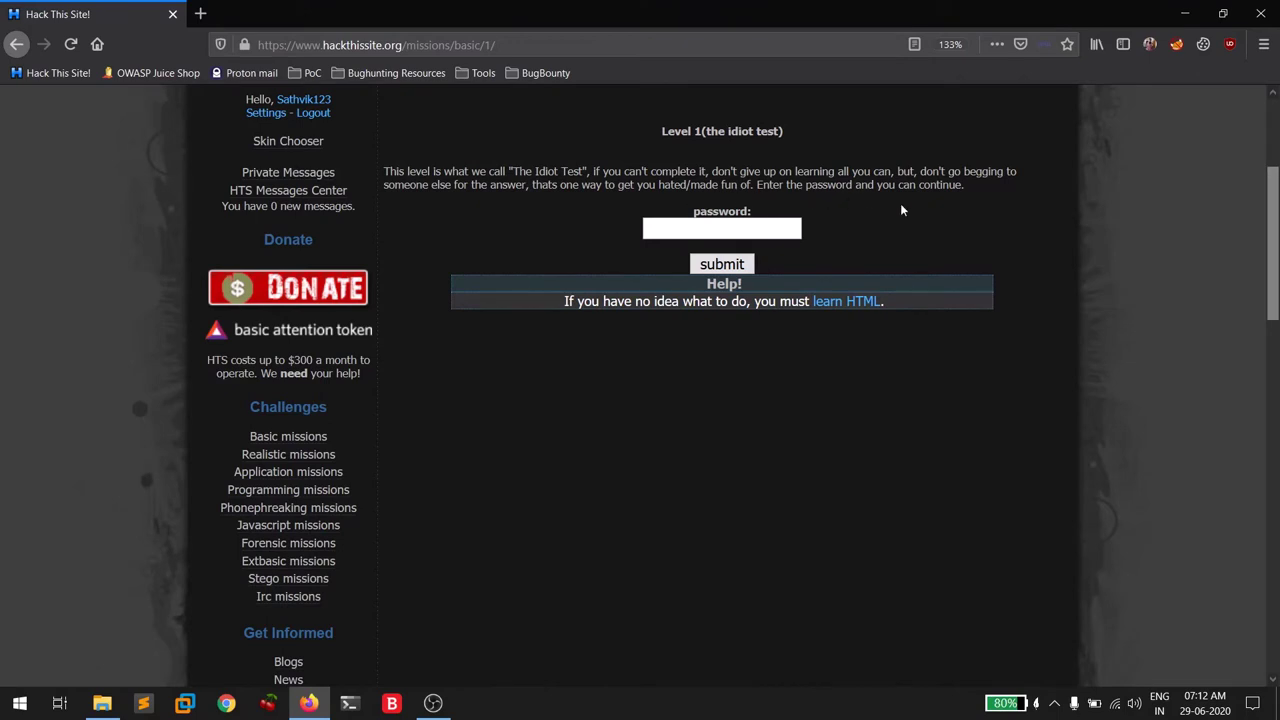
{"action": "scroll", "coordinate": [446, 328], "scroll_direction": "up", "scroll_amount": 5}
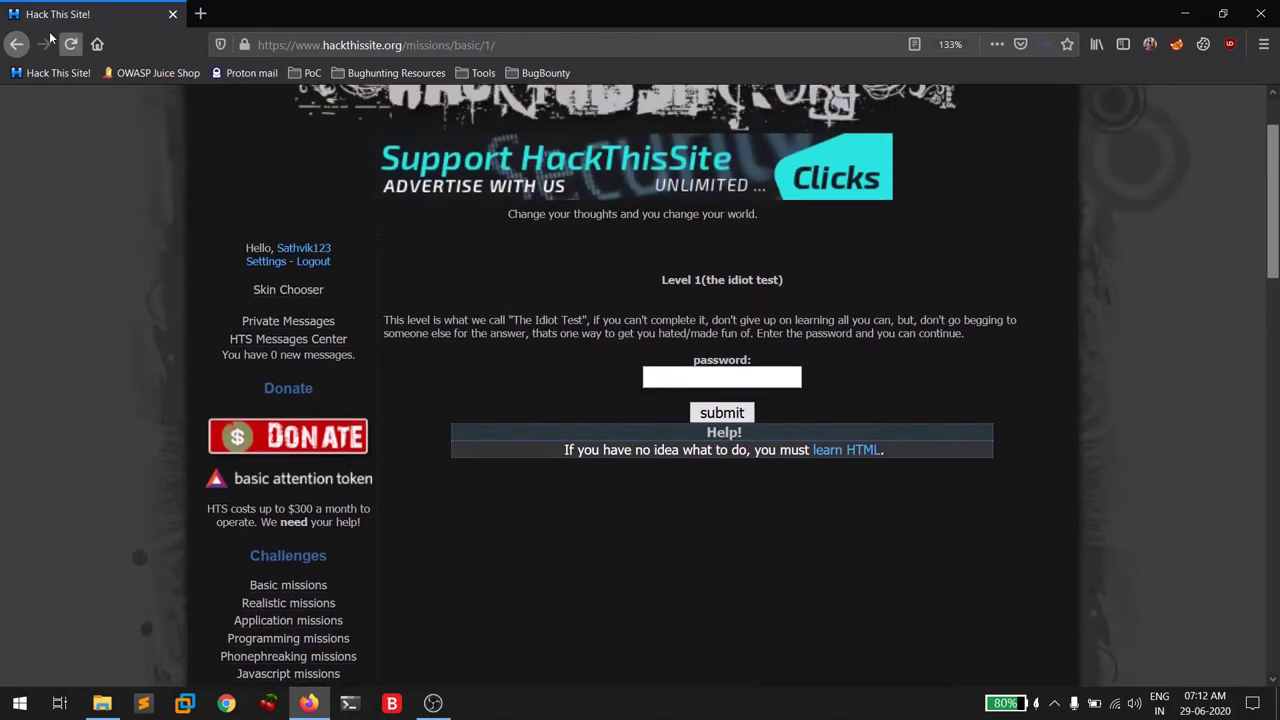
Go back to the Basic missions list and look over Basic 1, 2 and 3.
{"action": "left_click", "coordinate": [16, 44]}
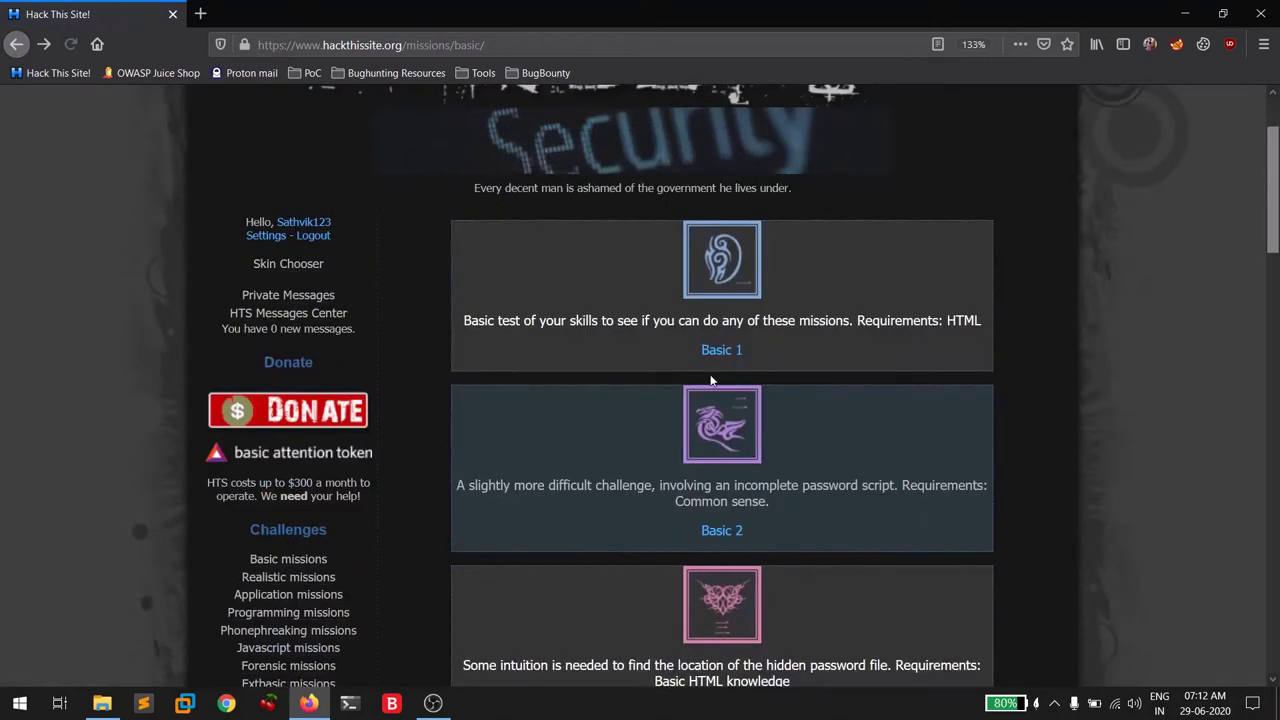
{"action": "scroll", "coordinate": [531, 414], "scroll_direction": "up", "scroll_amount": 2}
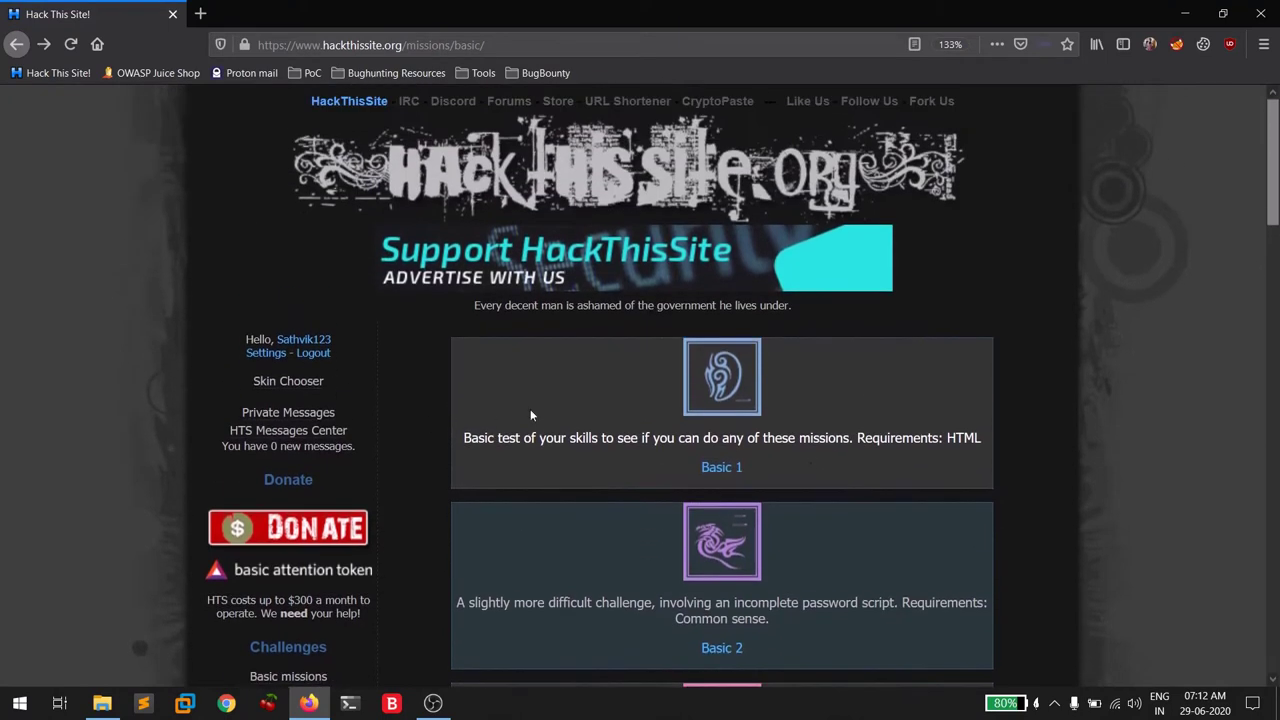
{"action": "scroll", "coordinate": [500, 505], "scroll_direction": "down", "scroll_amount": 4}
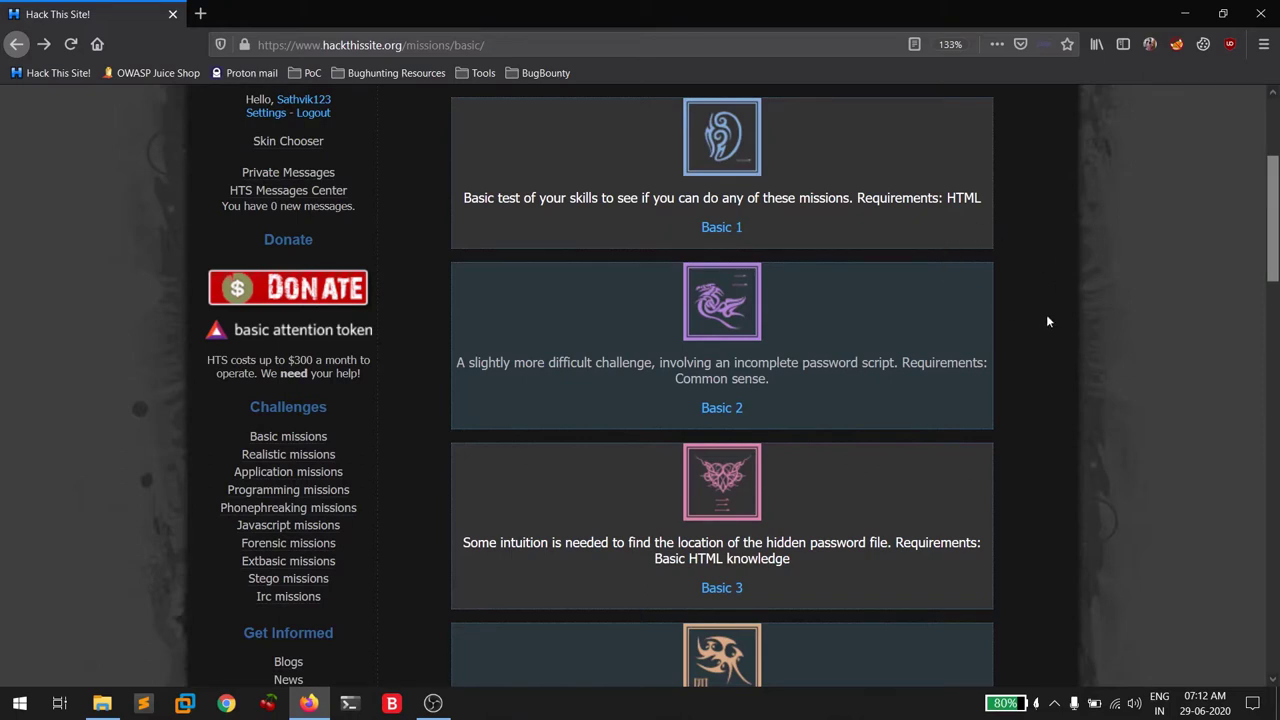
{"action": "scroll", "coordinate": [1146, 340], "scroll_direction": "up", "scroll_amount": 2}
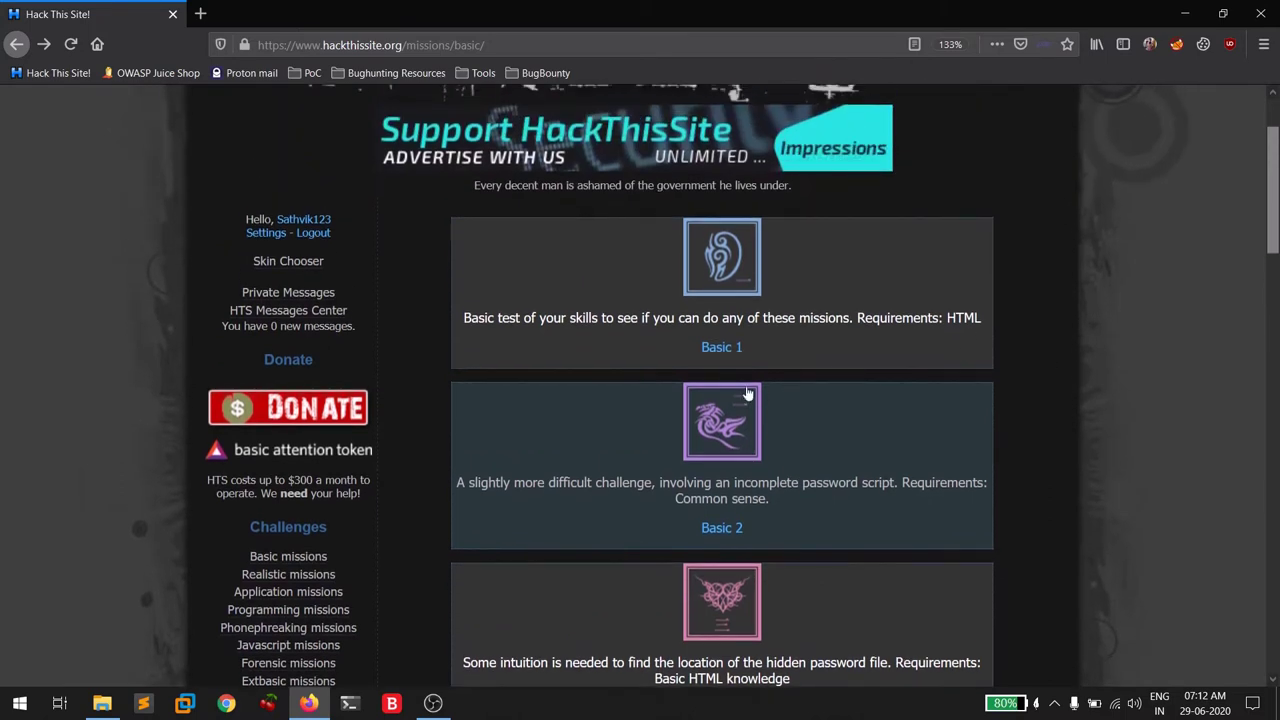
Reopen Basic 1 and empty its autofilled password field.
{"action": "left_click", "coordinate": [729, 351]}
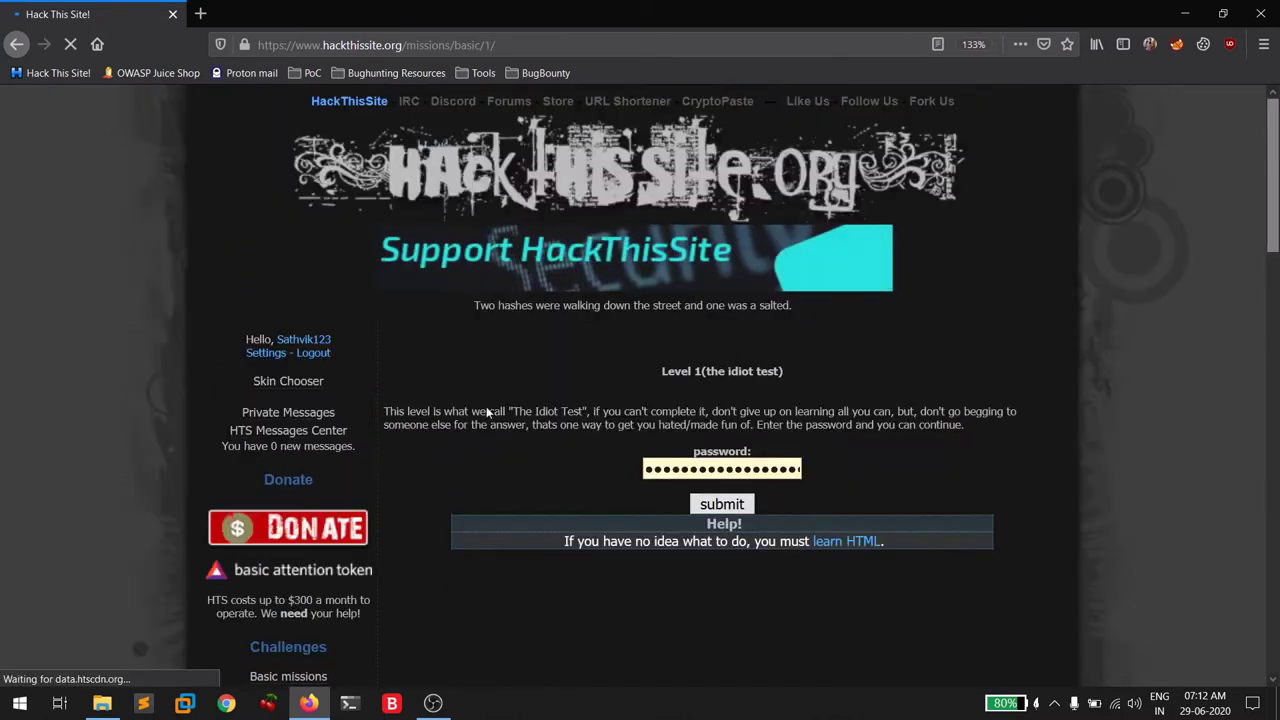
{"action": "double_click", "coordinate": [739, 468]}
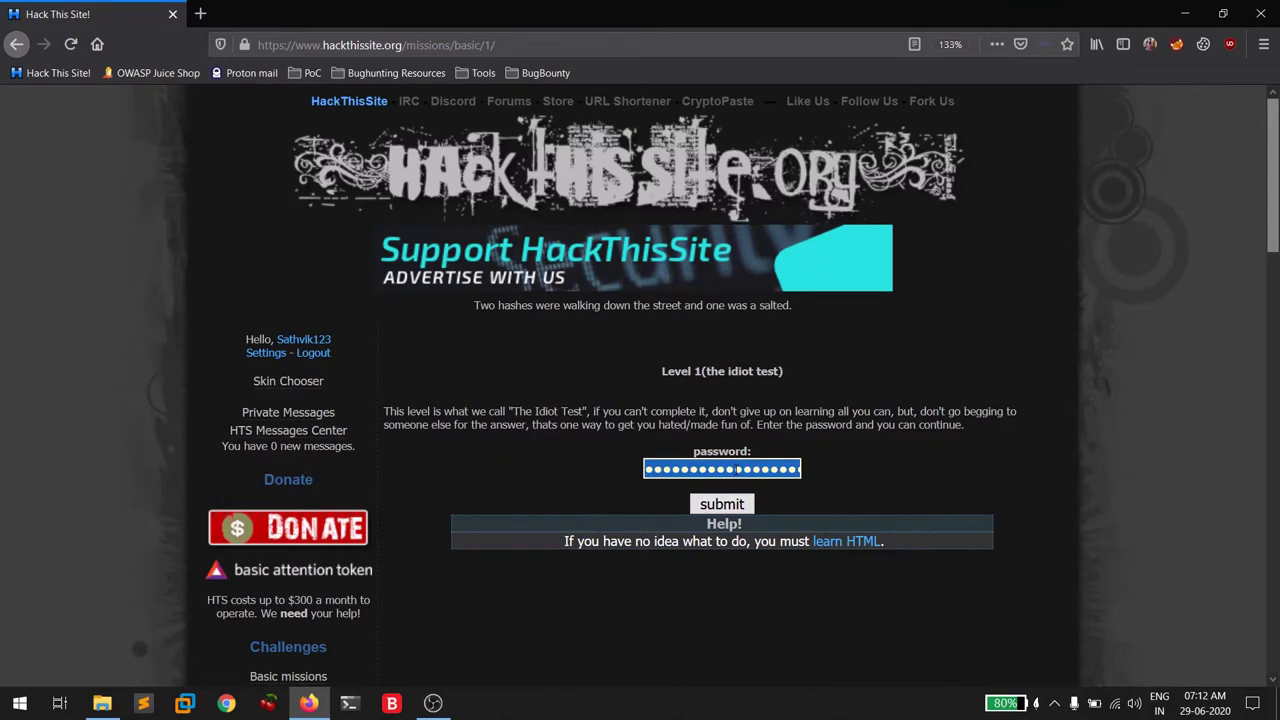
{"action": "key", "text": "BackSpace"}
{"action": "left_click", "coordinate": [1147, 460]}
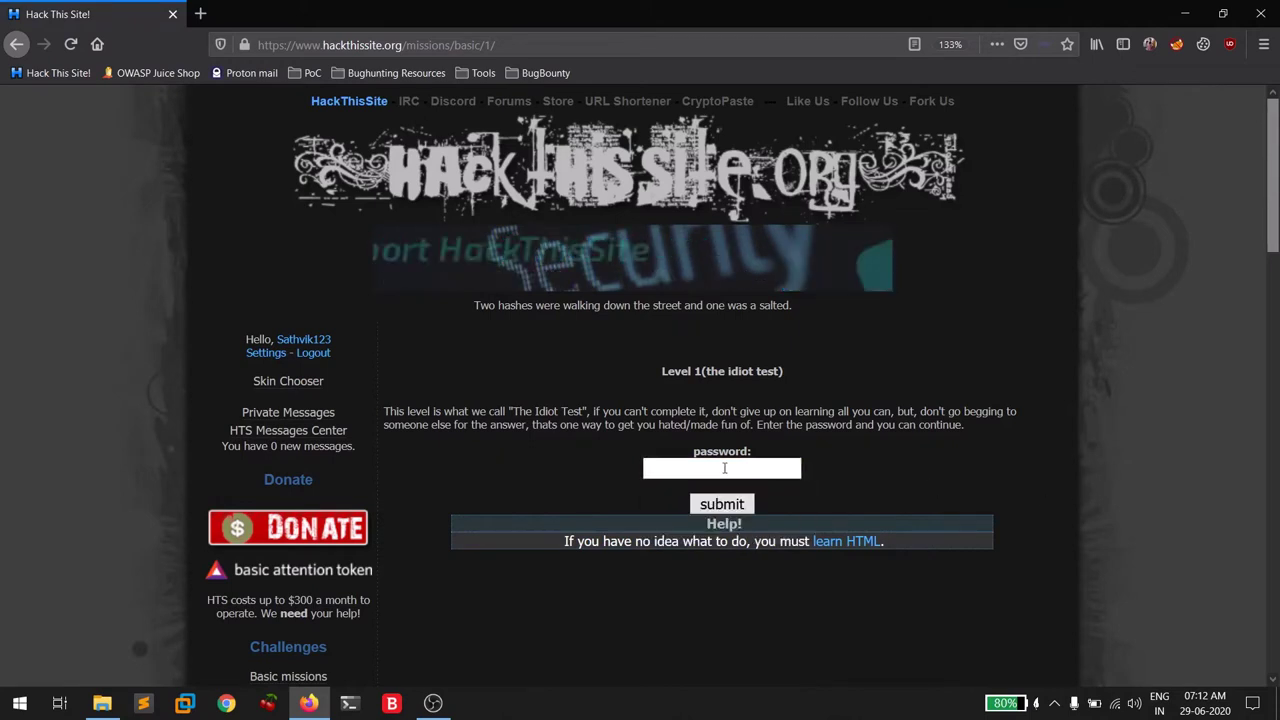
{"action": "scroll", "coordinate": [725, 473], "scroll_direction": "down", "scroll_amount": 2}
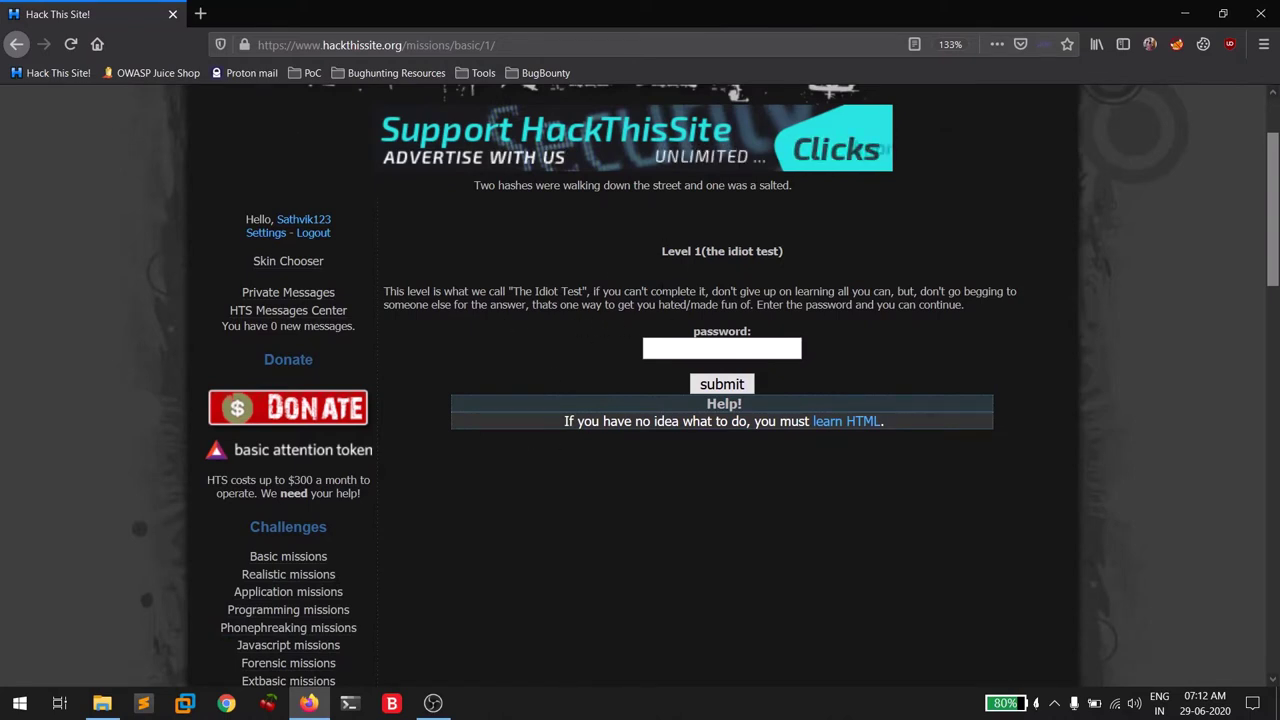
Inspect the password field and copy the password from the hidden HTML comment.
{"action": "left_click", "coordinate": [664, 347]}
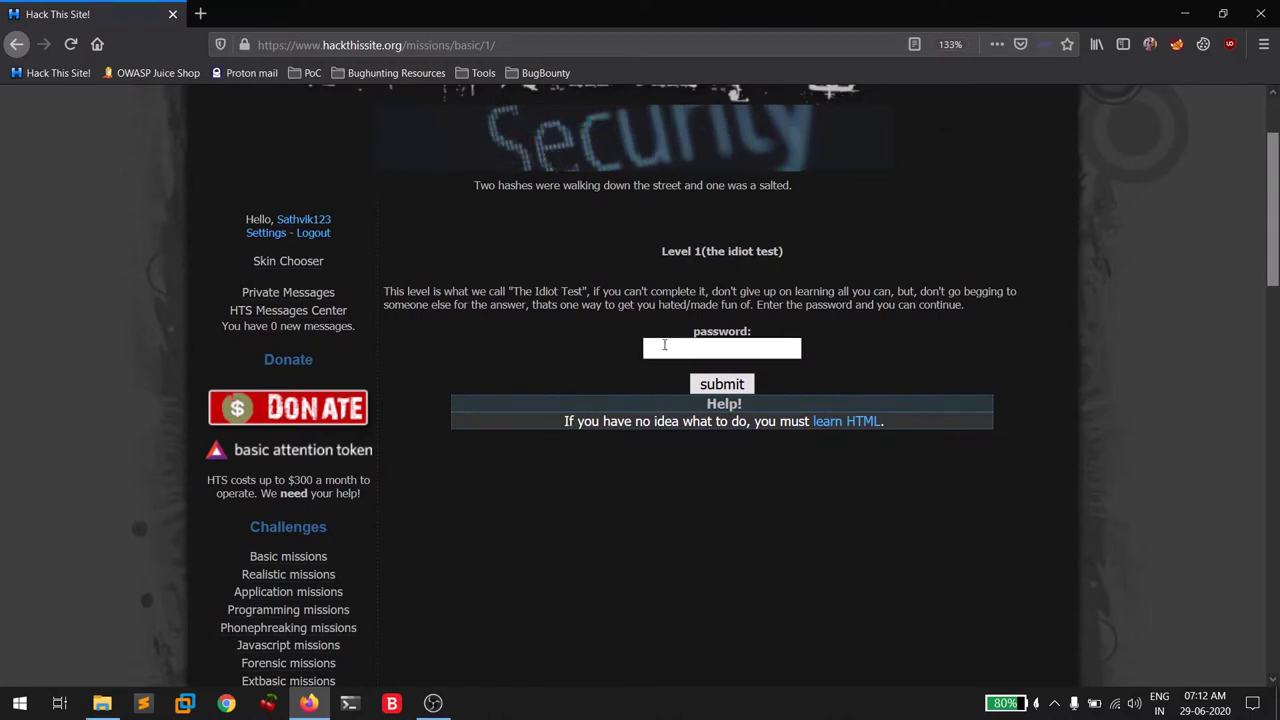
{"action": "right_click", "coordinate": [664, 347]}
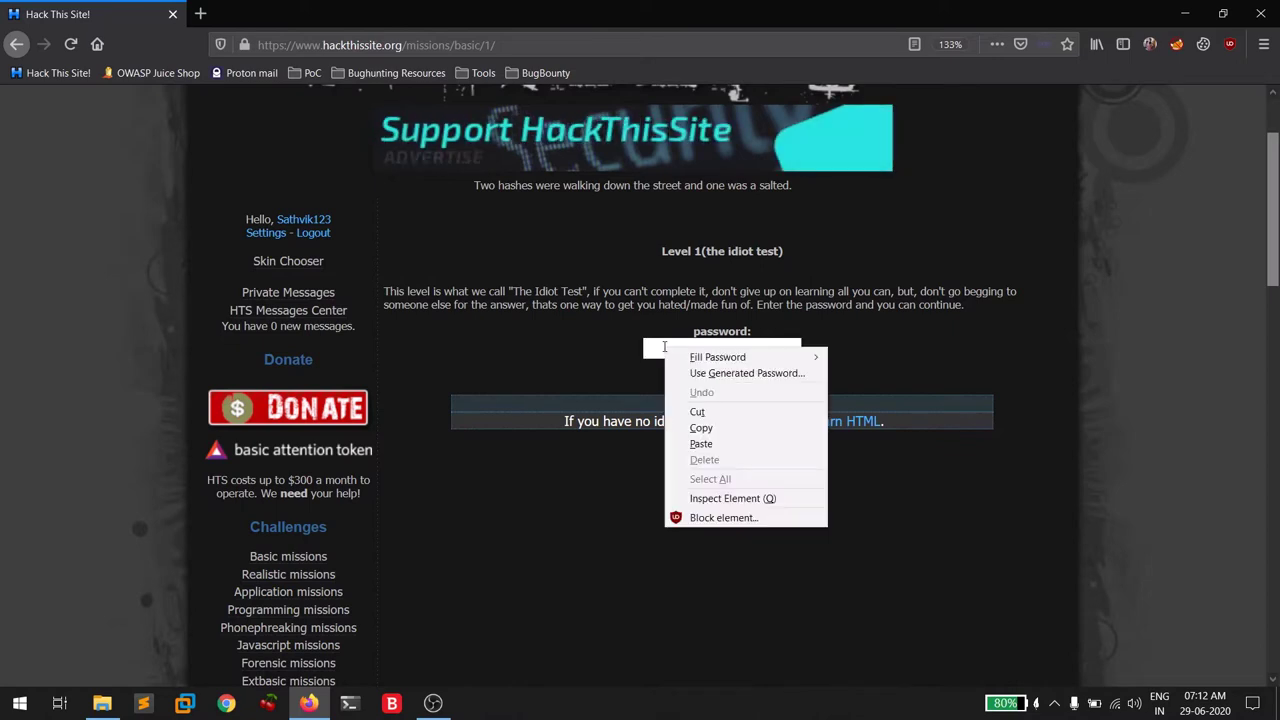
{"action": "left_click", "coordinate": [684, 498]}
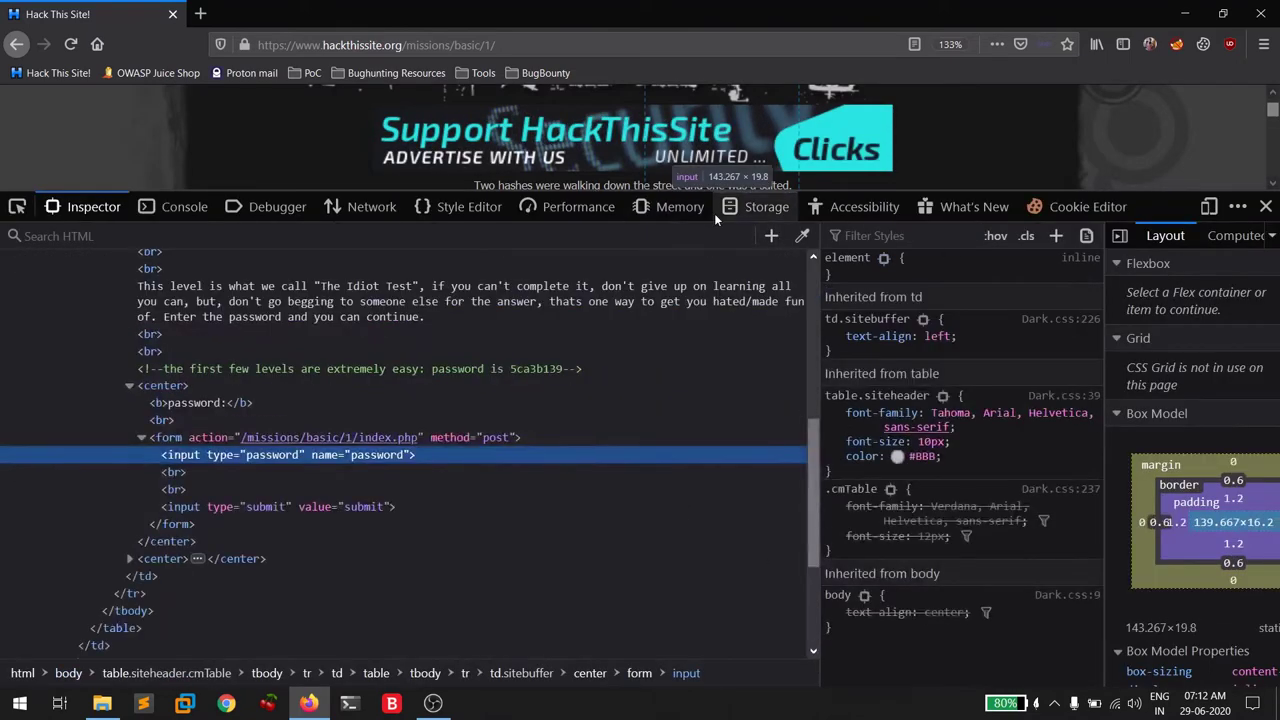
{"action": "left_click_drag", "start_coordinate": [740, 191], "coordinate": [740, 159]}
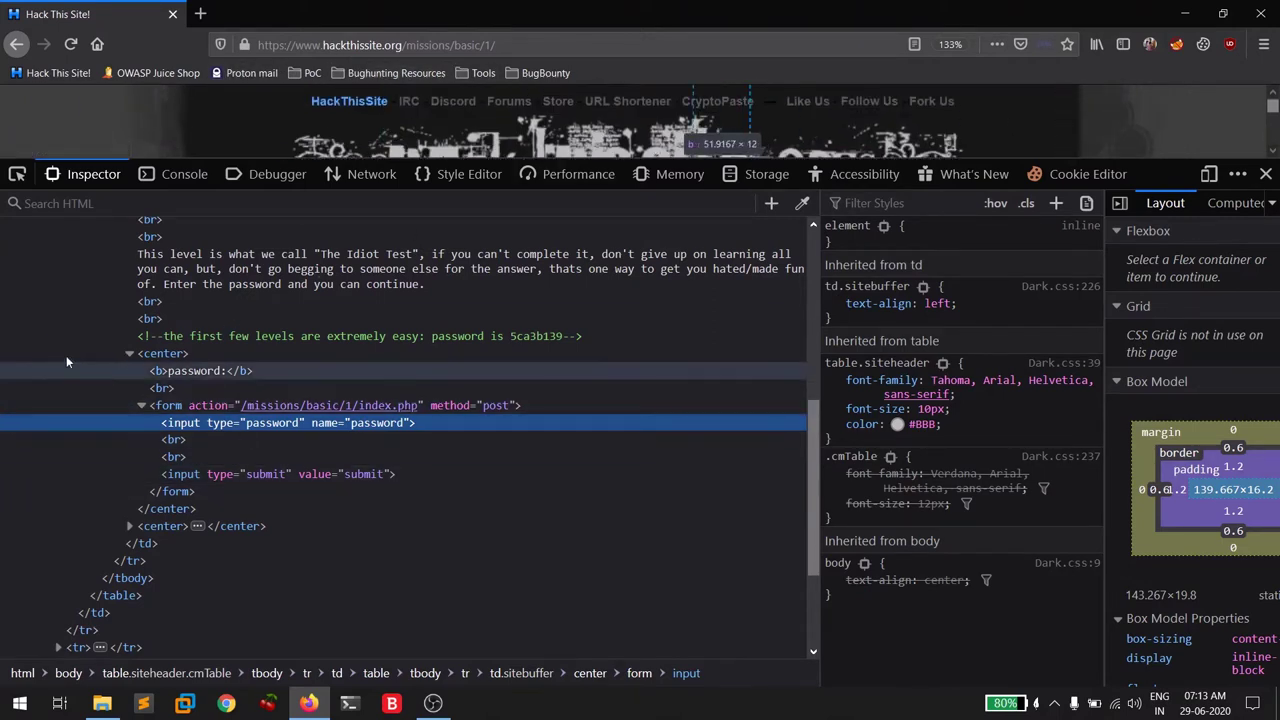
{"action": "left_click", "coordinate": [188, 338]}
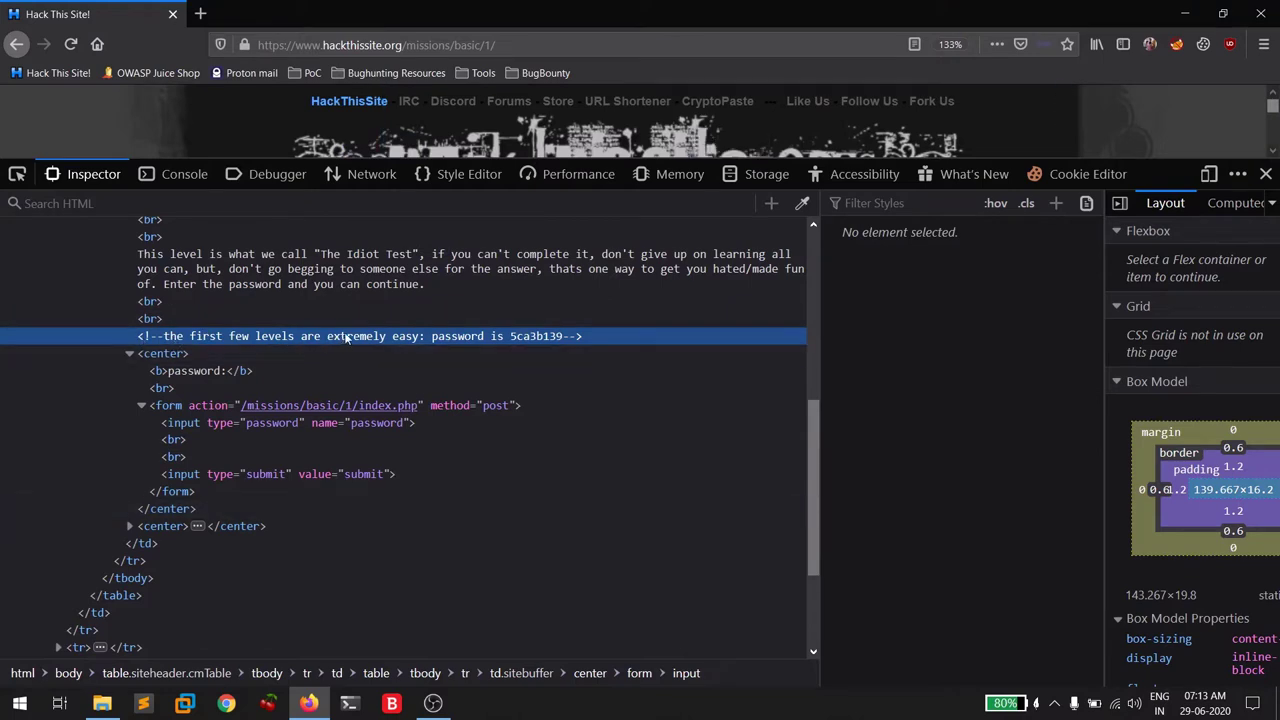
{"action": "double_click", "coordinate": [526, 334]}
{"action": "double_click", "coordinate": [575, 334]}
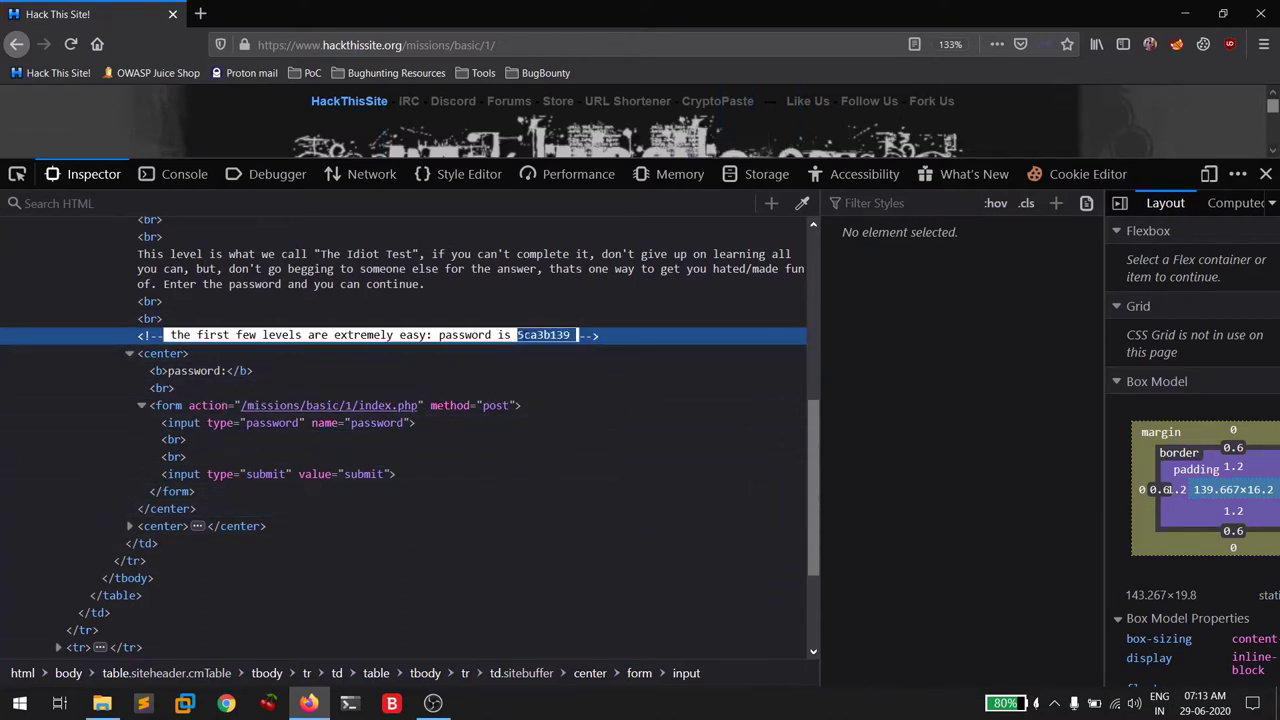
{"action": "right_click", "coordinate": [531, 337]}
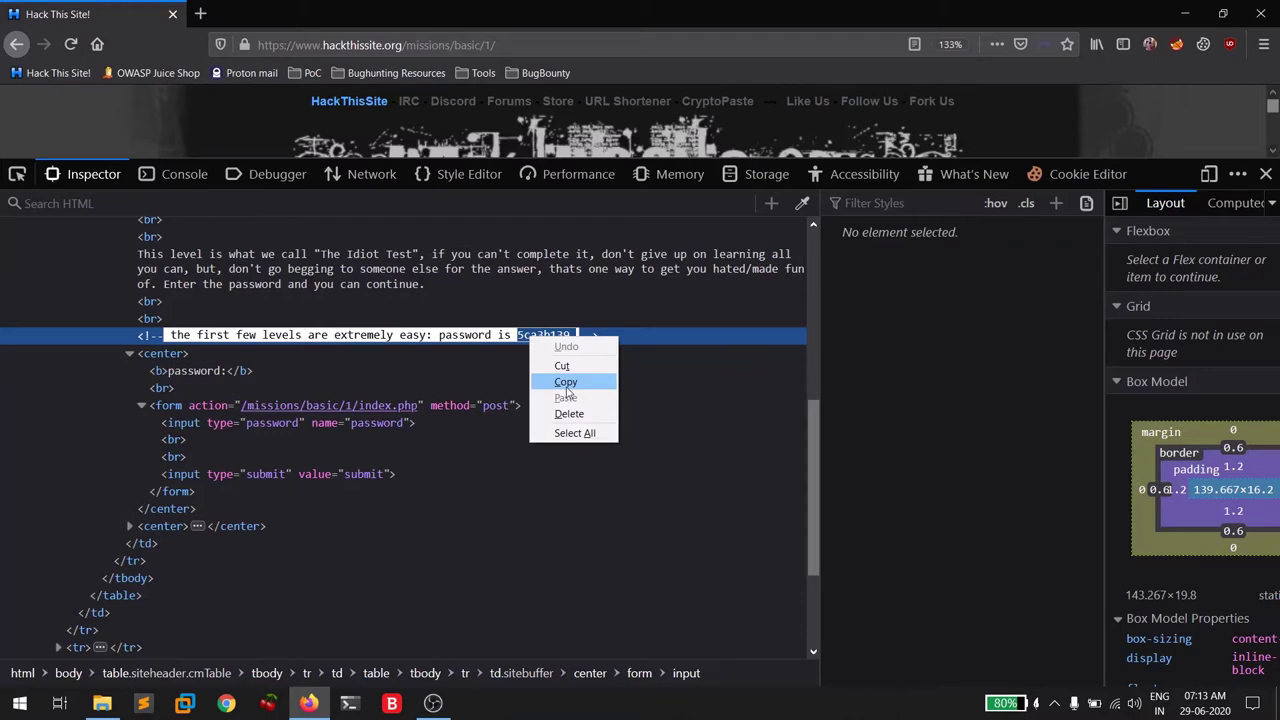
{"action": "left_click", "coordinate": [566, 382]}
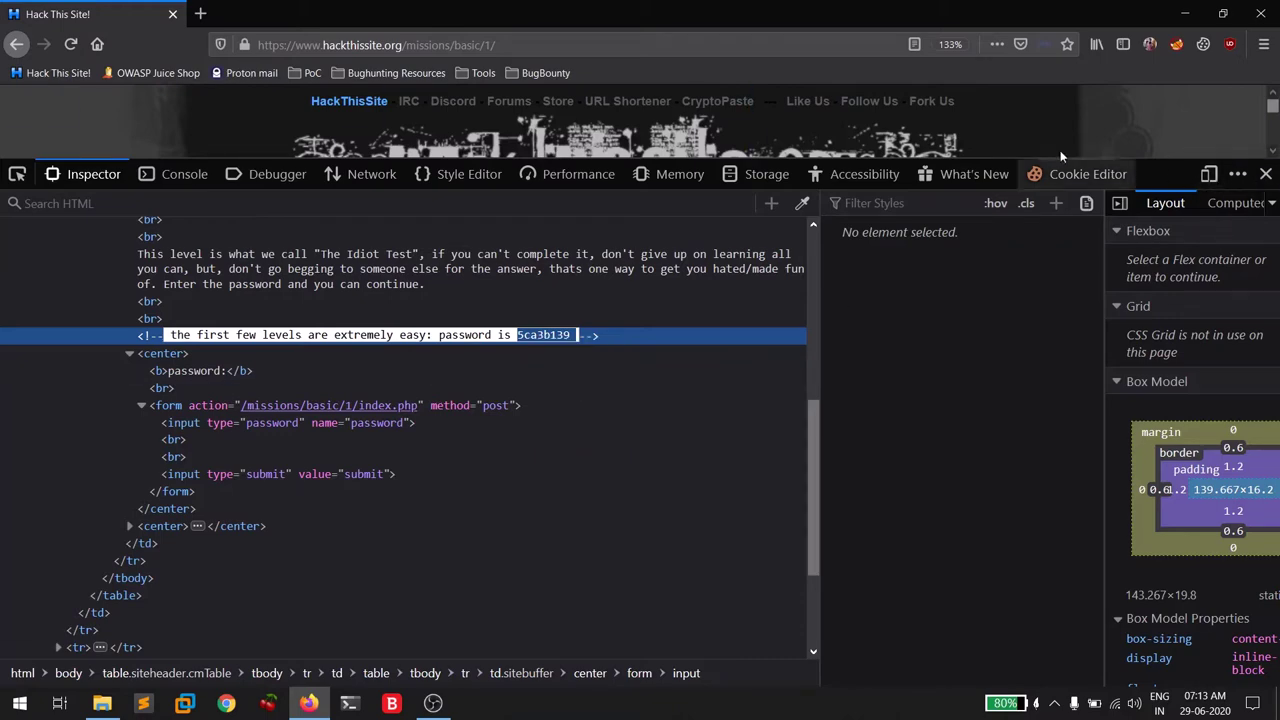
{"action": "left_click", "coordinate": [1176, 101]}
{"action": "left_click", "coordinate": [1266, 174]}
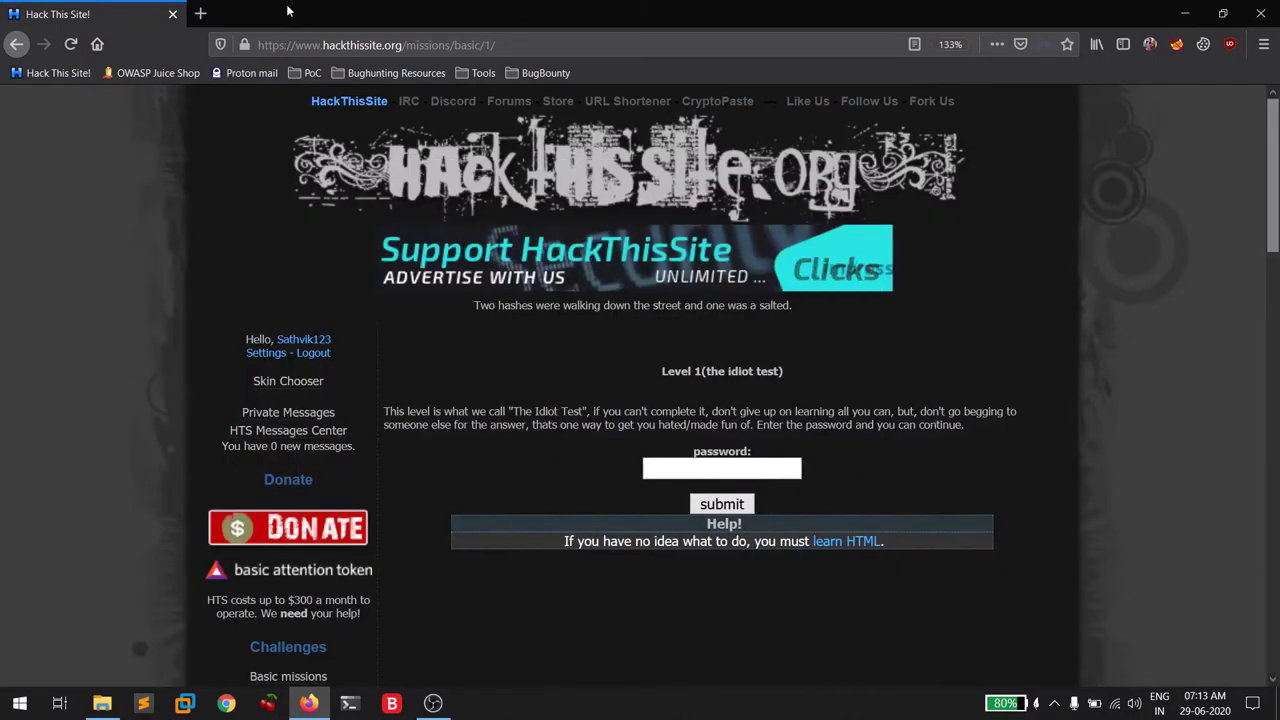
Paste the copied password into a new tab and the Basic 1 field, submit, and choose Don't Save.
{"action": "left_click", "coordinate": [200, 14]}
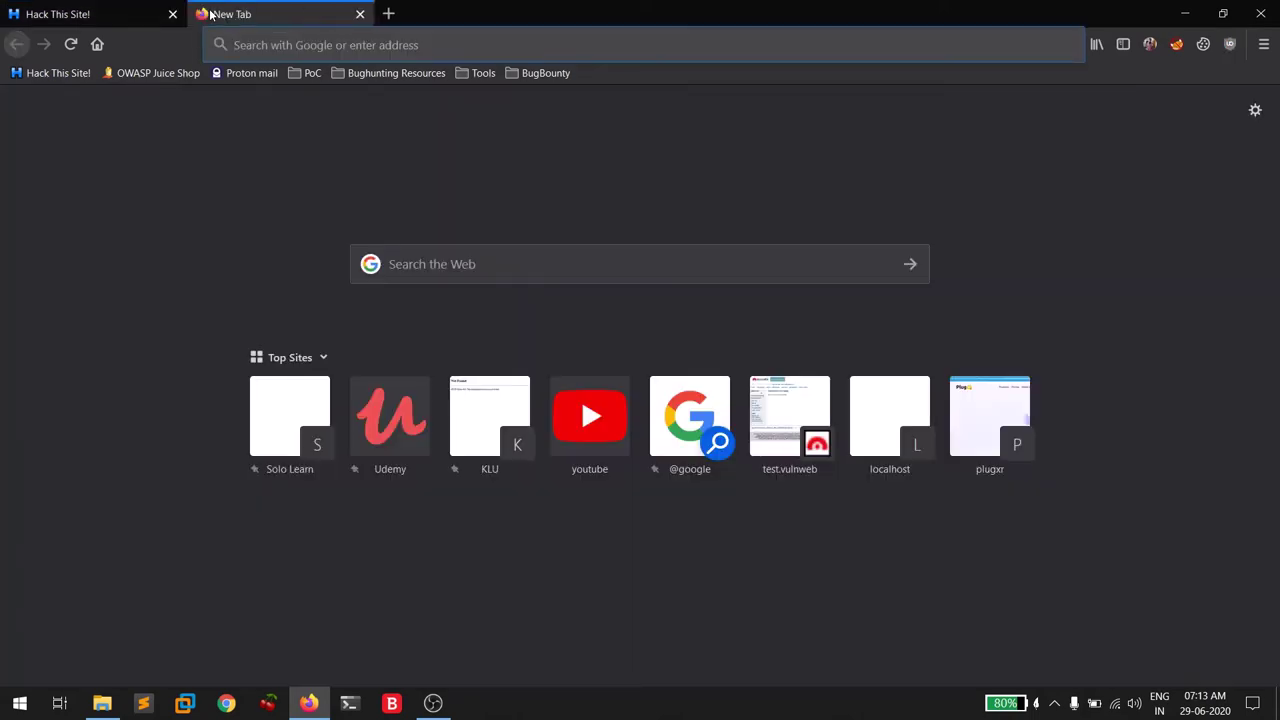
{"action": "key", "text": "ctrl+v"}
{"action": "key", "text": "ctrl+a"}
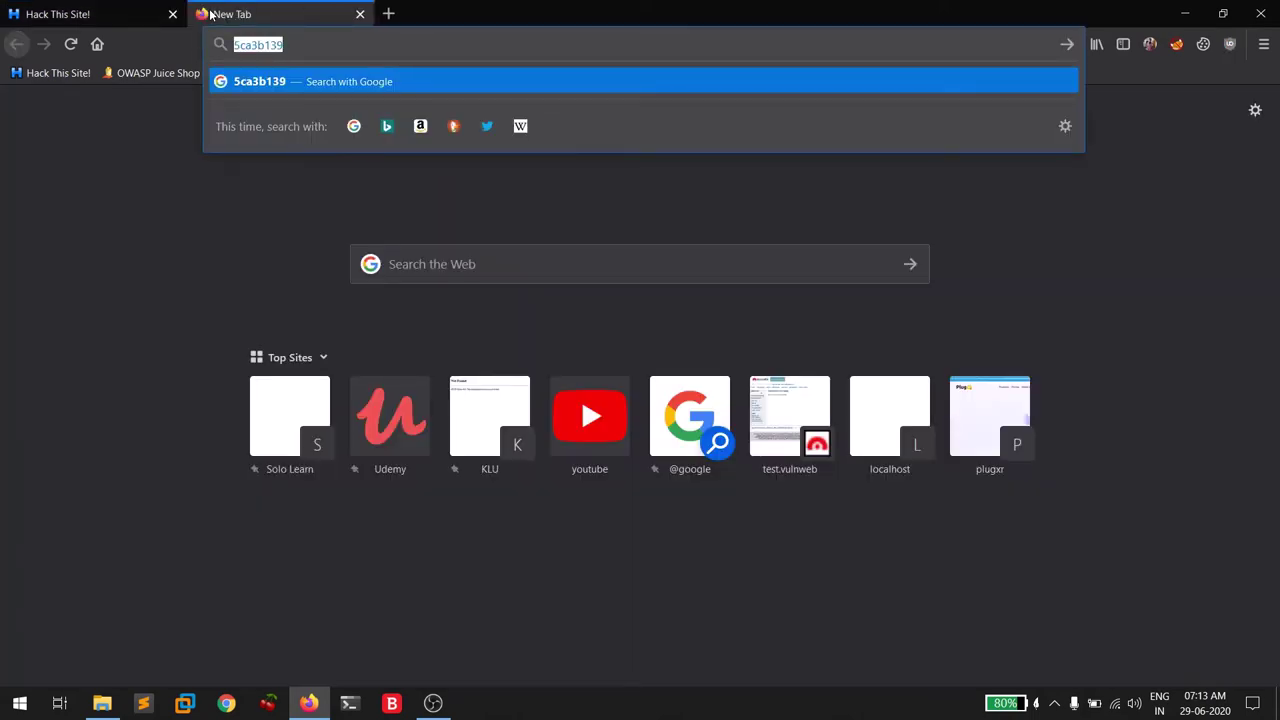
{"action": "left_click", "coordinate": [5, 22]}
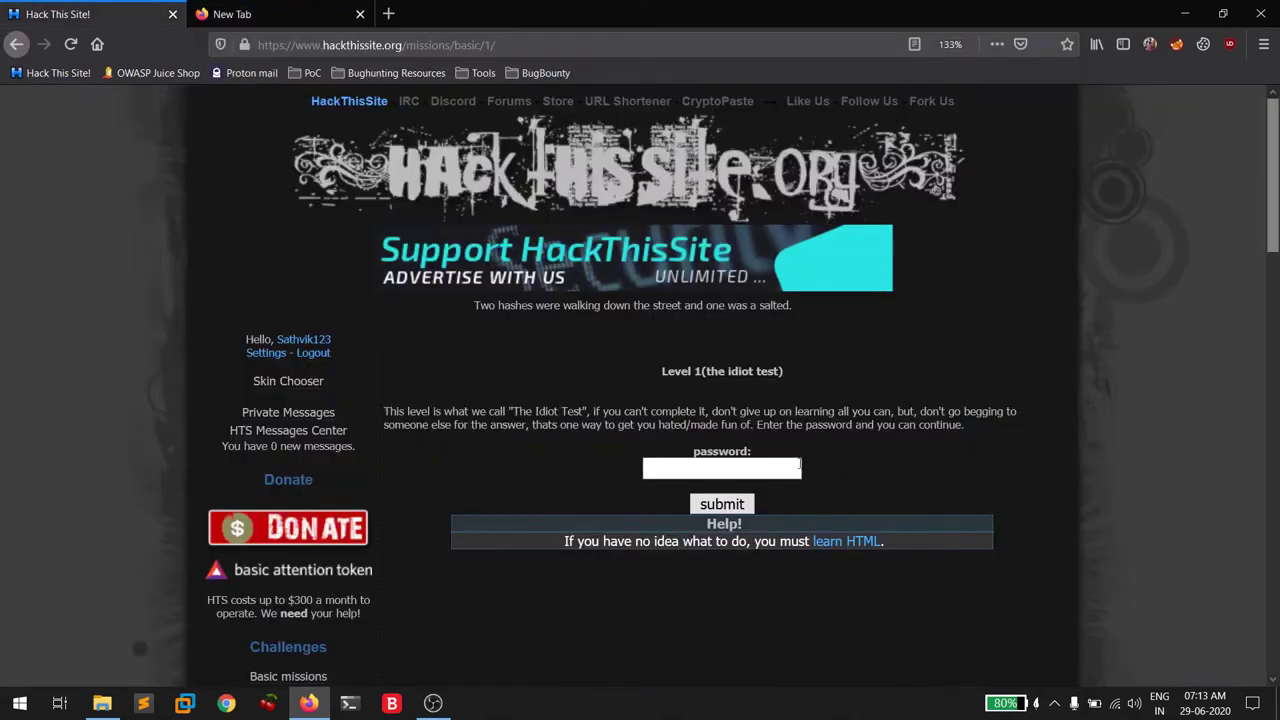
{"action": "left_click", "coordinate": [762, 467]}
{"action": "key", "text": "ctrl+v"}
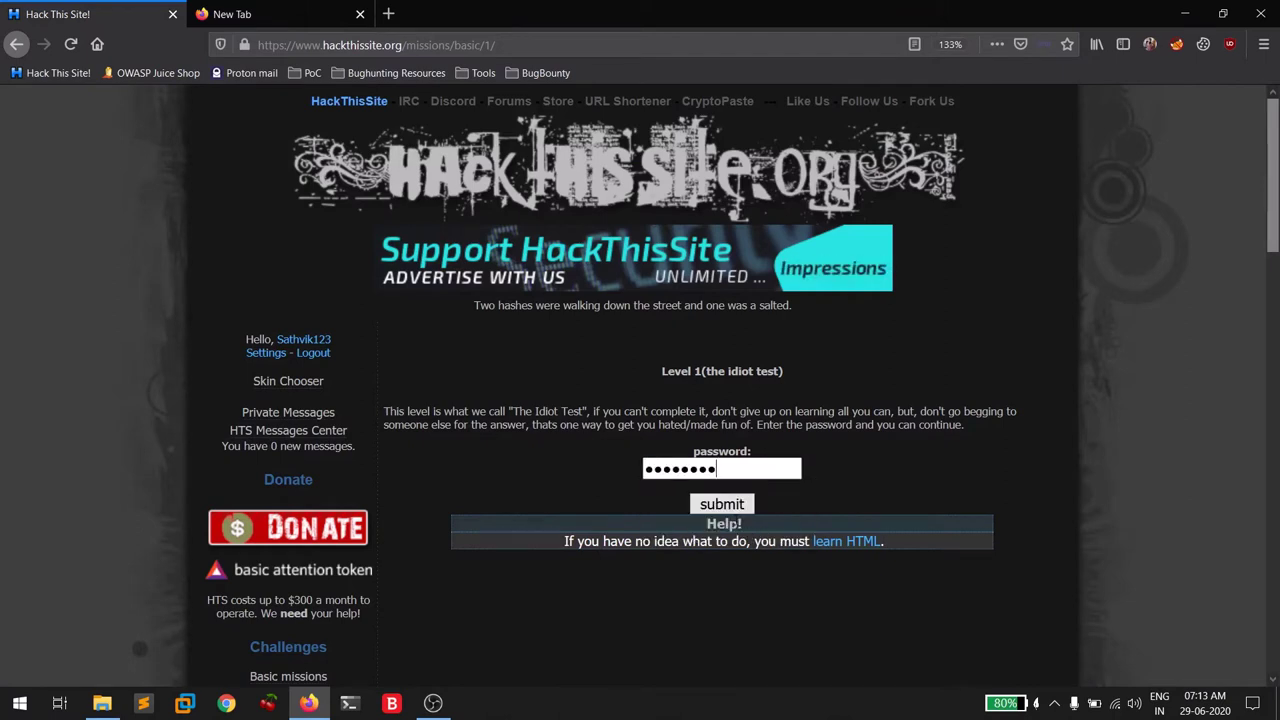
{"action": "left_click", "coordinate": [731, 506]}
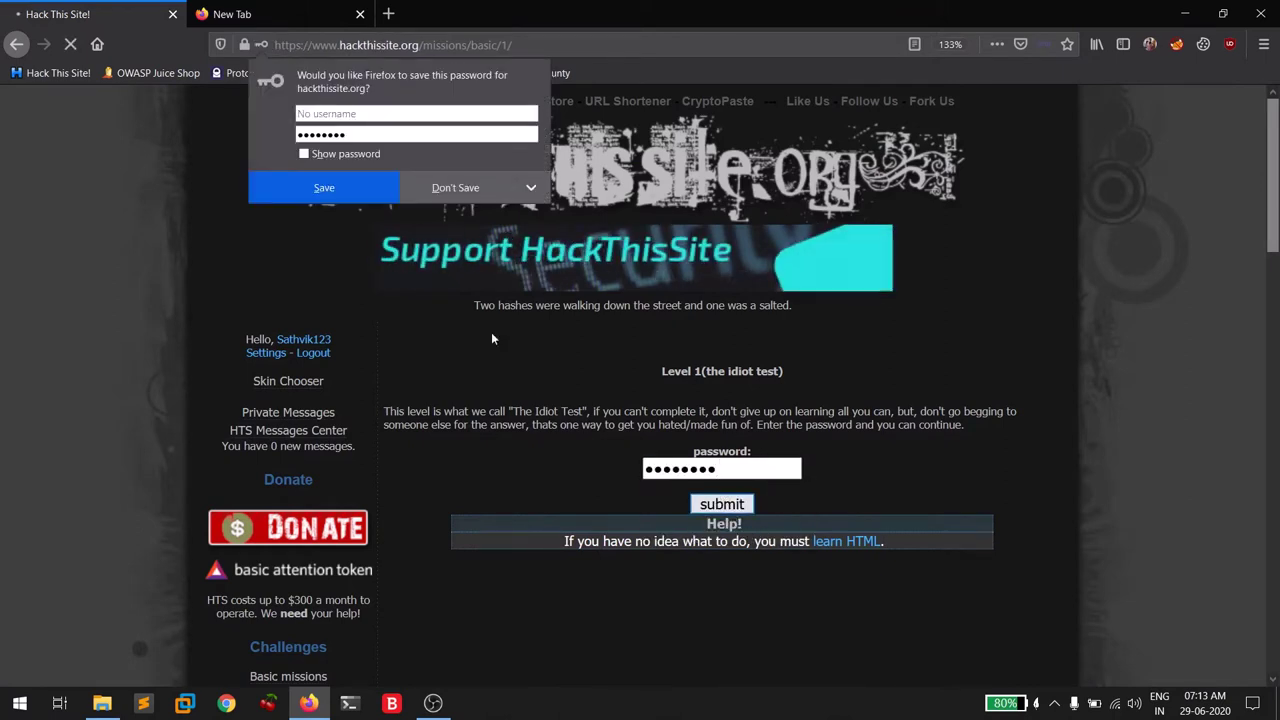
{"action": "left_click", "coordinate": [452, 188]}
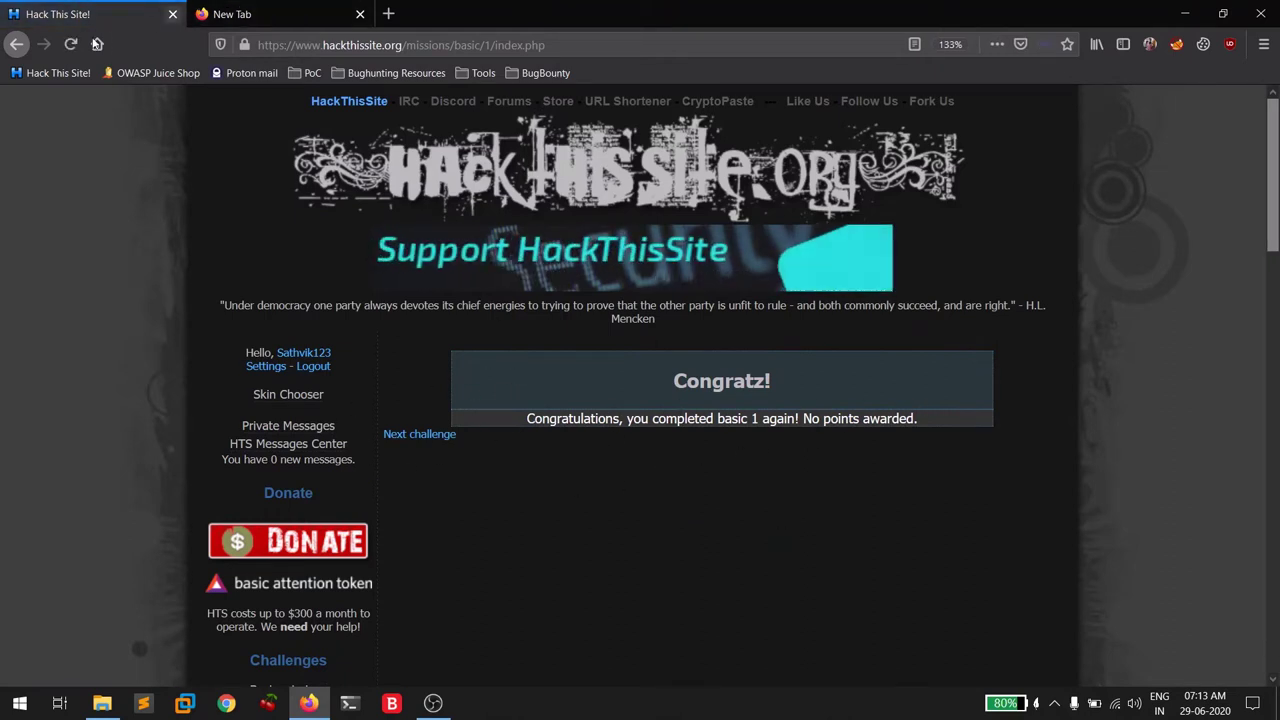
Return to the missions list and highlight words in the Basic 2 description.
{"action": "left_click", "coordinate": [26, 43]}
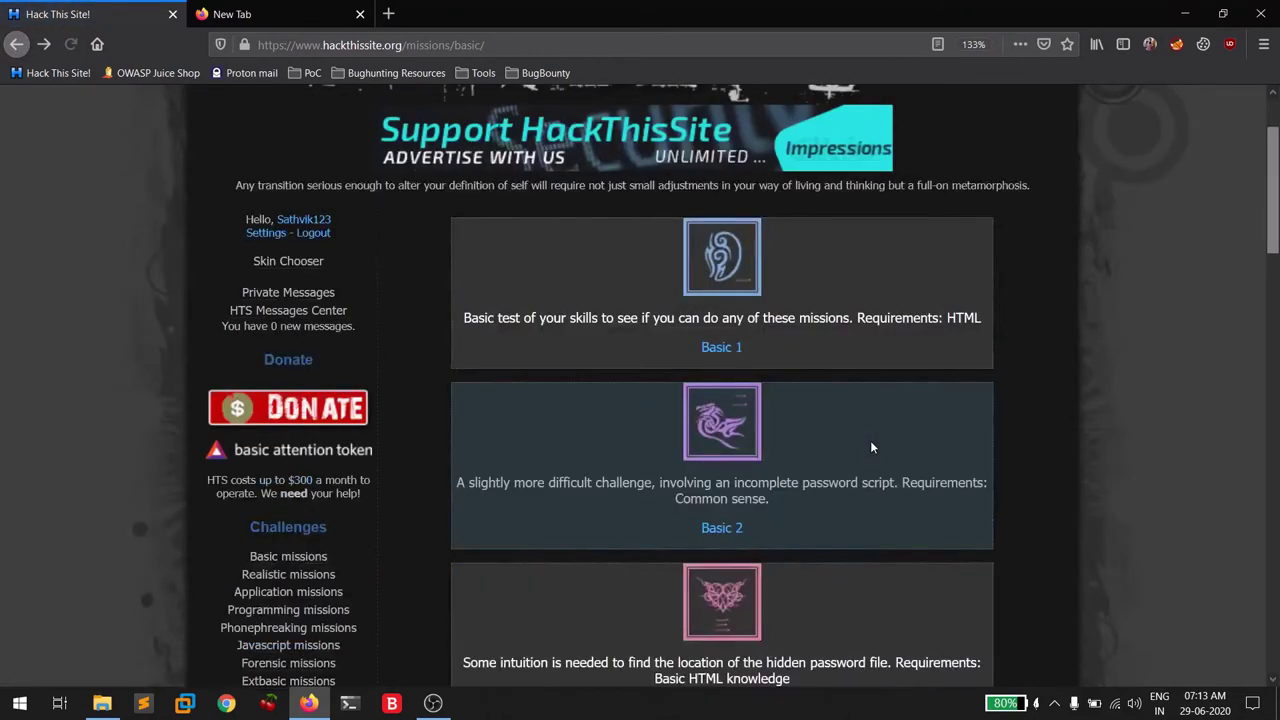
{"action": "scroll", "coordinate": [870, 440], "scroll_direction": "down", "scroll_amount": 5}
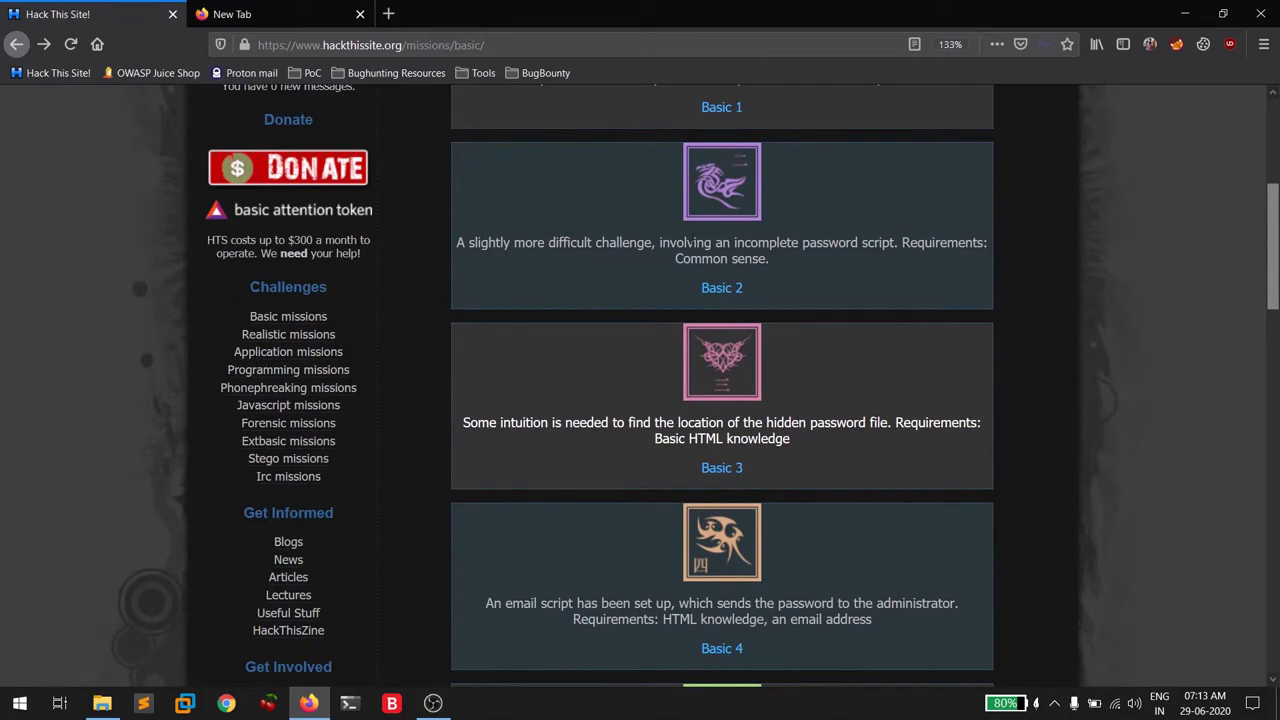
{"action": "double_click", "coordinate": [877, 243]}
{"action": "double_click", "coordinate": [868, 243]}
{"action": "double_click", "coordinate": [692, 258]}
{"action": "left_click", "coordinate": [789, 281]}
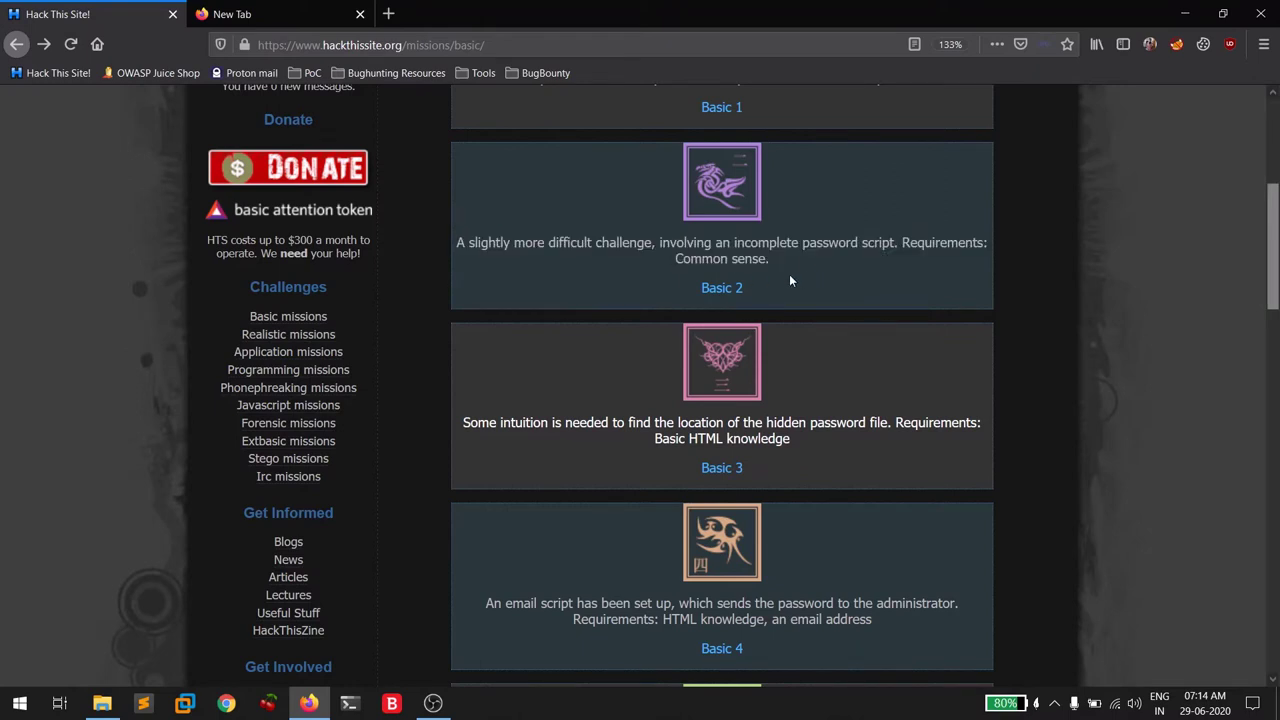
Open Basic 2, close the spare tab, and clear the autofilled password.
{"action": "left_click", "coordinate": [715, 290]}
{"action": "left_click", "coordinate": [360, 14]}
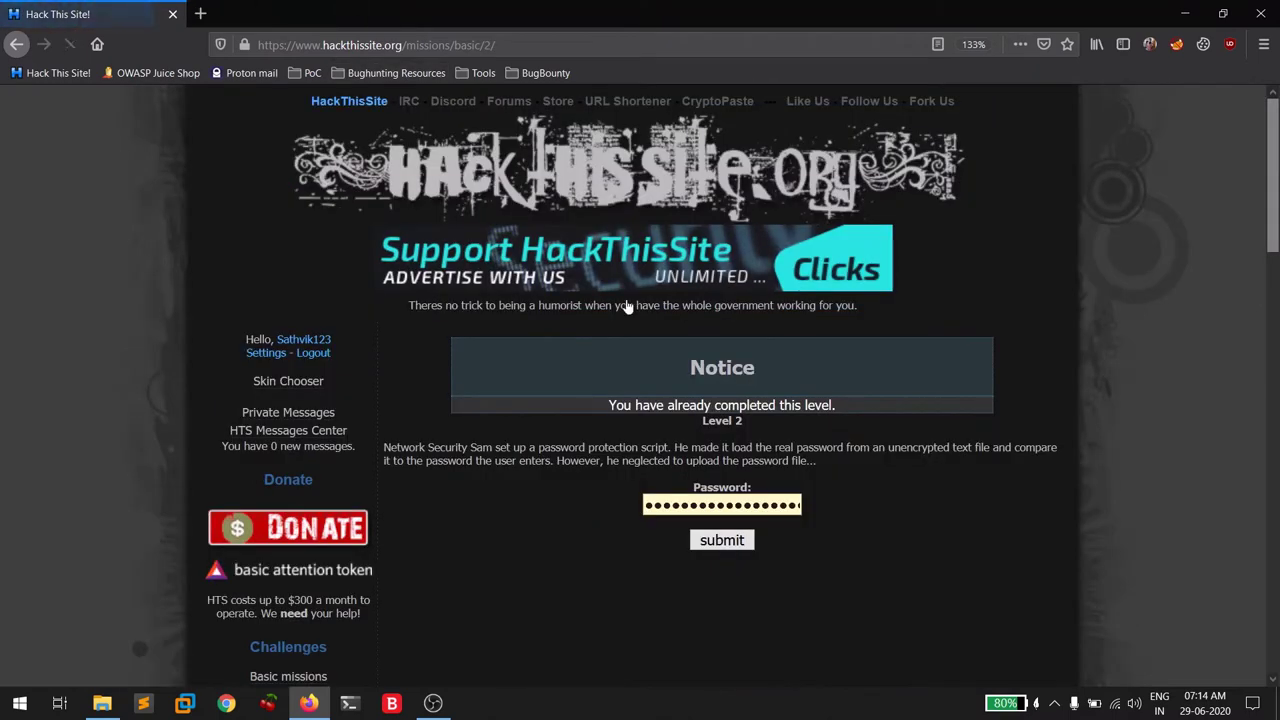
{"action": "double_click", "coordinate": [743, 505]}
{"action": "key", "text": "BackSpace"}
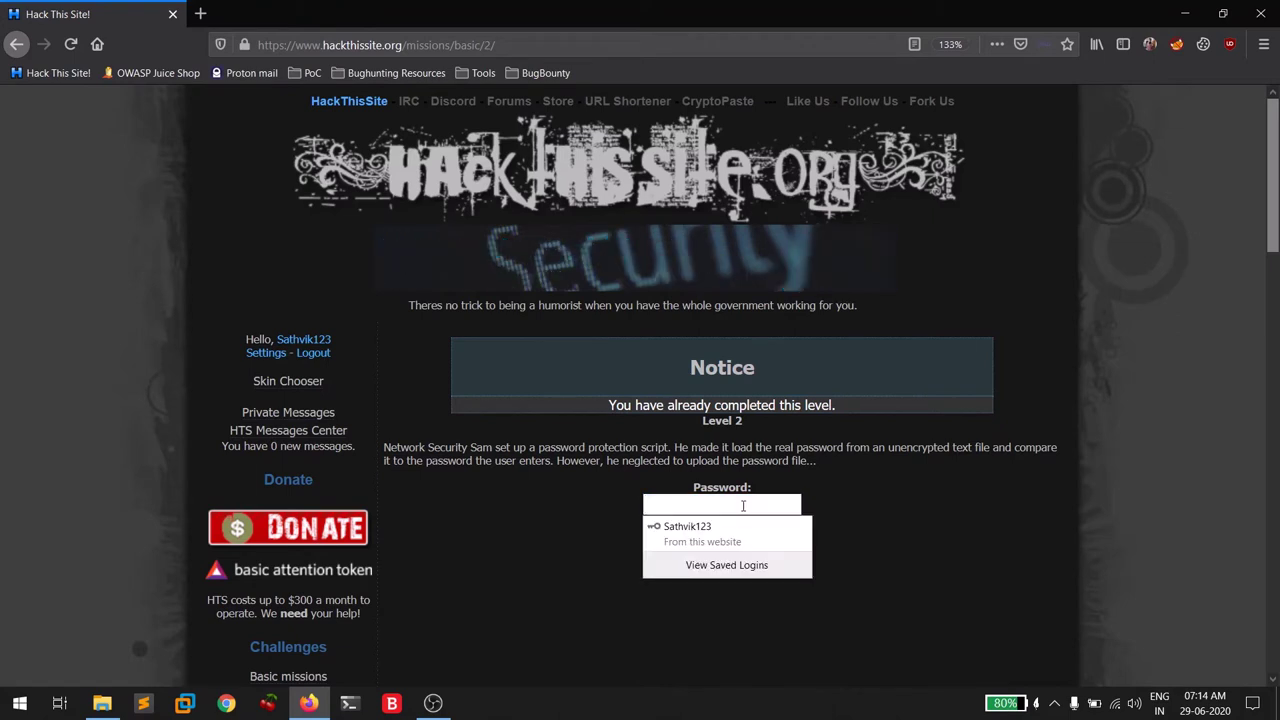
{"action": "key", "text": "Escape"}
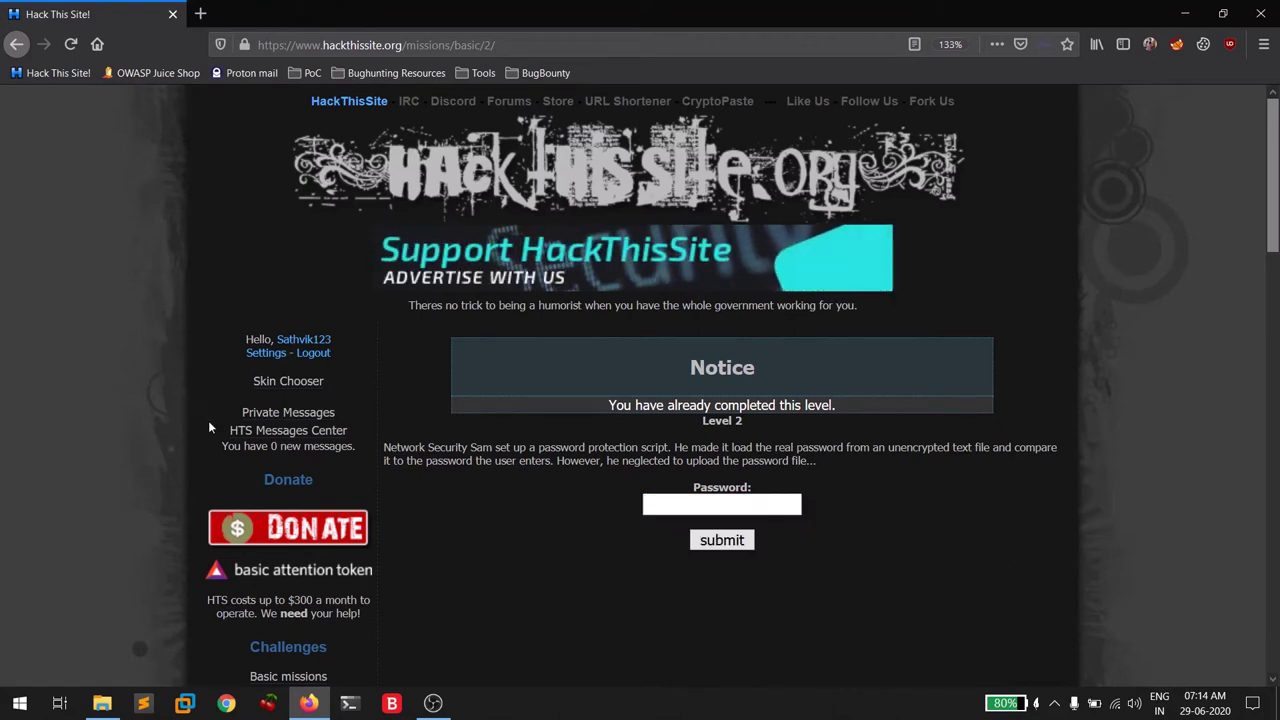
{"action": "scroll", "coordinate": [390, 442], "scroll_direction": "down", "scroll_amount": 2}
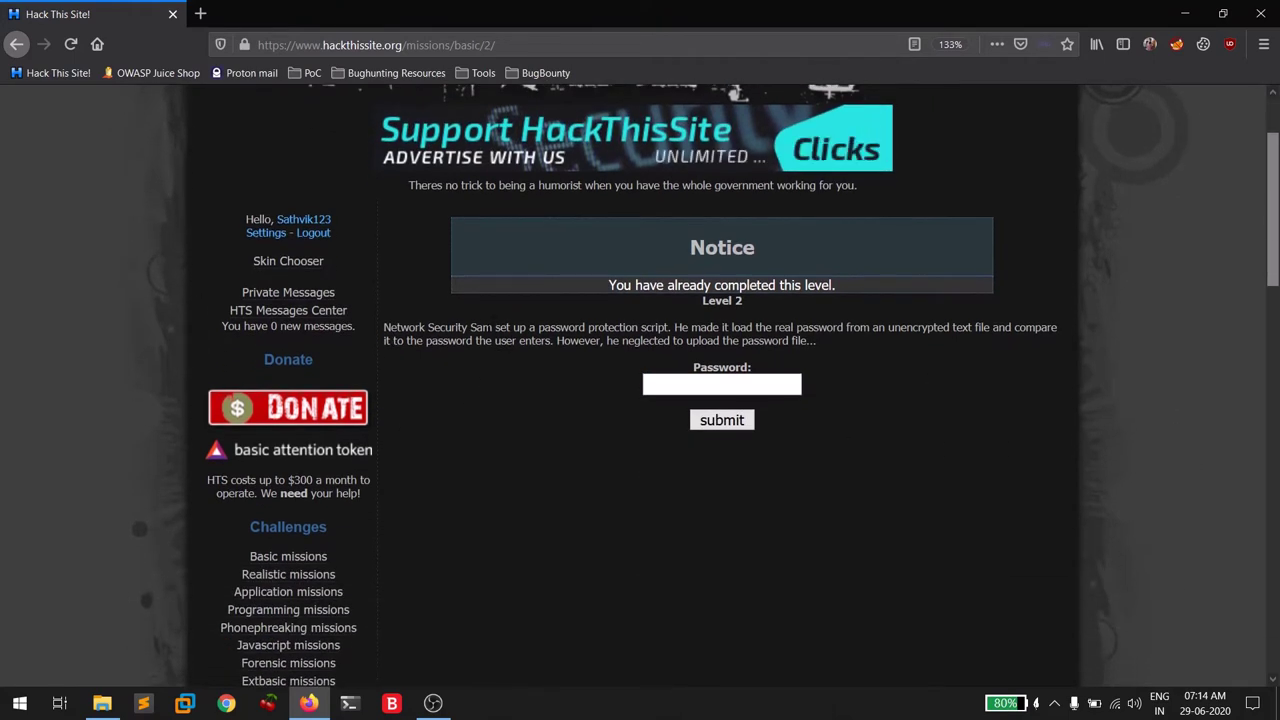
Submit Basic 2 with the password field left blank.
{"action": "double_click", "coordinate": [482, 327]}
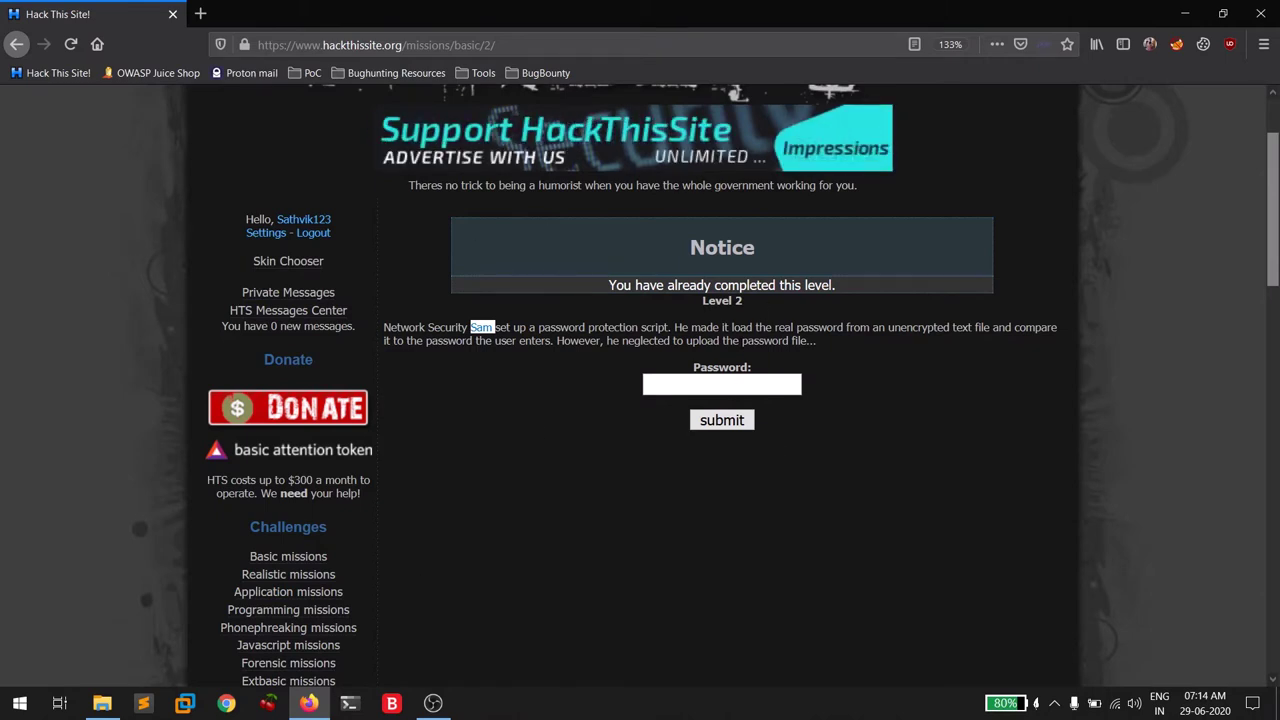
{"action": "left_click", "coordinate": [725, 420]}
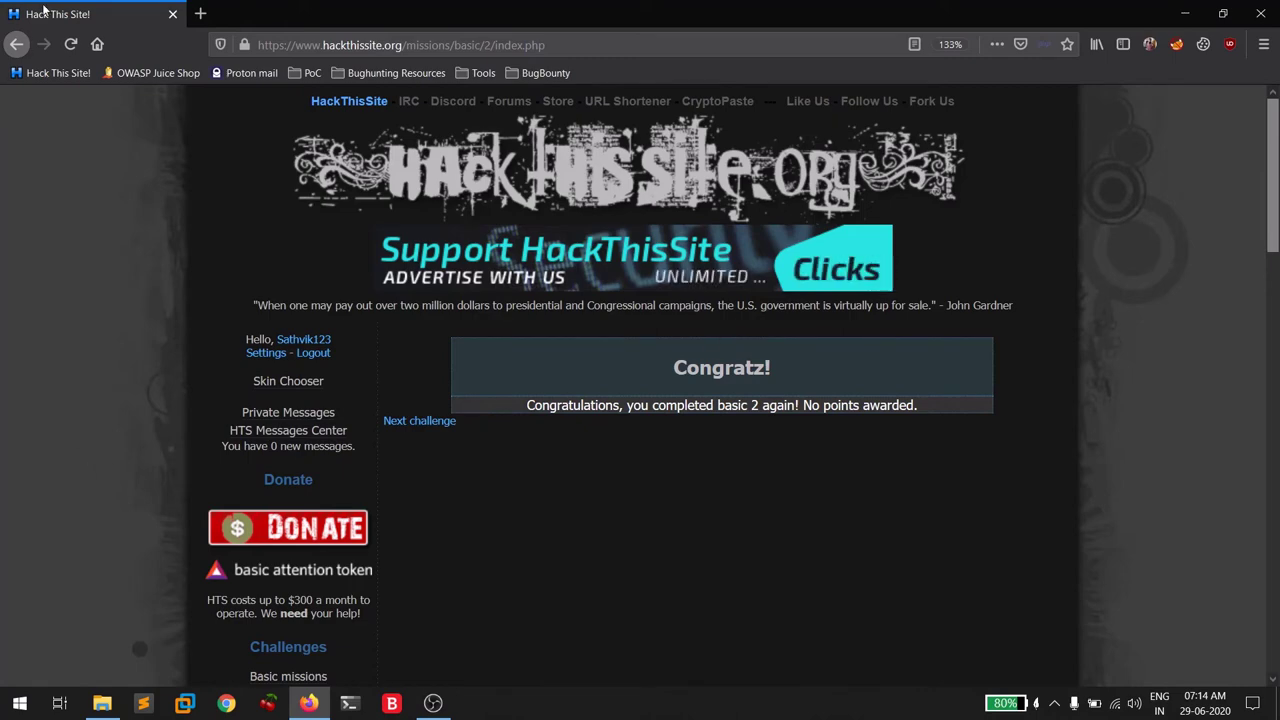
Return to the Basic missions list and open the Basic 3 mission.
{"action": "scroll", "coordinate": [423, 610], "scroll_direction": "down", "scroll_amount": 8}
{"action": "scroll", "coordinate": [205, 197], "scroll_direction": "up", "scroll_amount": 3}
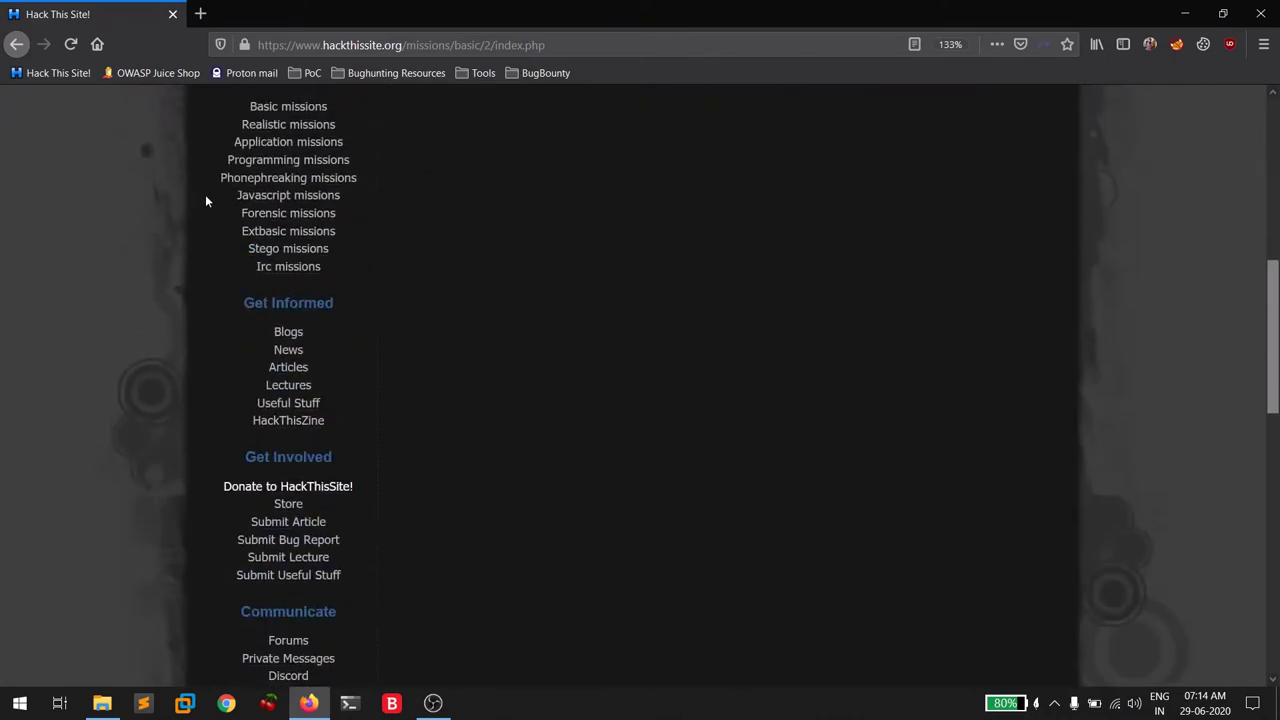
{"action": "left_click", "coordinate": [291, 333]}
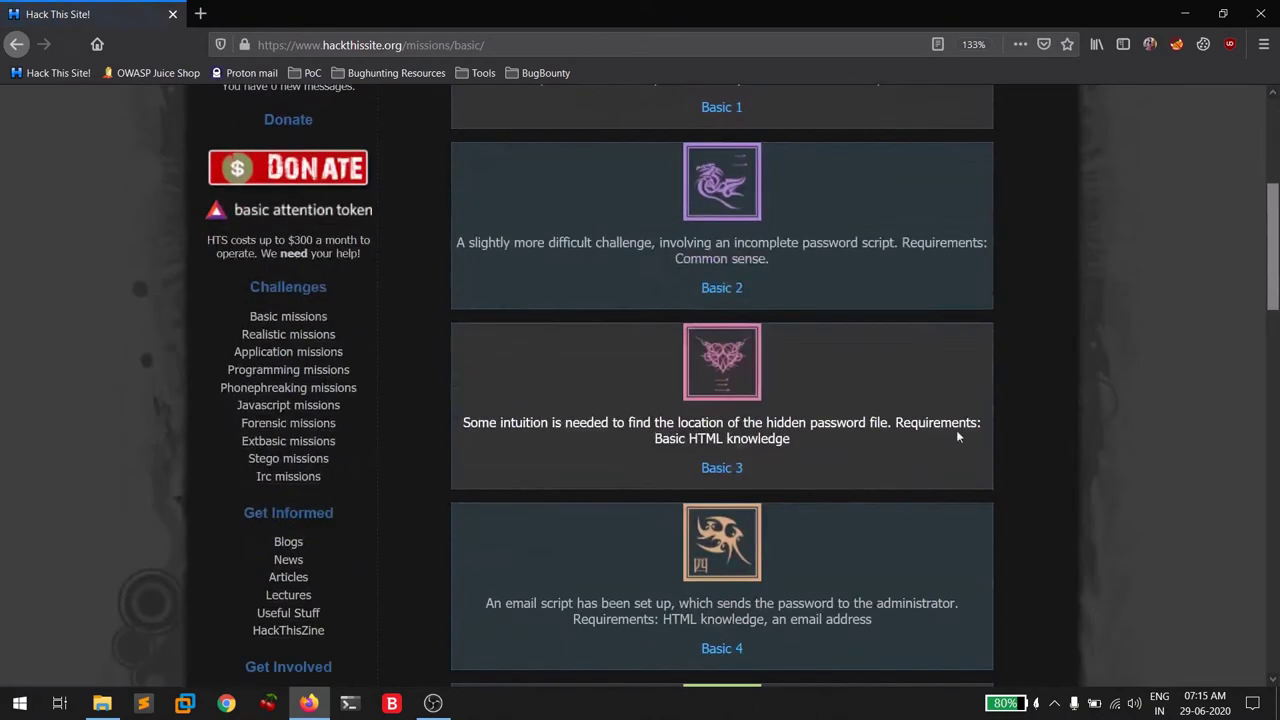
{"action": "scroll", "coordinate": [690, 365], "scroll_direction": "up", "scroll_amount": 2}
{"action": "scroll", "coordinate": [1091, 356], "scroll_direction": "down", "scroll_amount": 2}
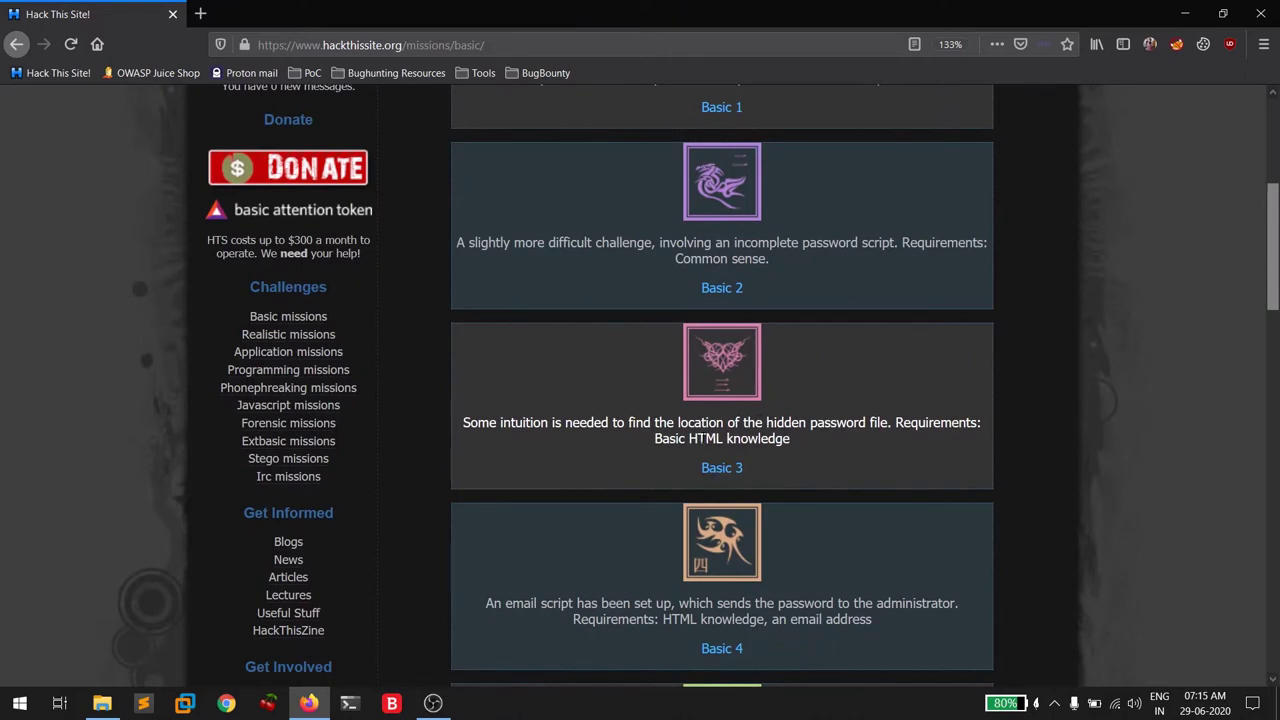
{"action": "left_click", "coordinate": [727, 472]}
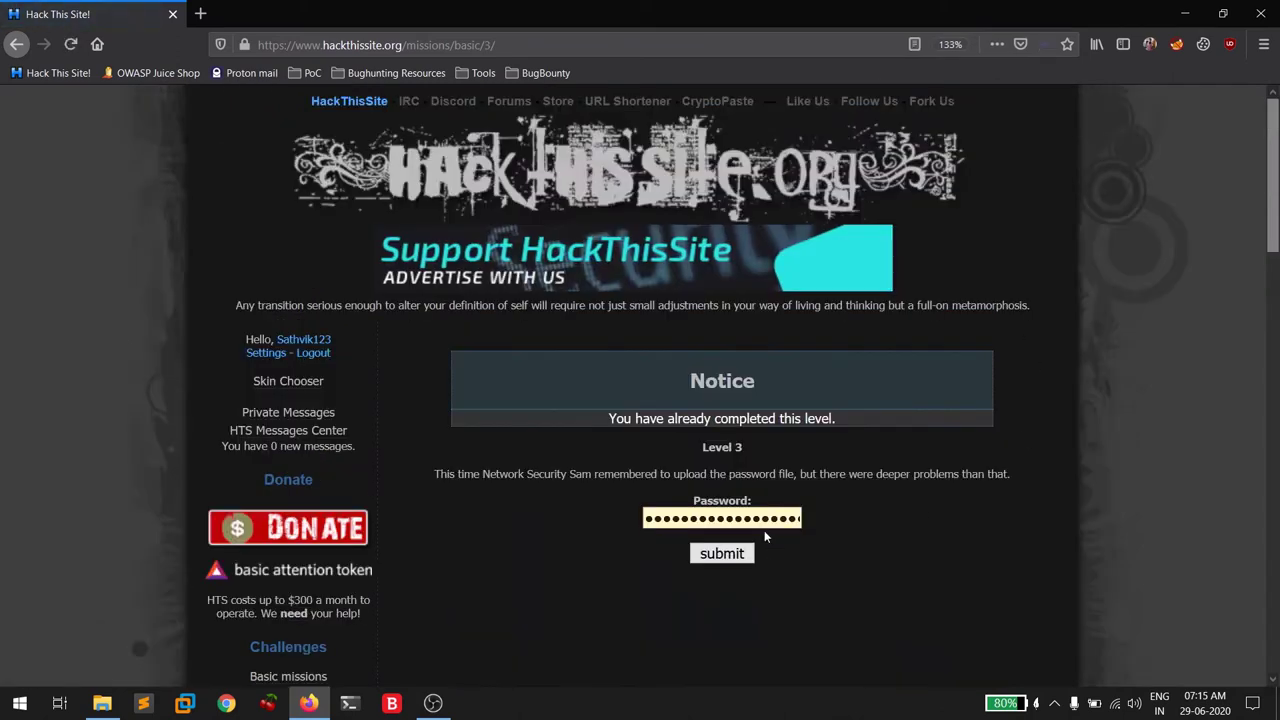
Delete the autofilled password from the Basic 3 password field, leaving it empty.
{"action": "double_click", "coordinate": [763, 519]}
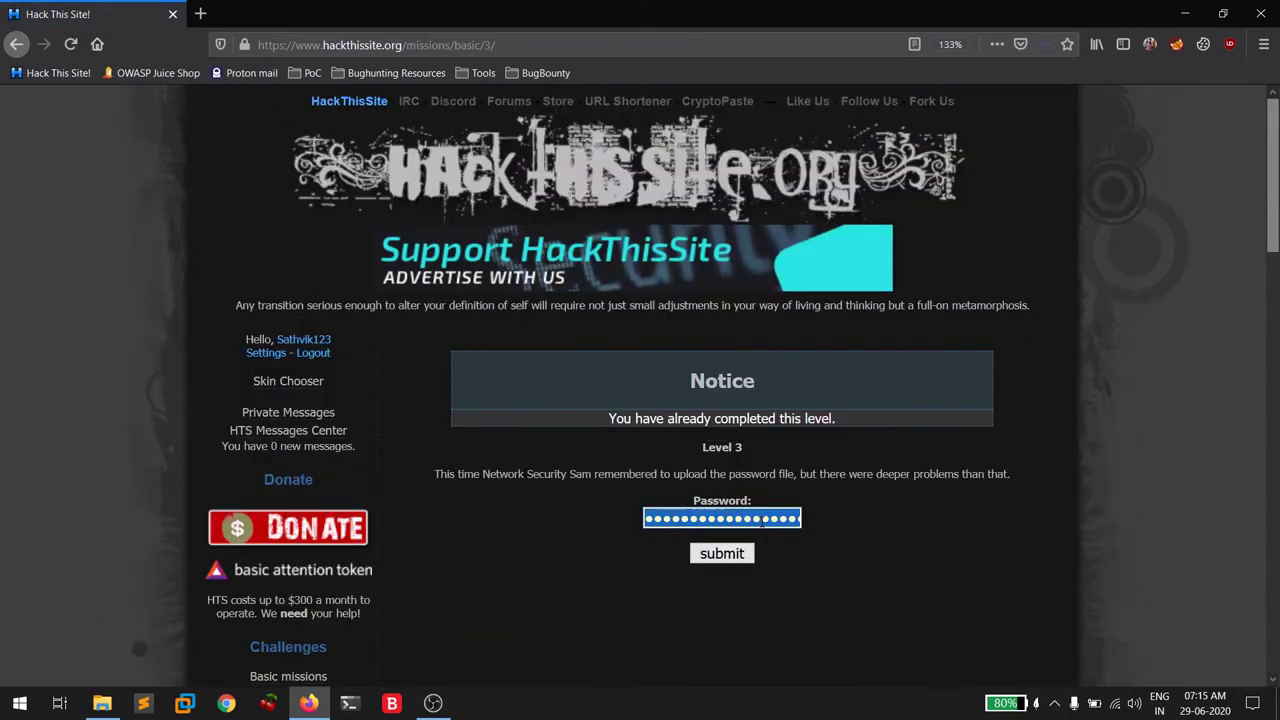
{"action": "key", "text": "BackSpace"}
{"action": "left_click", "coordinate": [895, 541]}
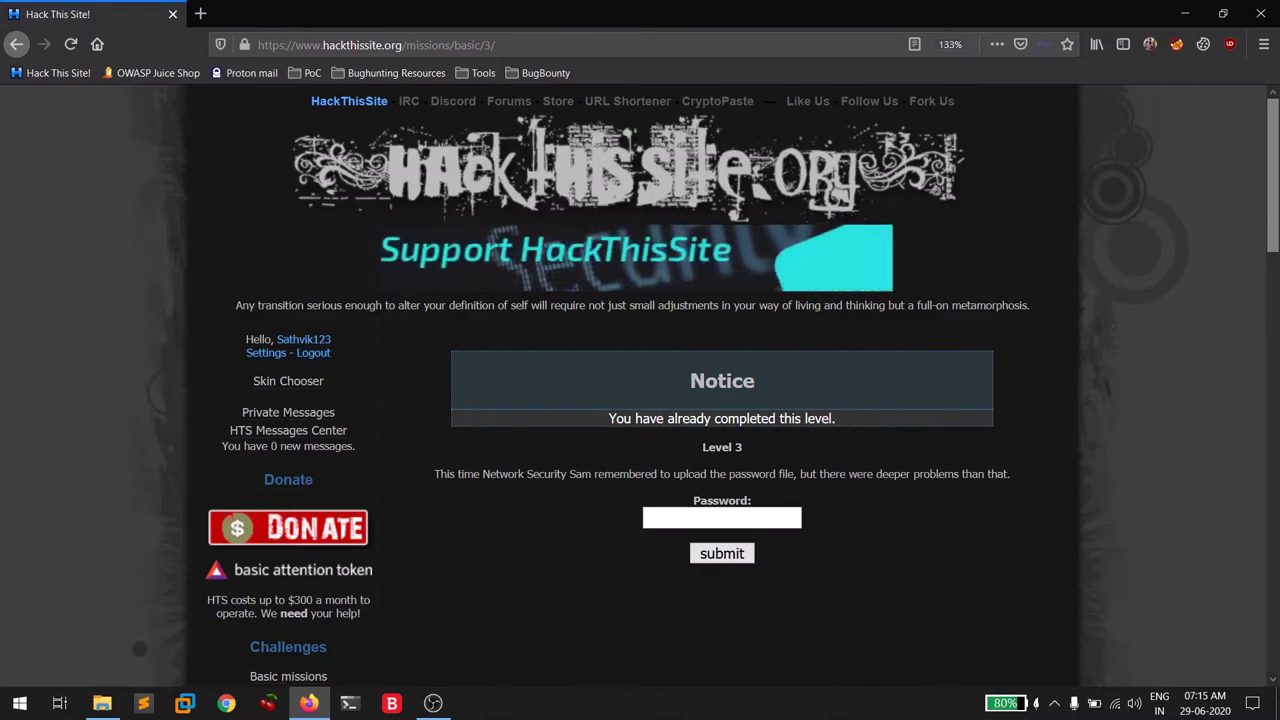
{"action": "scroll", "coordinate": [839, 463], "scroll_direction": "down", "scroll_amount": 3}
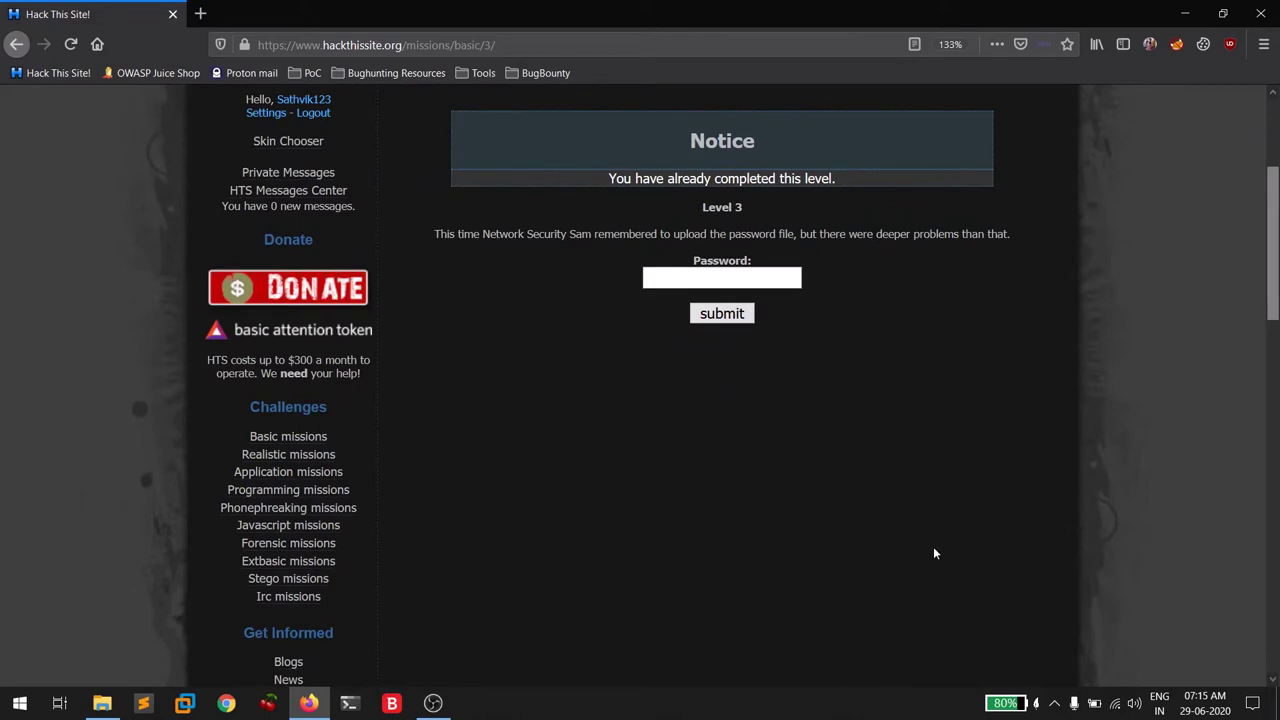
{"action": "scroll", "coordinate": [1000, 252], "scroll_direction": "up", "scroll_amount": 2}
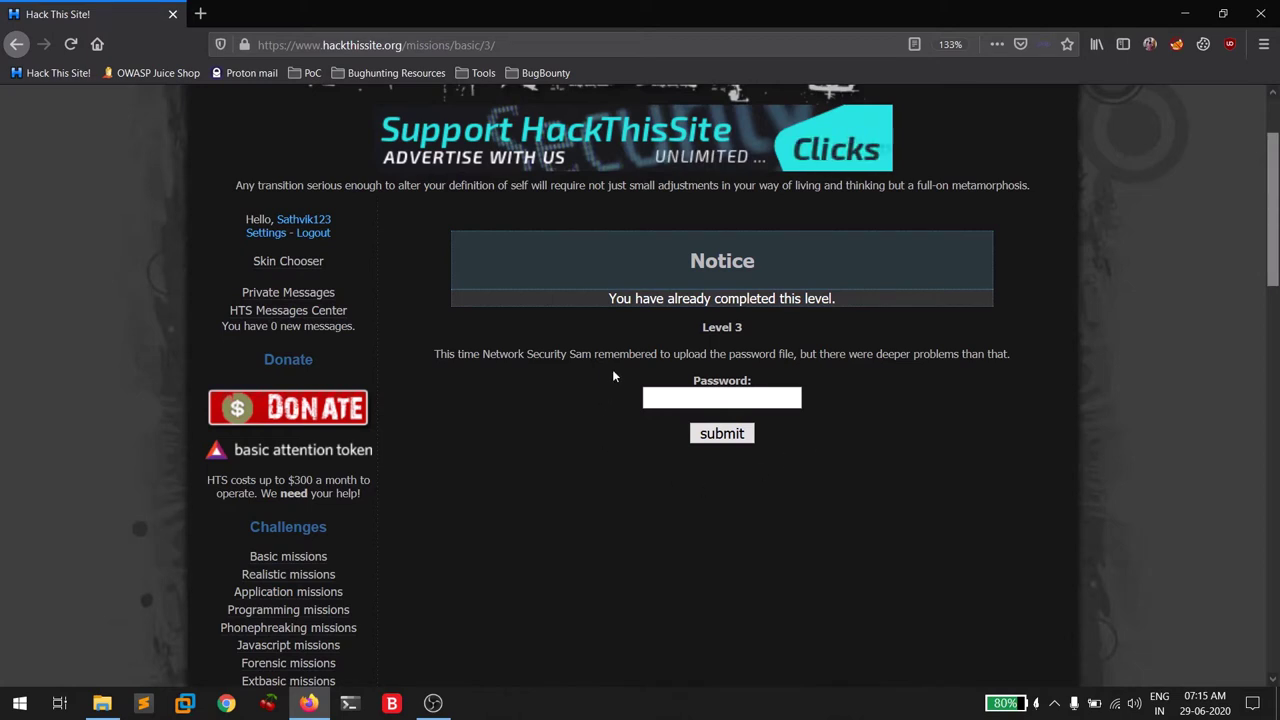
{"action": "left_click_drag", "start_coordinate": [612, 369], "coordinate": [735, 445]}
{"action": "left_click", "coordinate": [790, 478]}
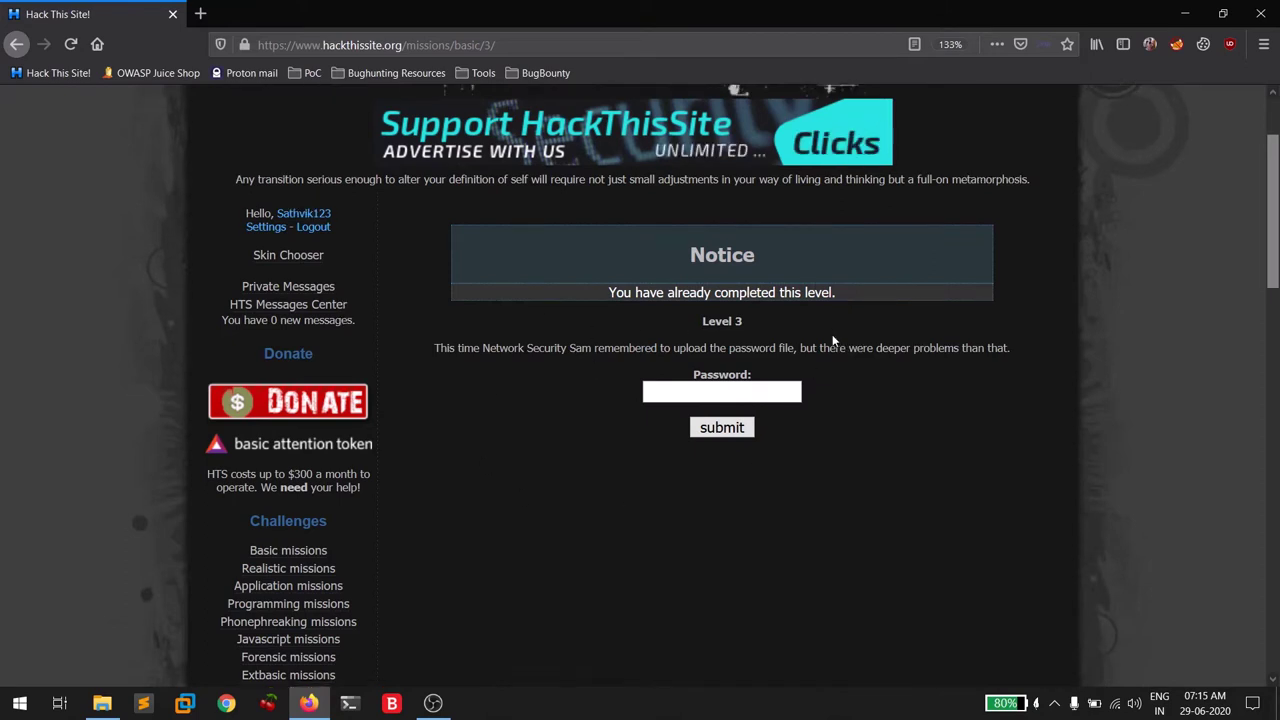
{"action": "scroll", "coordinate": [741, 310], "scroll_direction": "down", "scroll_amount": 2}
Inspect the Basic 3 password field's HTML, revealing a hidden input with value password.php.
{"action": "right_click", "coordinate": [723, 279]}
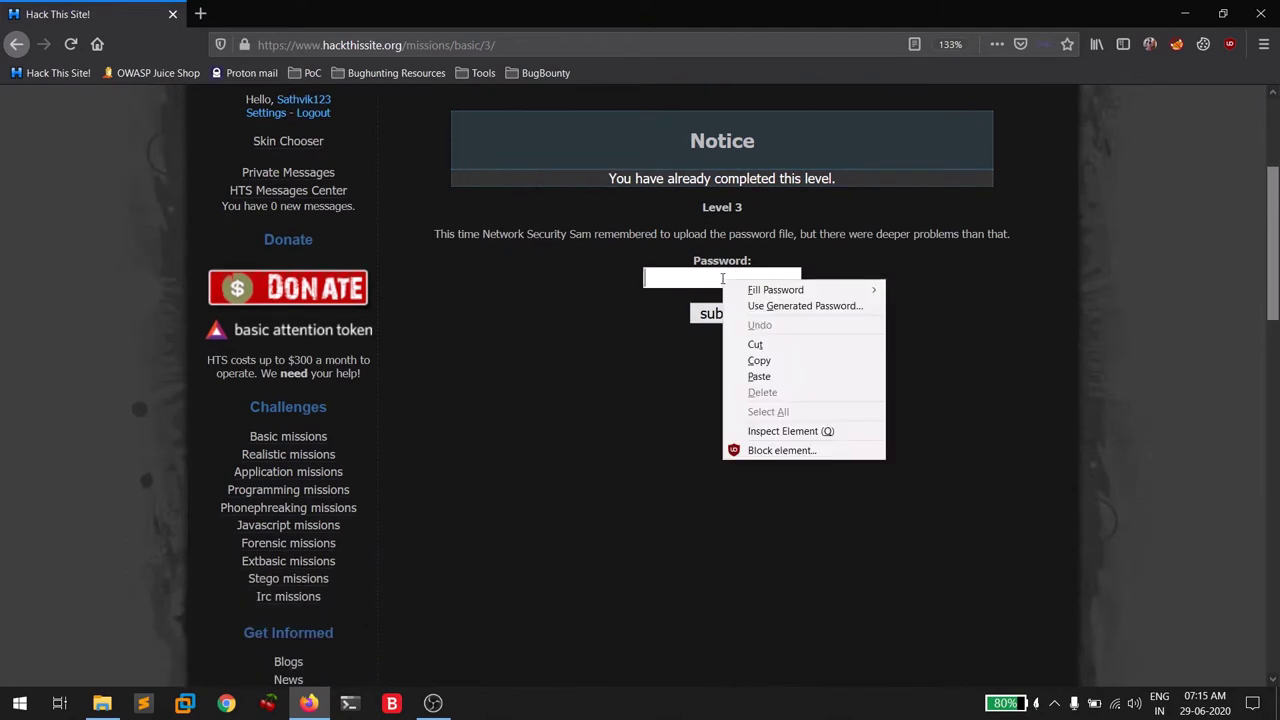
{"action": "left_click", "coordinate": [749, 433]}
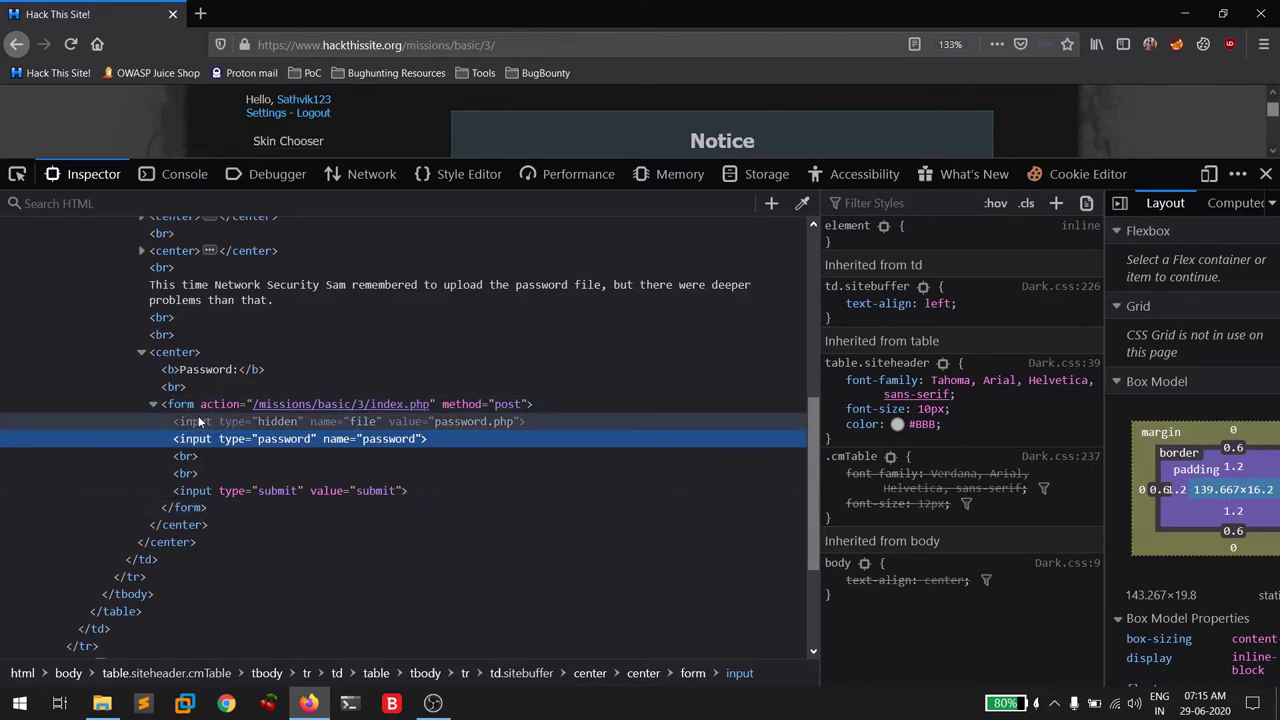
{"action": "left_click", "coordinate": [200, 13]}
Google 'html hidden input field' and open the W3Schools input type="hidden" page.
{"action": "type", "text": "htm"}
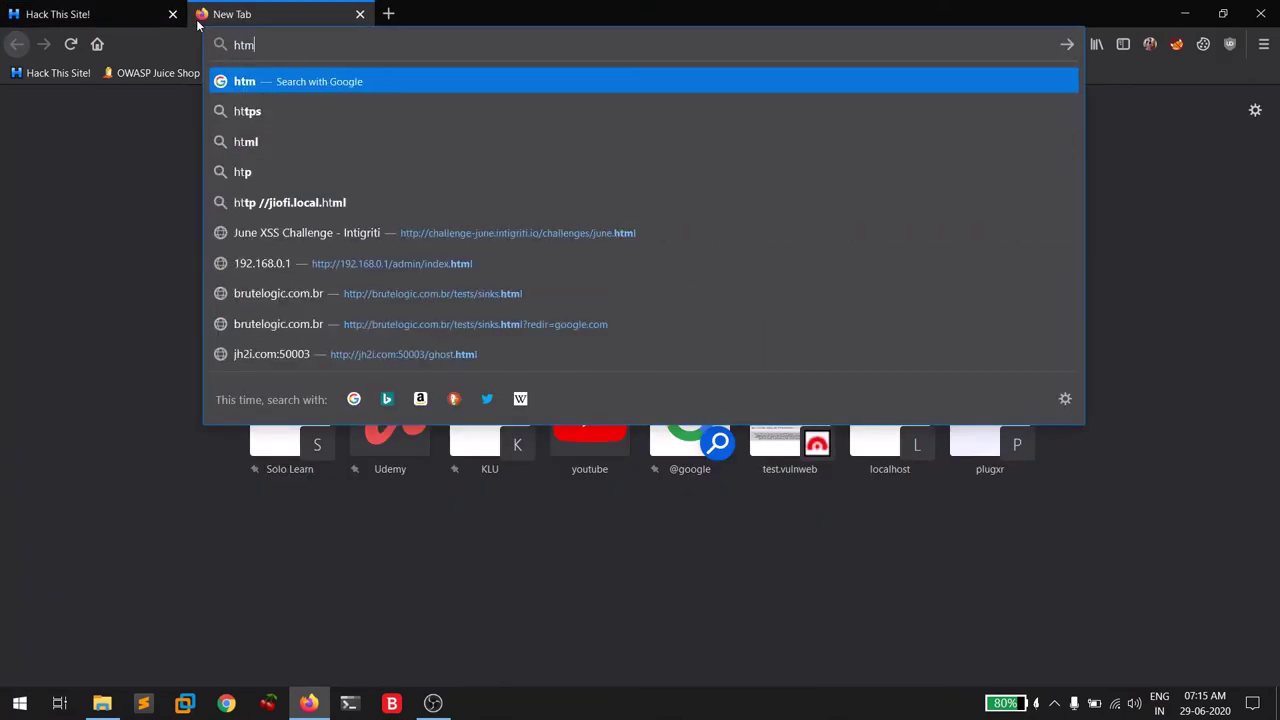
{"action": "type", "text": "l hidde"}
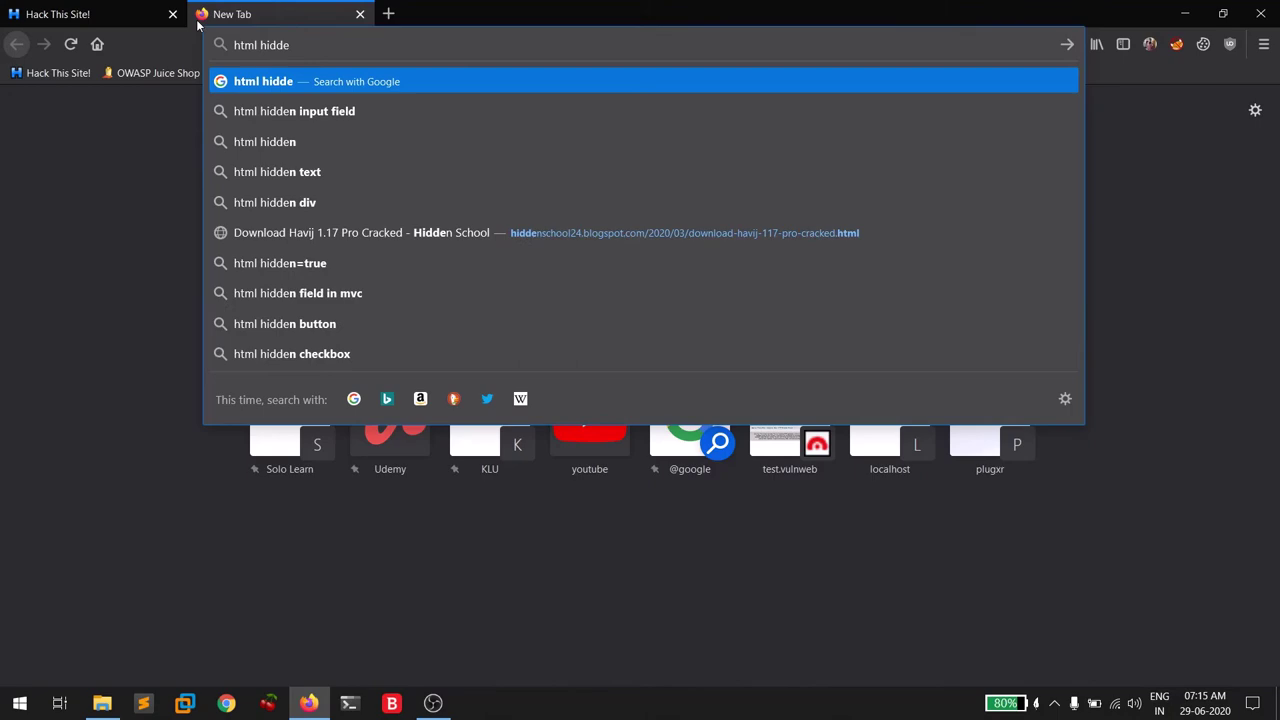
{"action": "key", "text": "Down"}
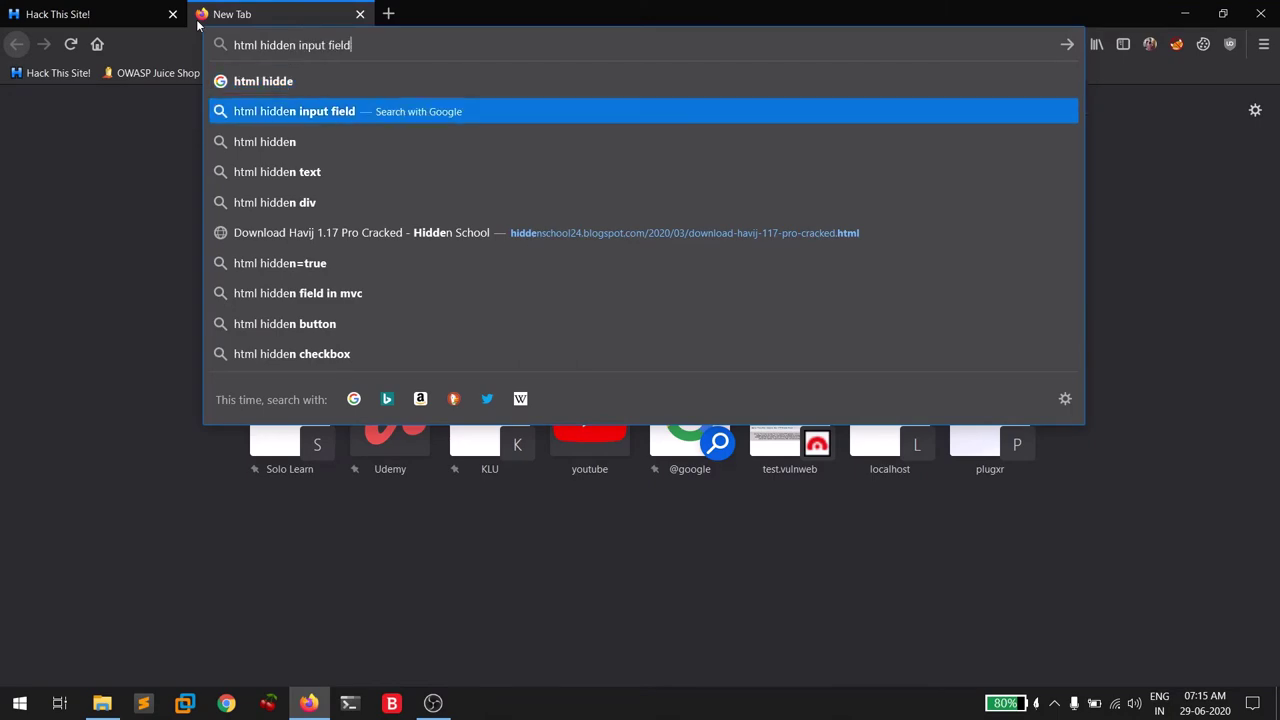
{"action": "key", "text": "Return"}
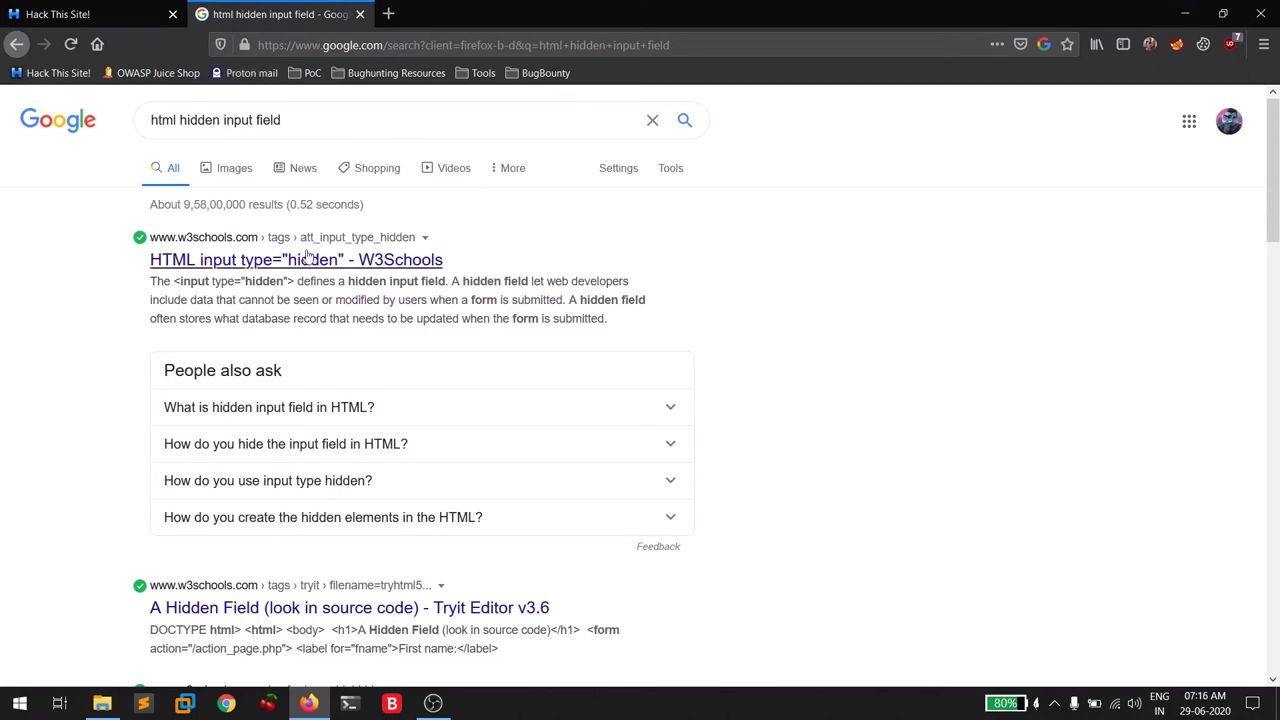
{"action": "left_click", "coordinate": [309, 256]}
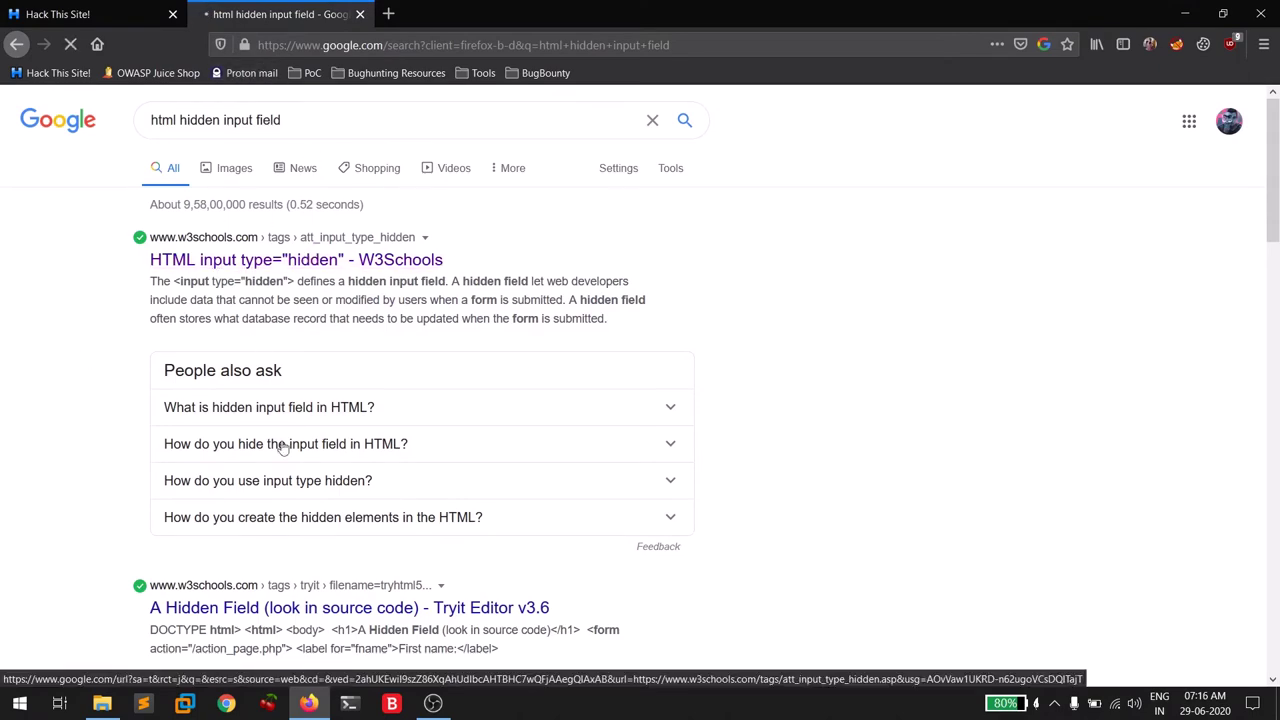
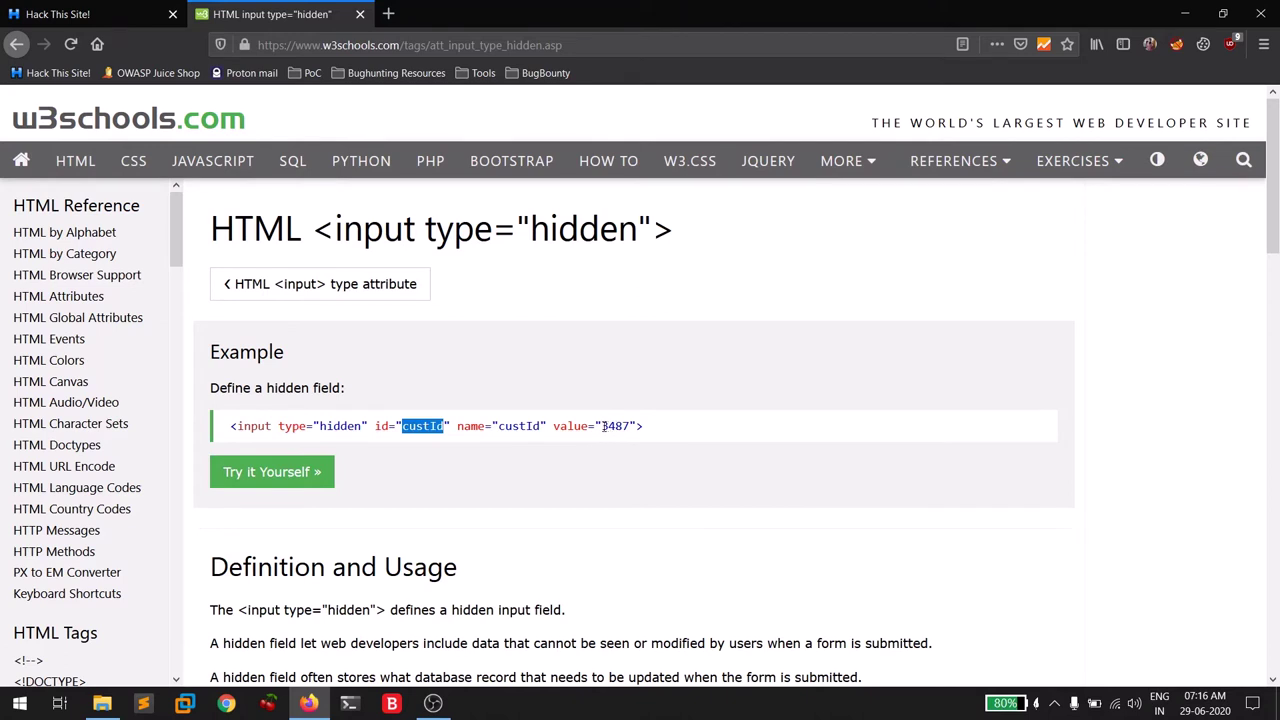
Review the hidden input reference page, noting the example value 3487 and the word 'hidden'.
{"action": "left_click_drag", "start_coordinate": [602, 426], "coordinate": [631, 426]}
{"action": "left_click", "coordinate": [1220, 397]}
{"action": "scroll", "coordinate": [620, 462], "scroll_direction": "down", "scroll_amount": 5}
{"action": "scroll", "coordinate": [480, 403], "scroll_direction": "up", "scroll_amount": 2}
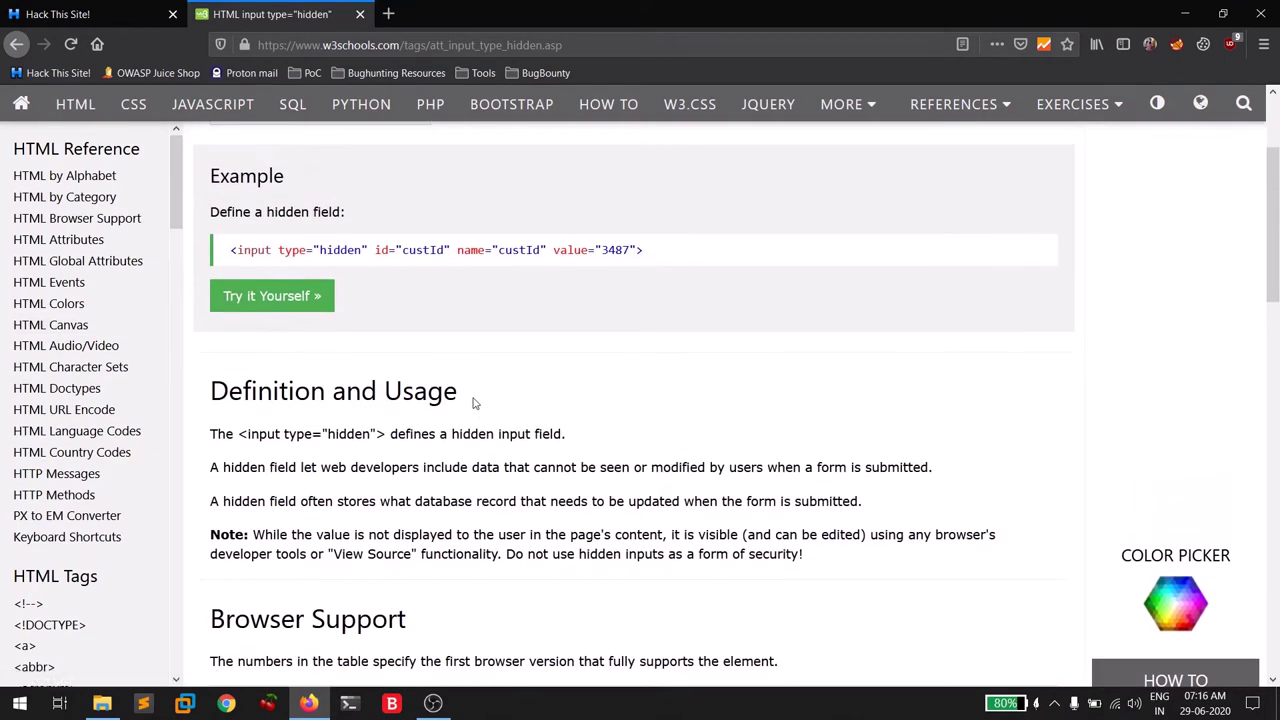
{"action": "scroll", "coordinate": [480, 403], "scroll_direction": "up", "scroll_amount": 3}
{"action": "left_click", "coordinate": [75, 8]}
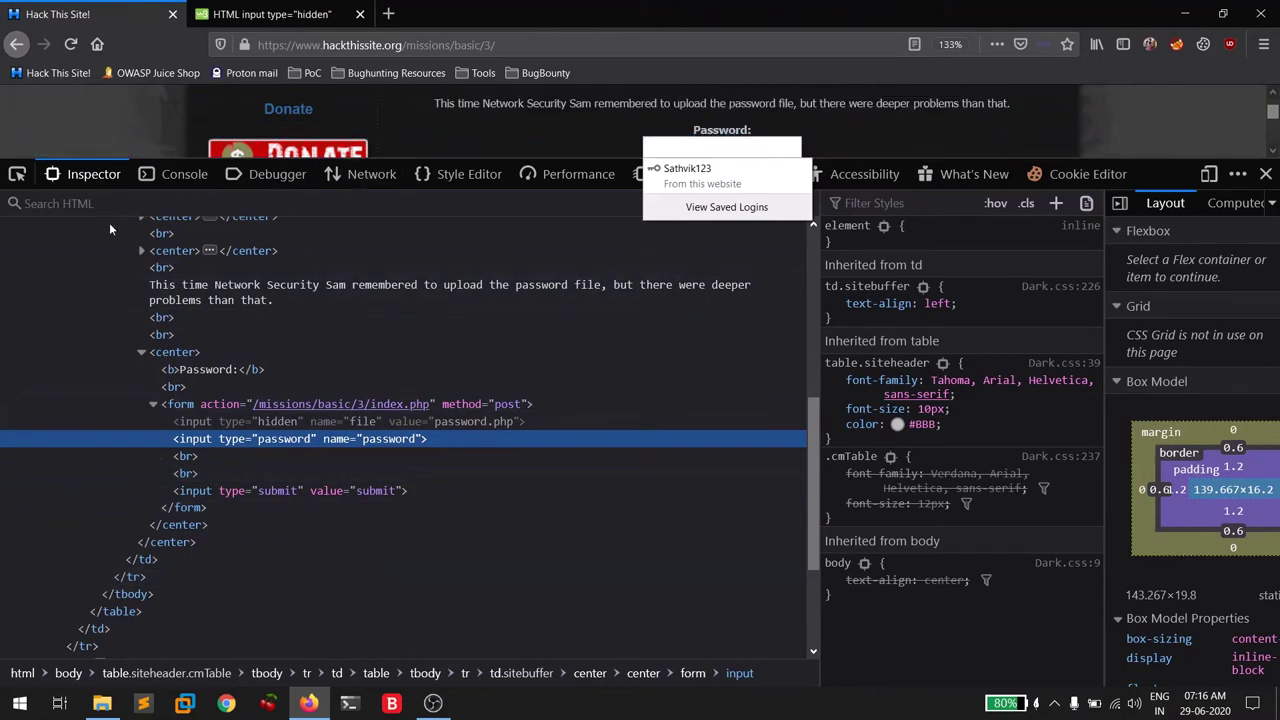
{"action": "left_click", "coordinate": [290, 12]}
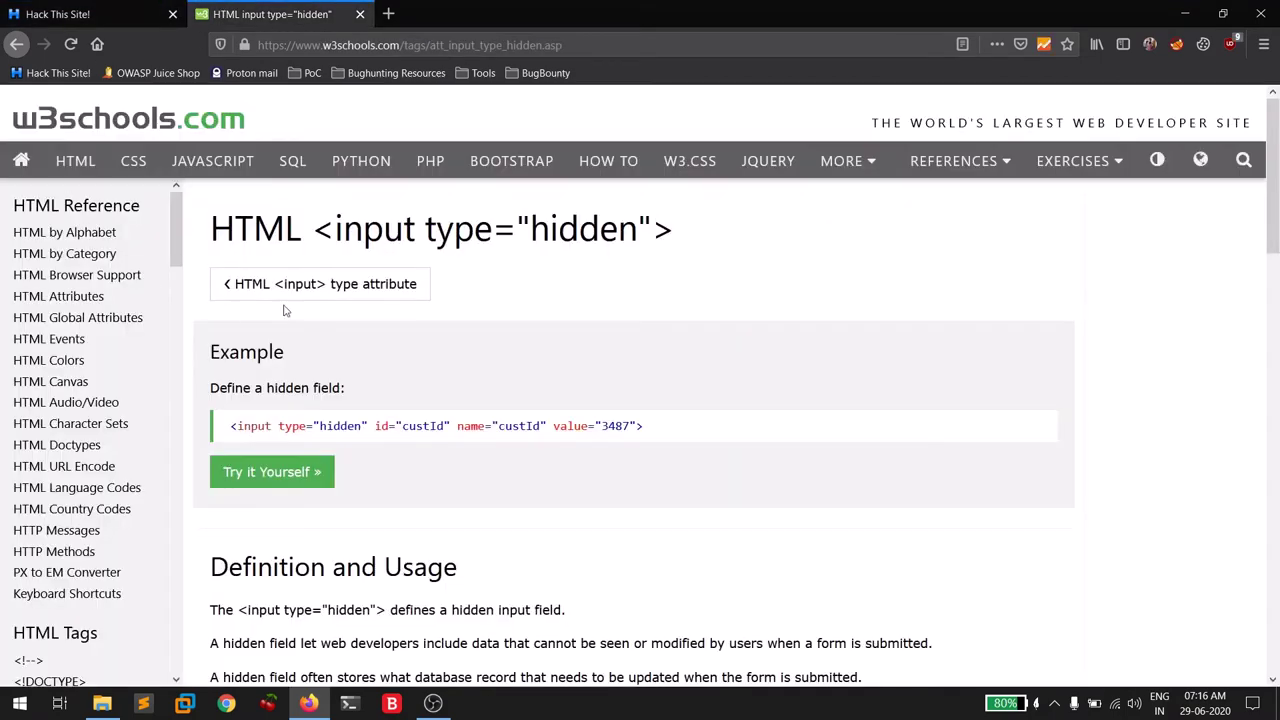
{"action": "left_click_drag", "start_coordinate": [531, 235], "coordinate": [638, 232]}
{"action": "left_click", "coordinate": [620, 291]}
{"action": "left_click", "coordinate": [75, 14]}
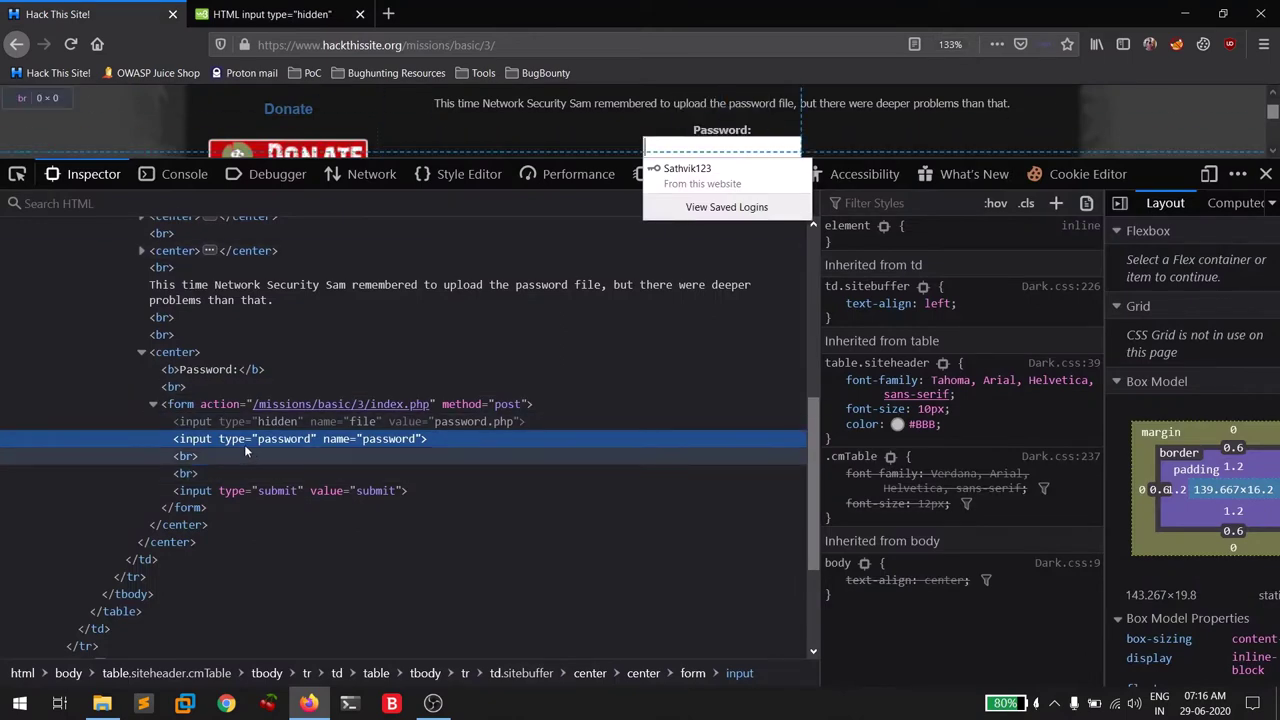
Check the hidden field's type attribute, close DevTools, and load password.php directly.
{"action": "double_click", "coordinate": [277, 421]}
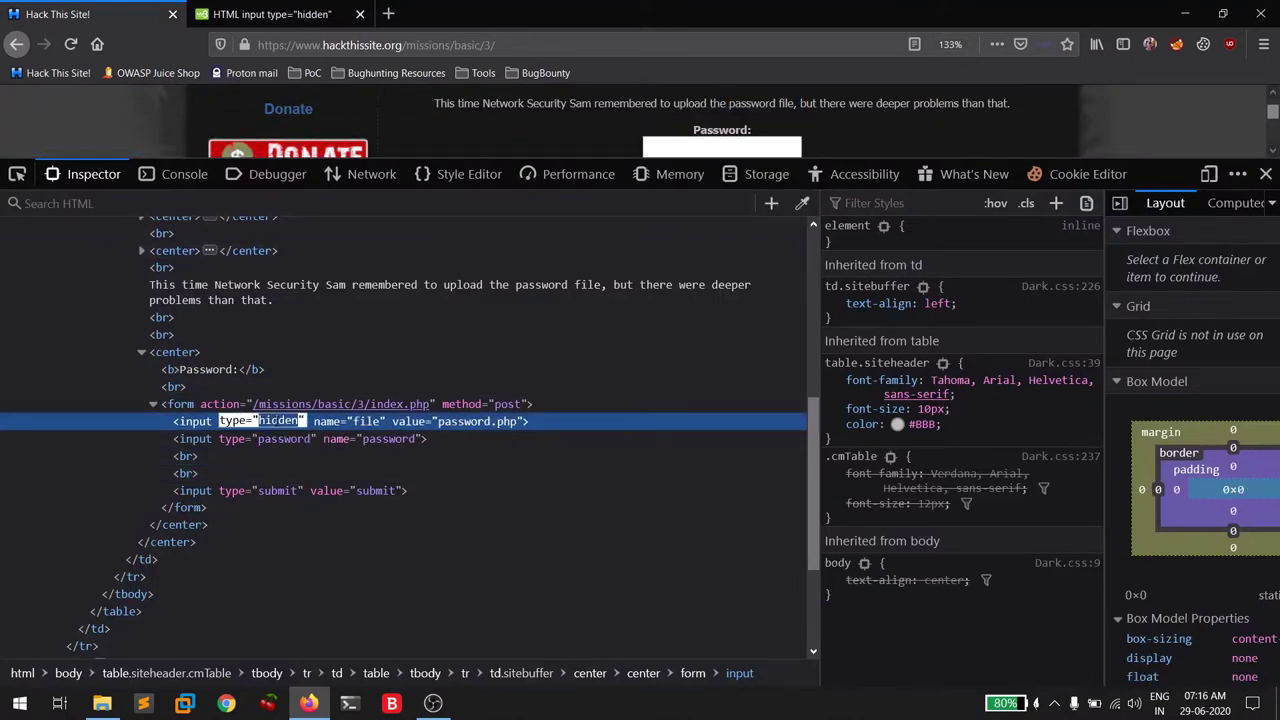
{"action": "key", "text": "Escape"}
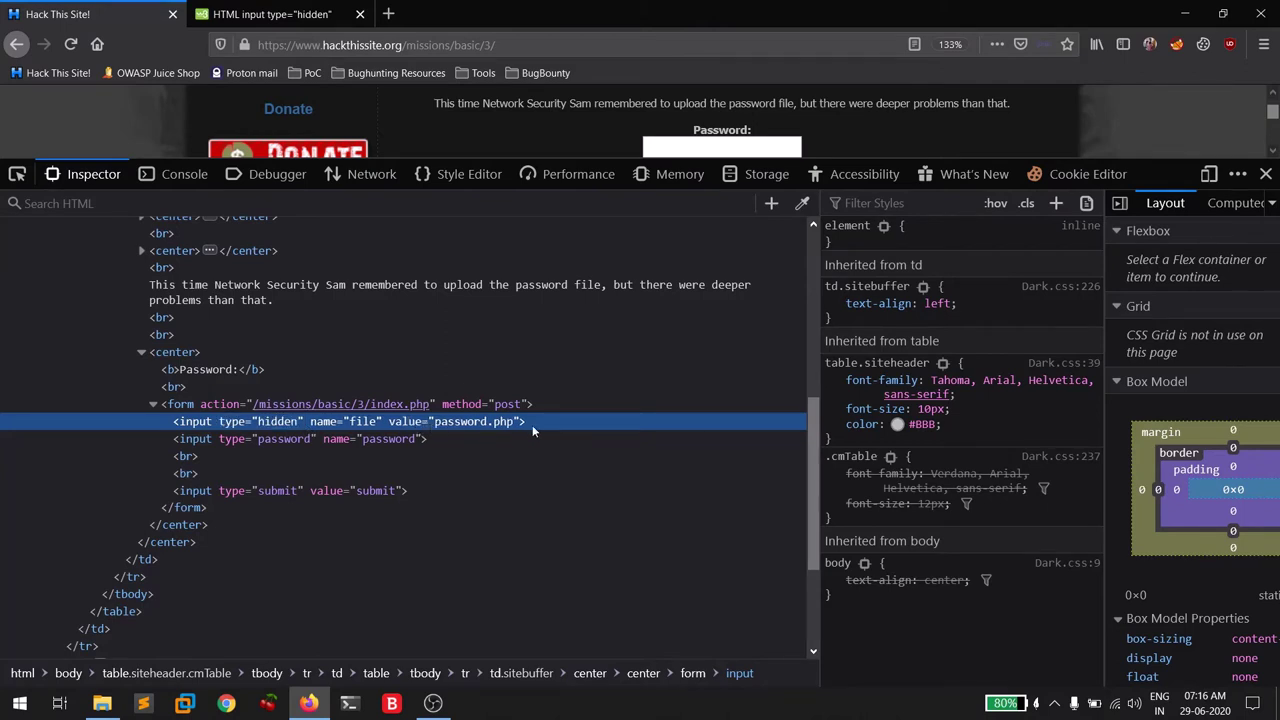
{"action": "left_click", "coordinate": [1266, 174]}
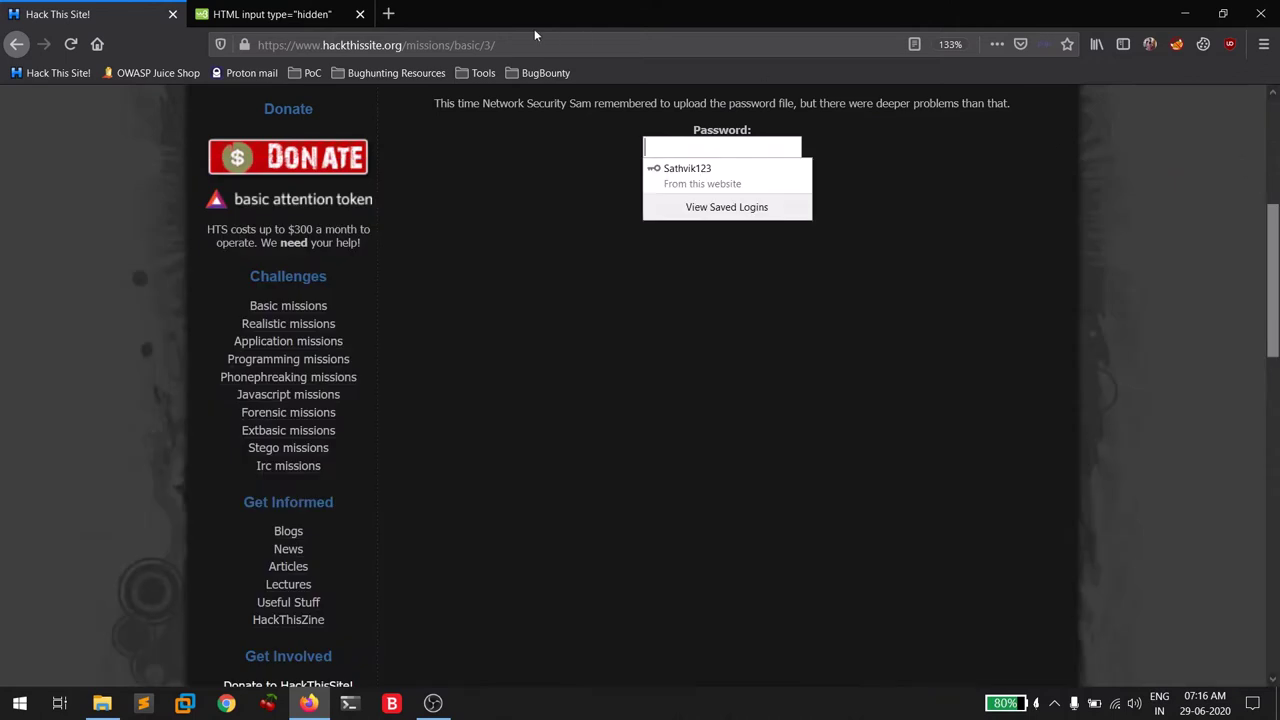
{"action": "left_click", "coordinate": [532, 44]}
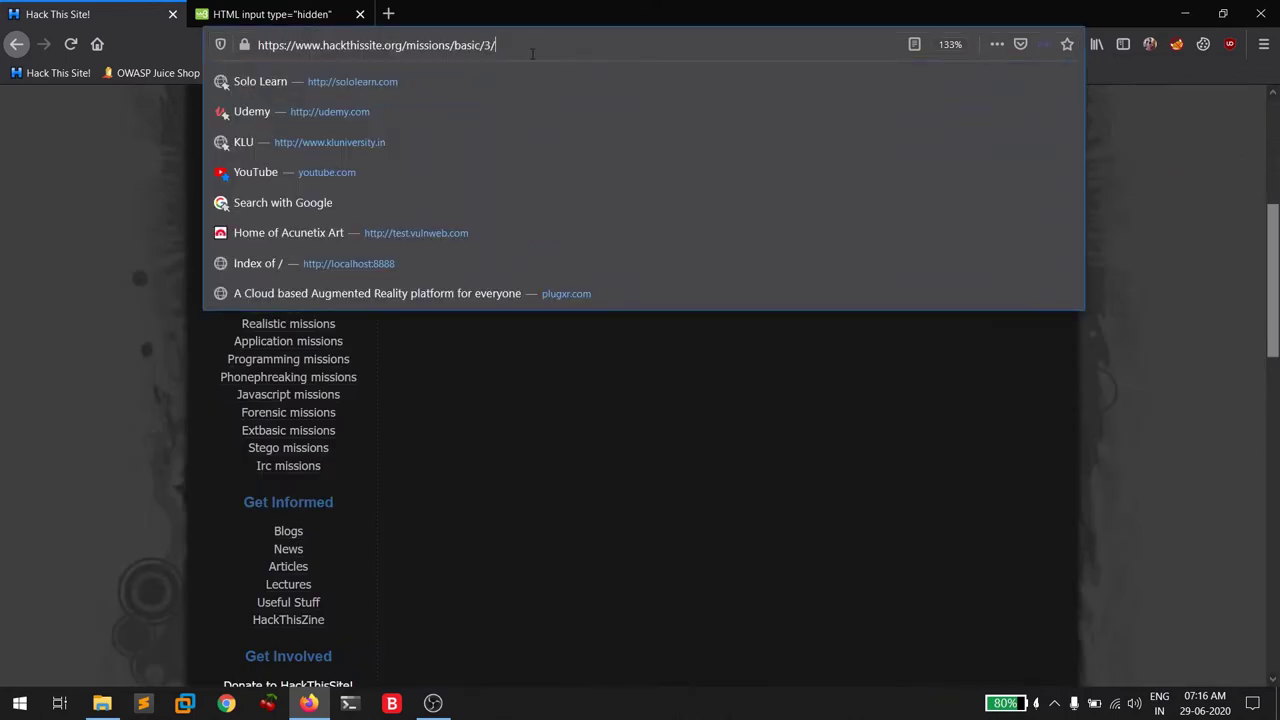
{"action": "type", "text": "pass"}
{"action": "key", "text": "End"}
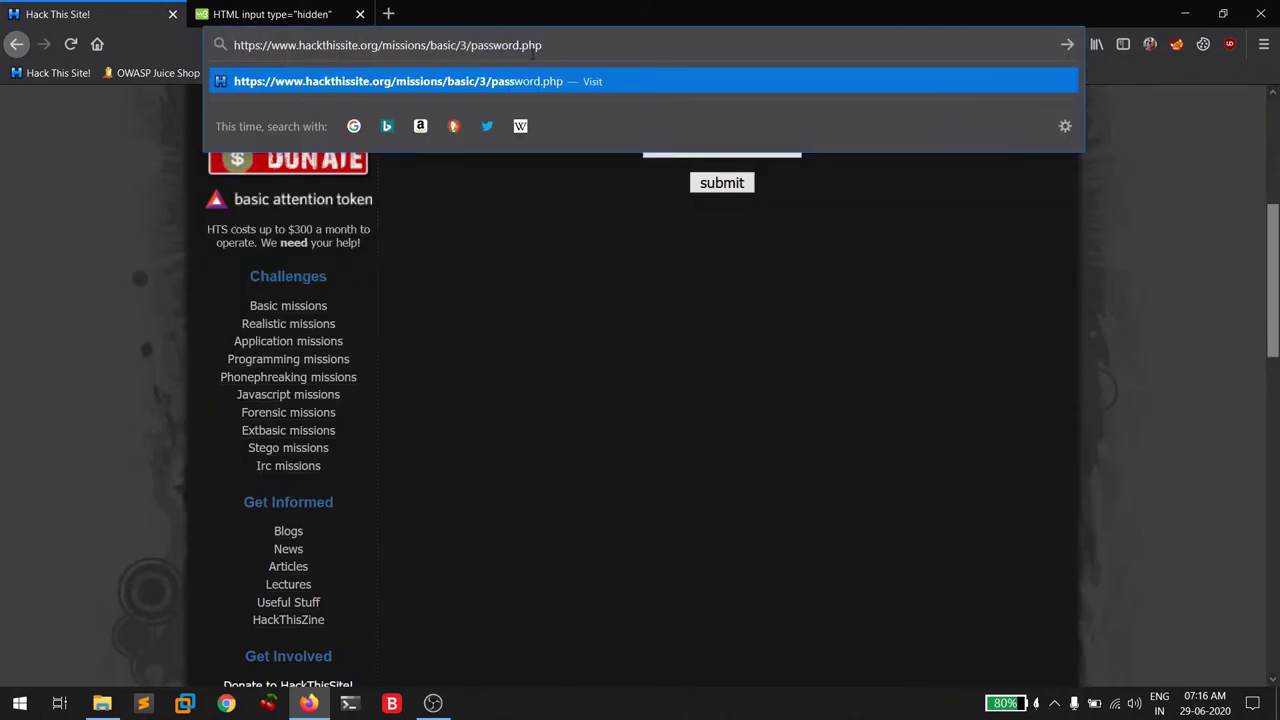
{"action": "key", "text": "Return"}
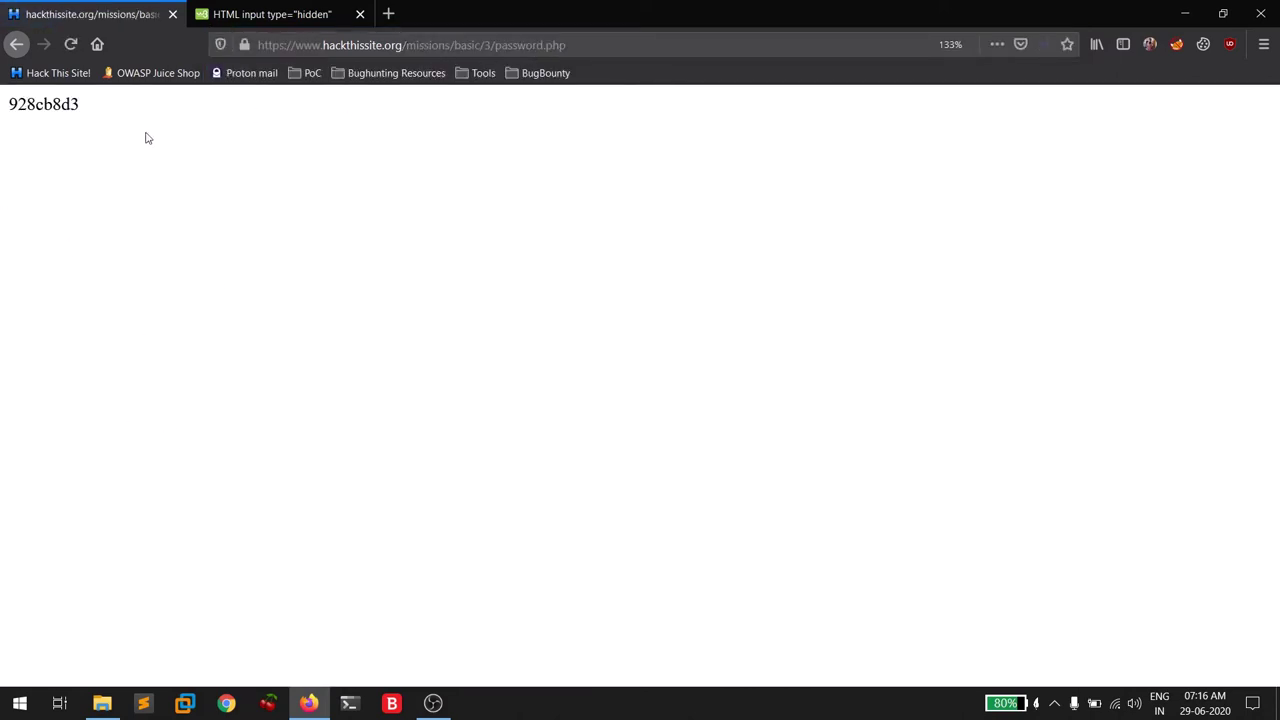
Copy the revealed password and go back to the Level 3 mission page.
{"action": "double_click", "coordinate": [46, 105]}
{"action": "right_click", "coordinate": [46, 106]}
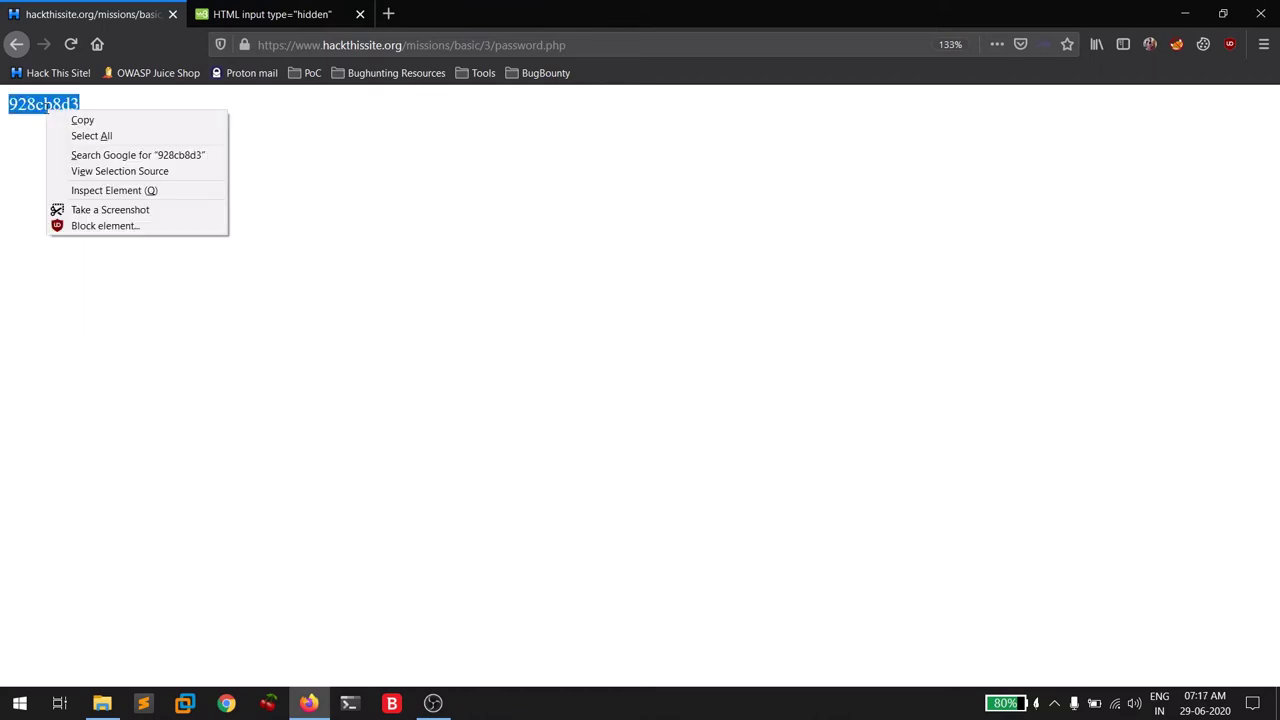
{"action": "left_click", "coordinate": [70, 118]}
{"action": "left_click", "coordinate": [379, 183]}
{"action": "left_click", "coordinate": [16, 44]}
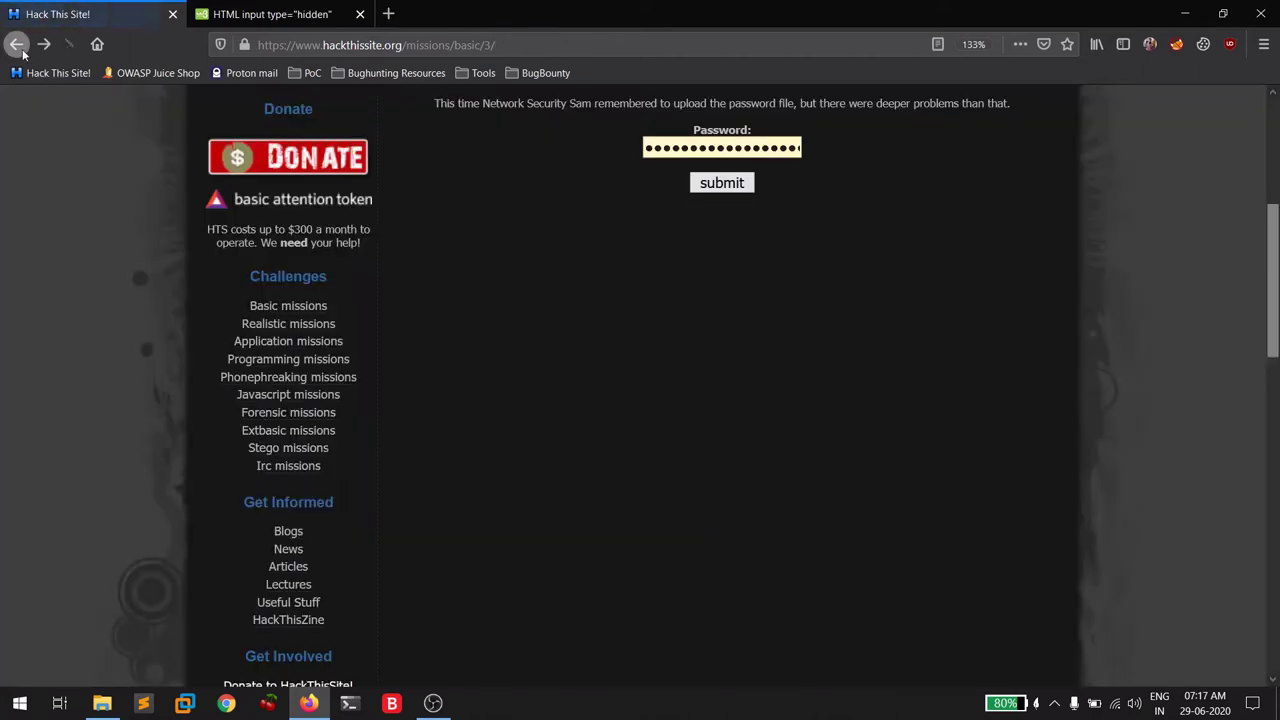
Paste the copied password into the Level 3 field, submit it, and decline saving it.
{"action": "scroll", "coordinate": [757, 256], "scroll_direction": "up", "scroll_amount": 2}
{"action": "double_click", "coordinate": [684, 390]}
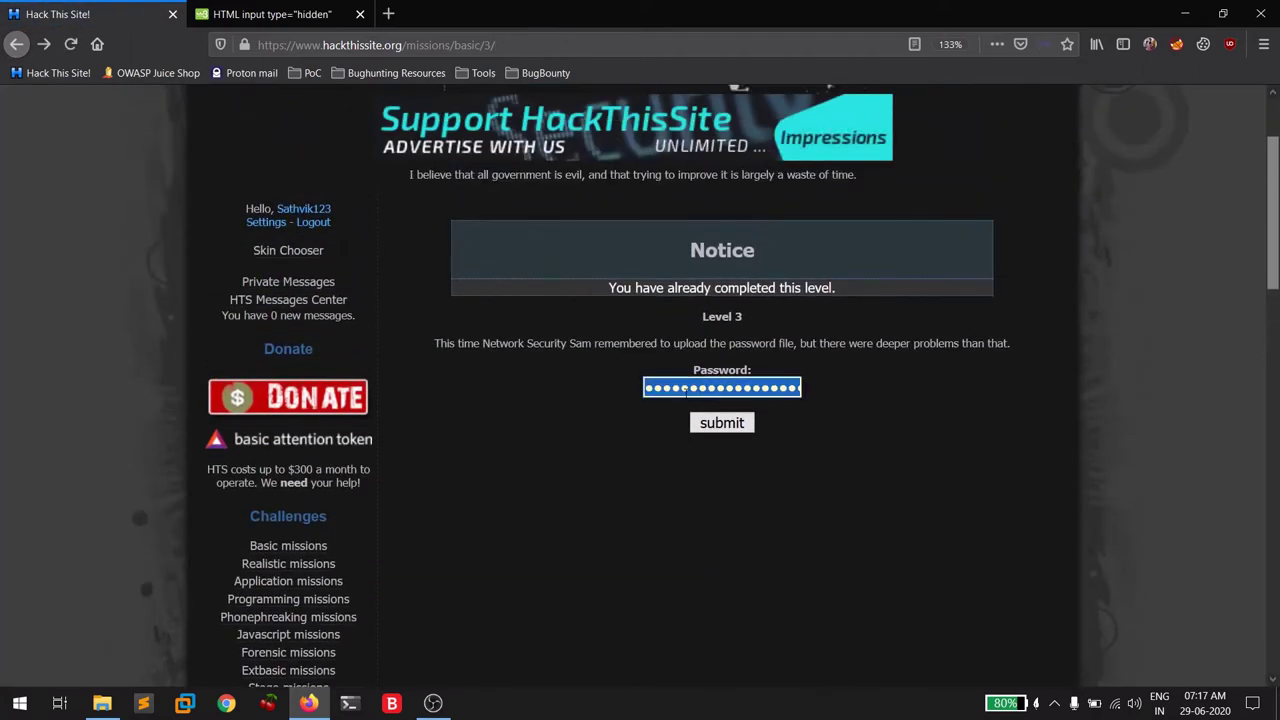
{"action": "key", "text": "ctrl+v"}
{"action": "left_click", "coordinate": [710, 425]}
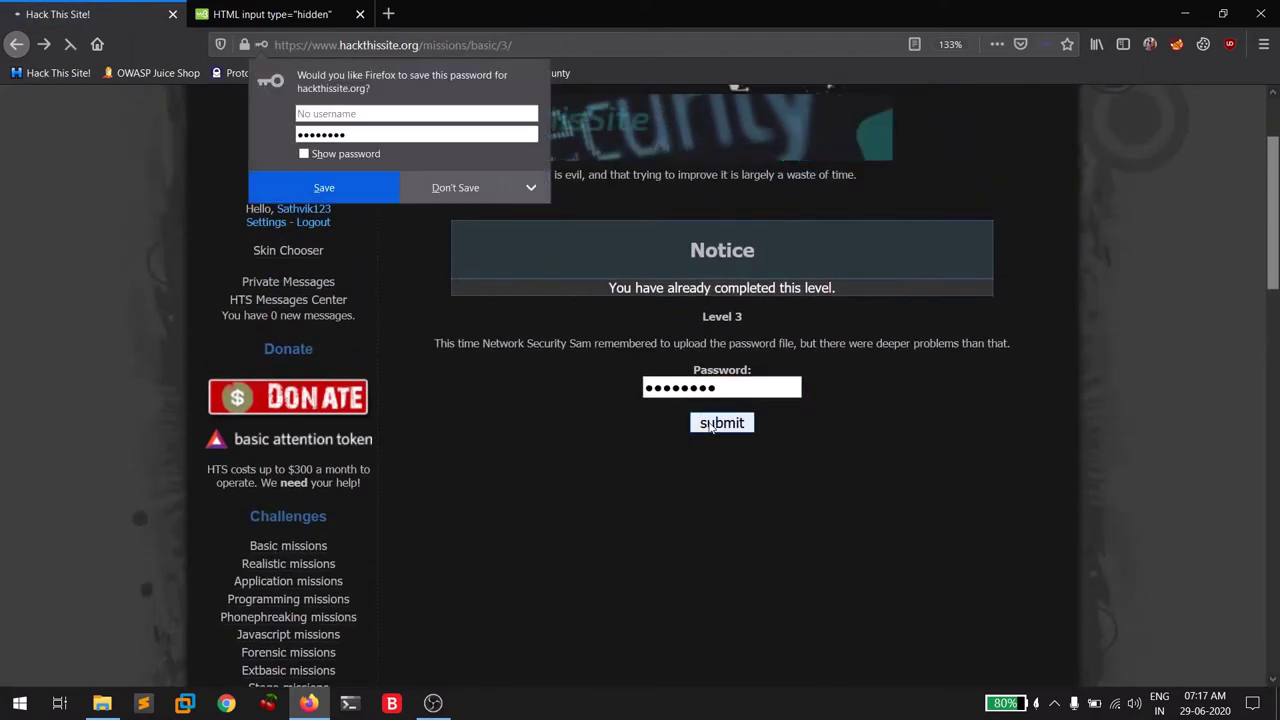
{"action": "left_click", "coordinate": [489, 190]}
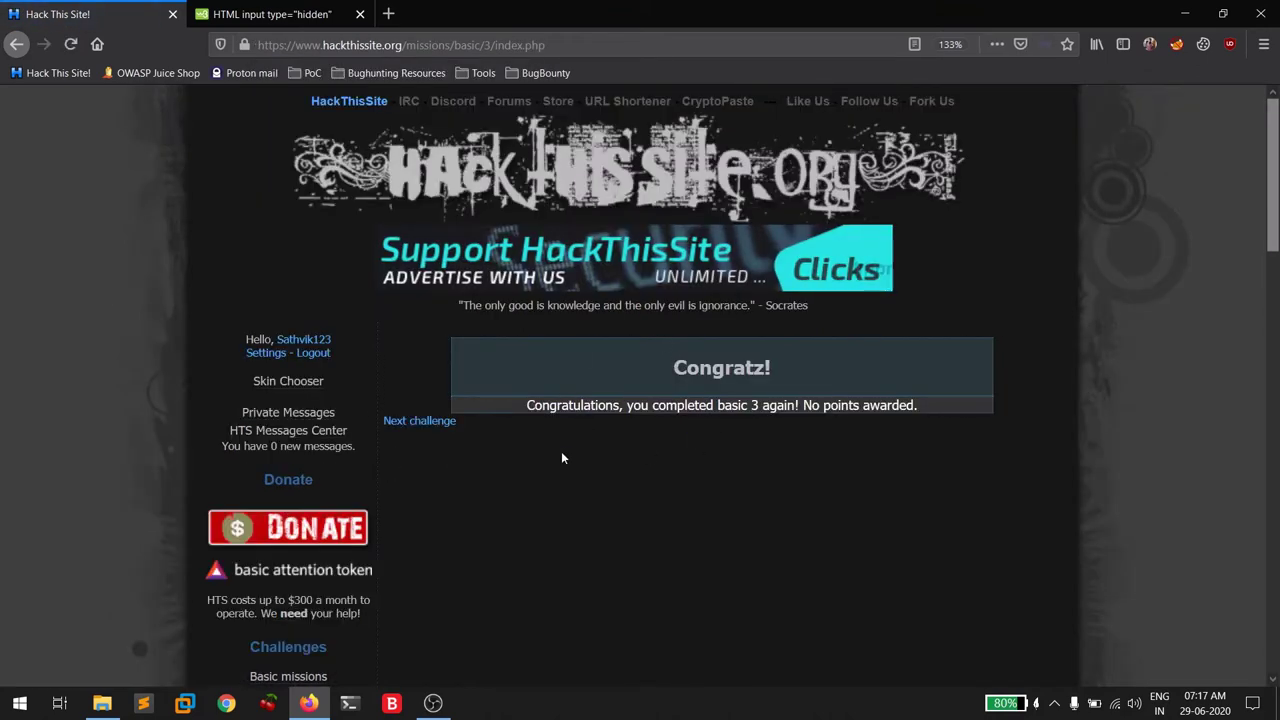
Open the basic missions list and look over Basic 1's HTML requirement.
{"action": "scroll", "coordinate": [328, 298], "scroll_direction": "down", "scroll_amount": 3}
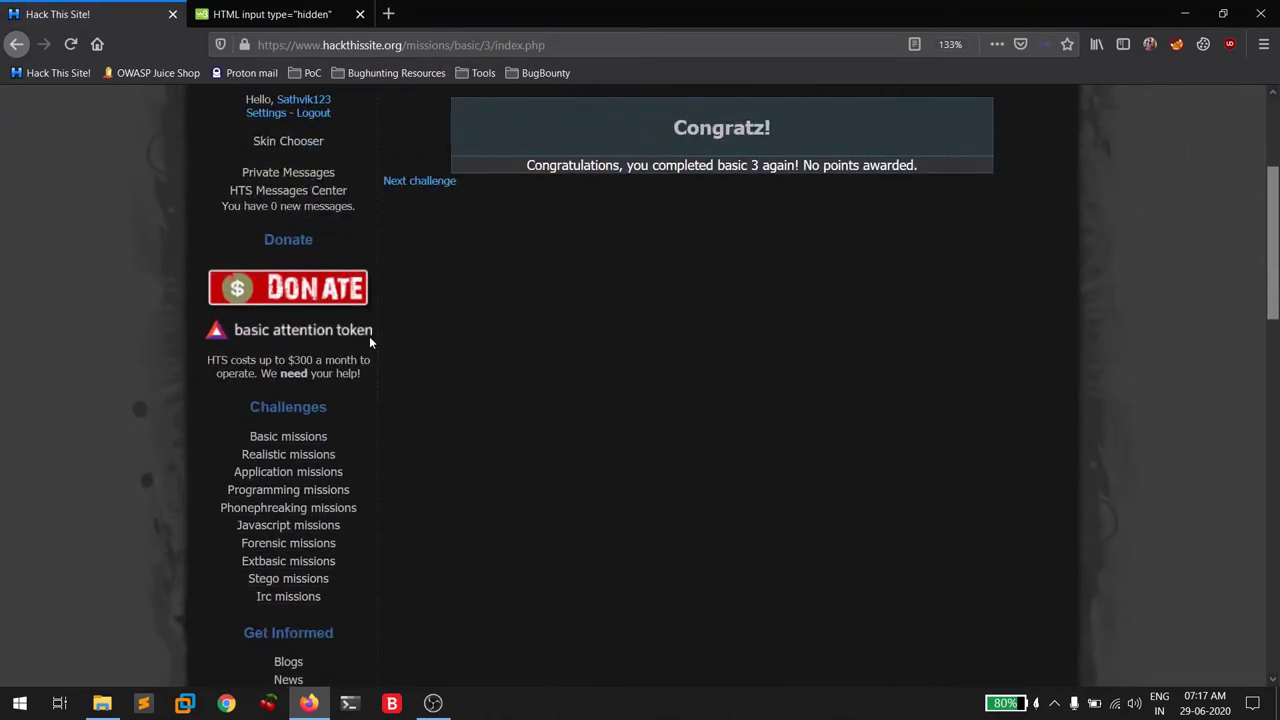
{"action": "scroll", "coordinate": [300, 335], "scroll_direction": "down", "scroll_amount": 2}
{"action": "left_click", "coordinate": [288, 318]}
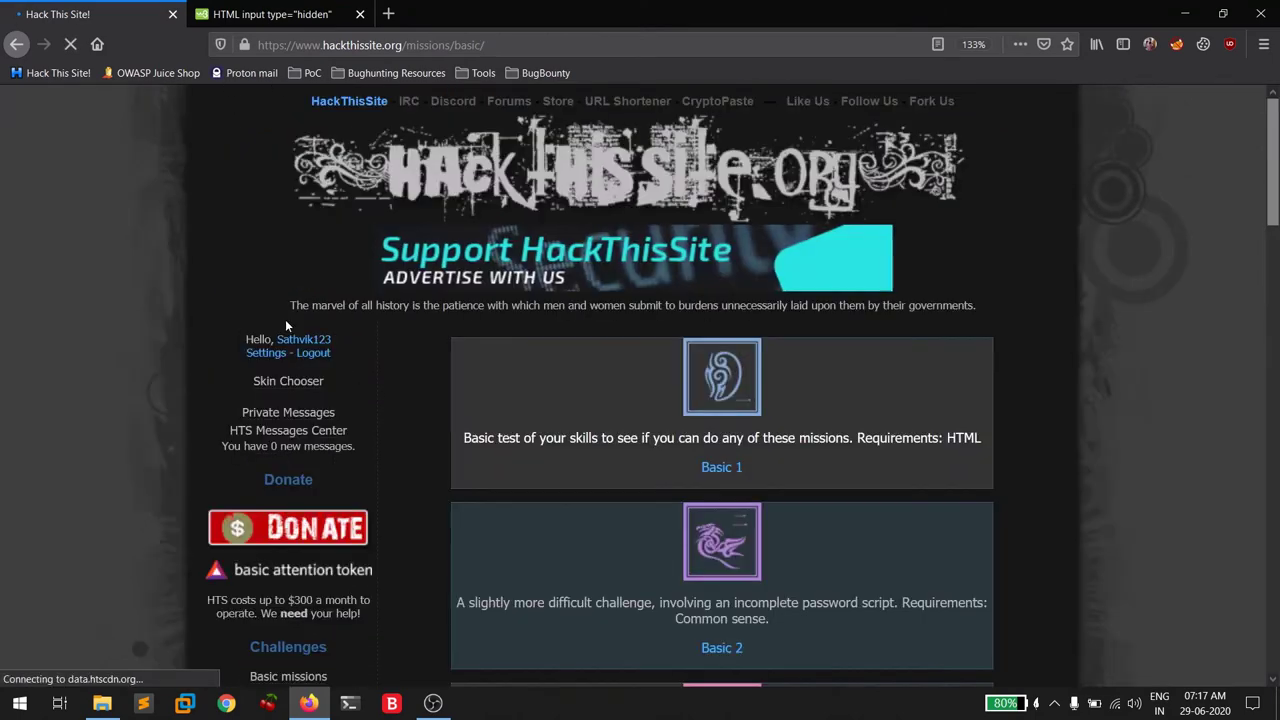
{"action": "scroll", "coordinate": [1006, 317], "scroll_direction": "down", "scroll_amount": 2}
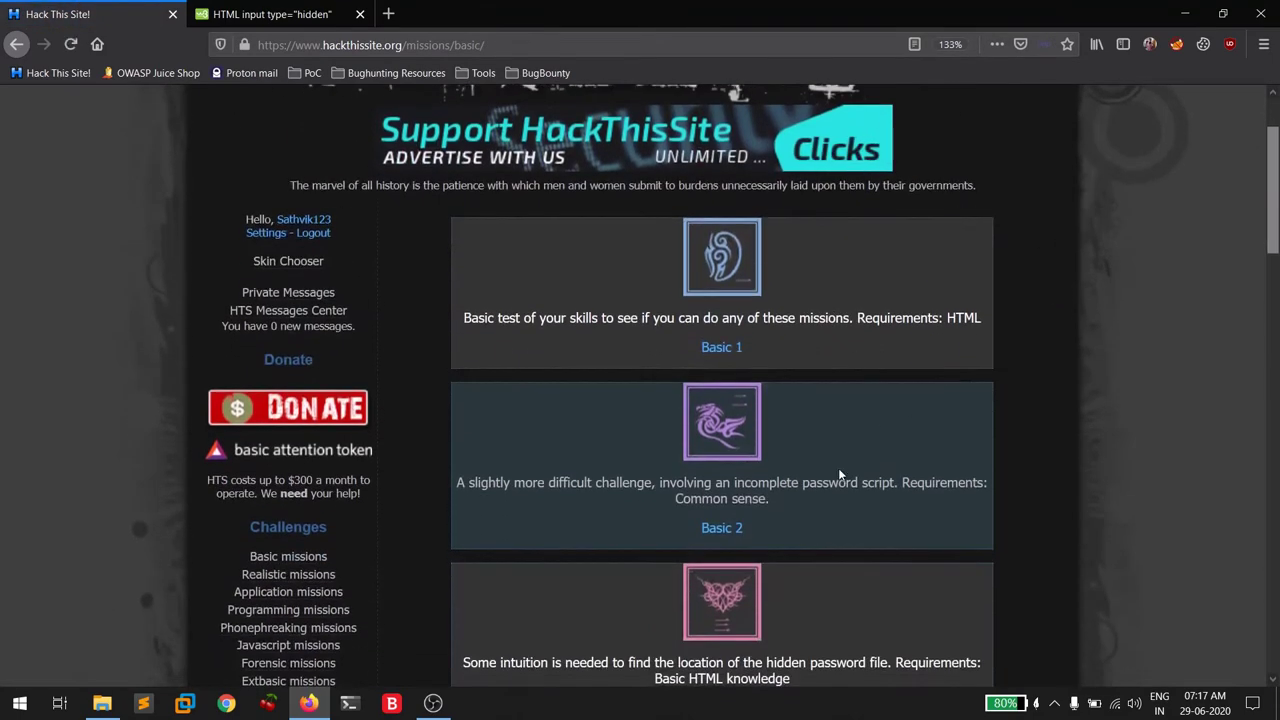
{"action": "scroll", "coordinate": [848, 450], "scroll_direction": "down", "scroll_amount": 3}
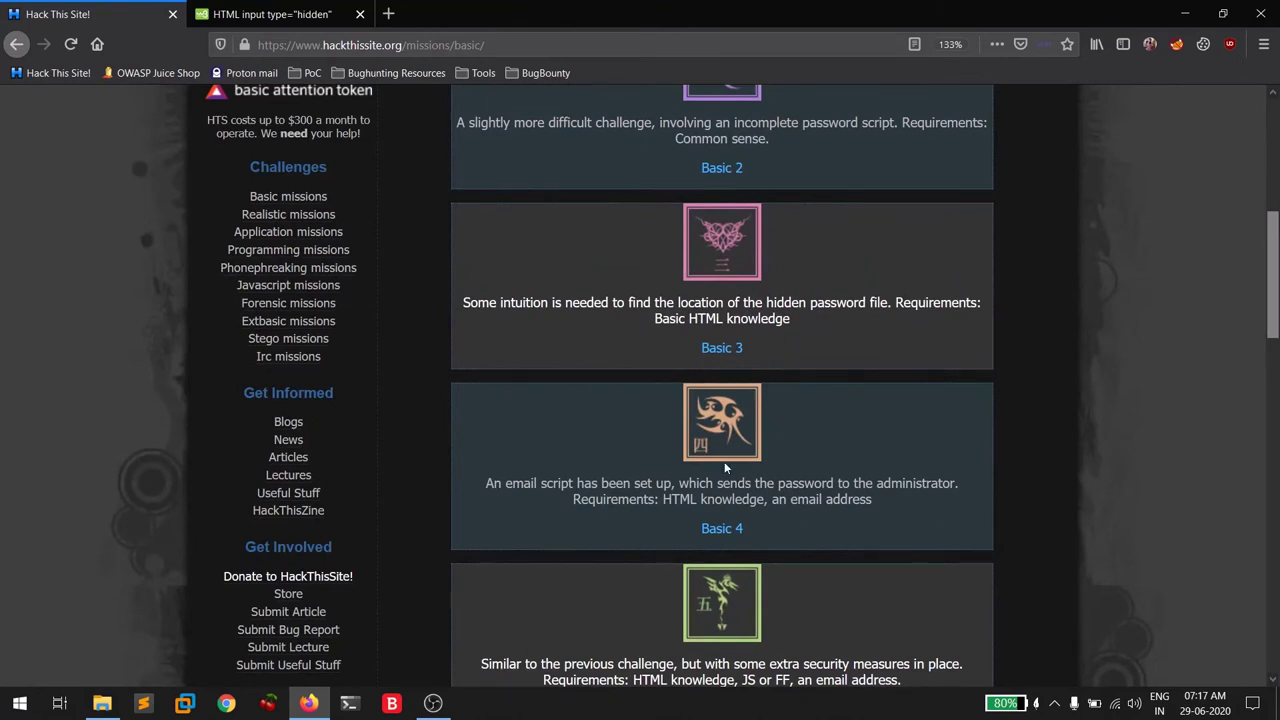
{"action": "scroll", "coordinate": [724, 461], "scroll_direction": "up", "scroll_amount": 5}
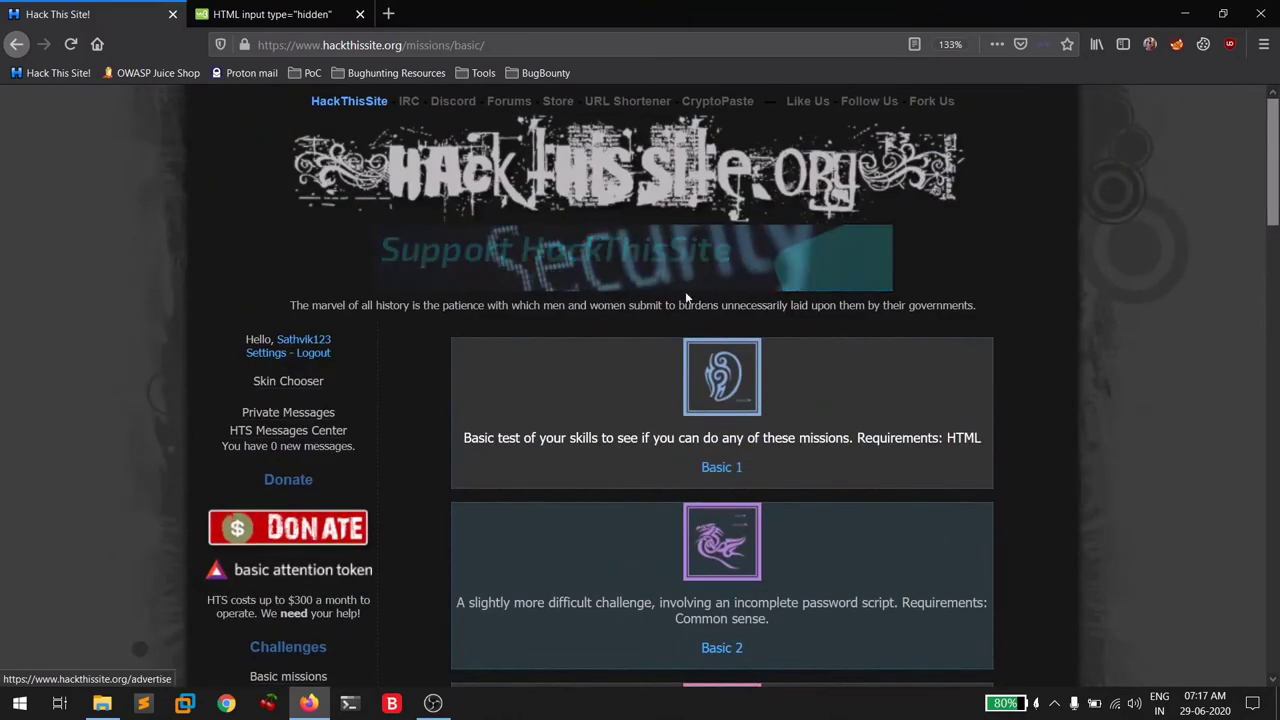
{"action": "scroll", "coordinate": [453, 317], "scroll_direction": "down", "scroll_amount": 2}
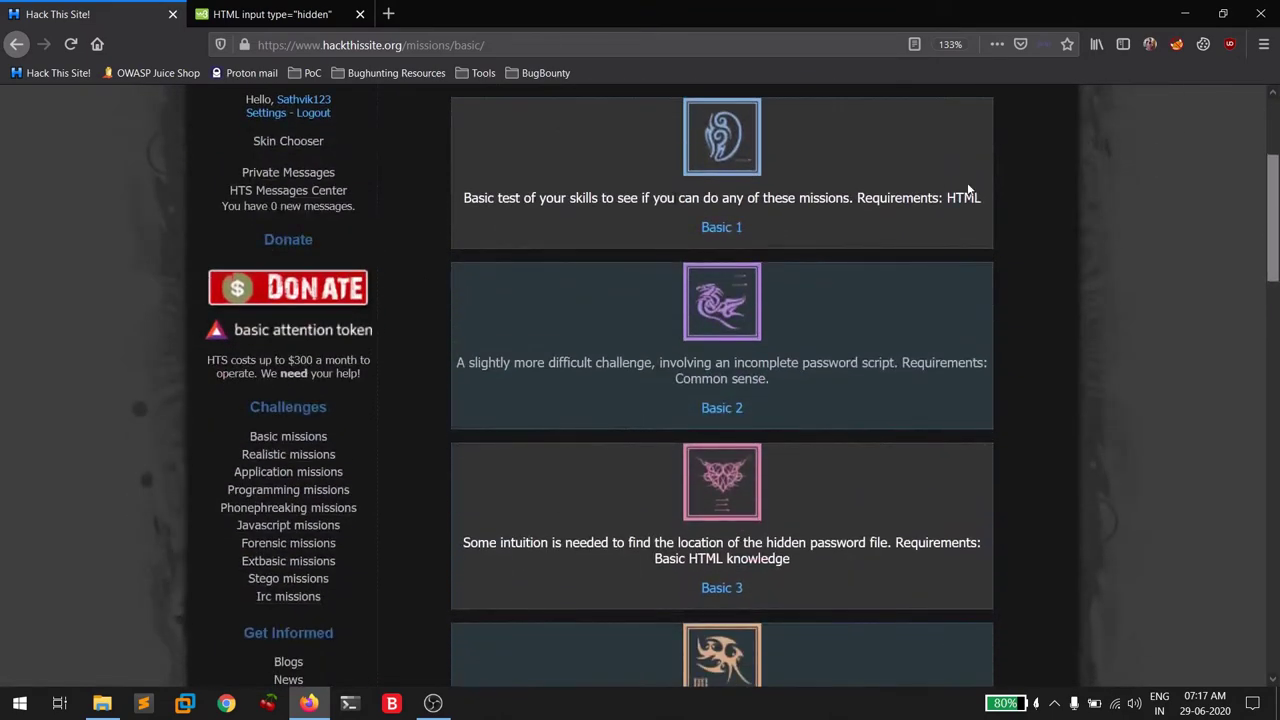
{"action": "left_click_drag", "start_coordinate": [947, 198], "coordinate": [975, 198]}
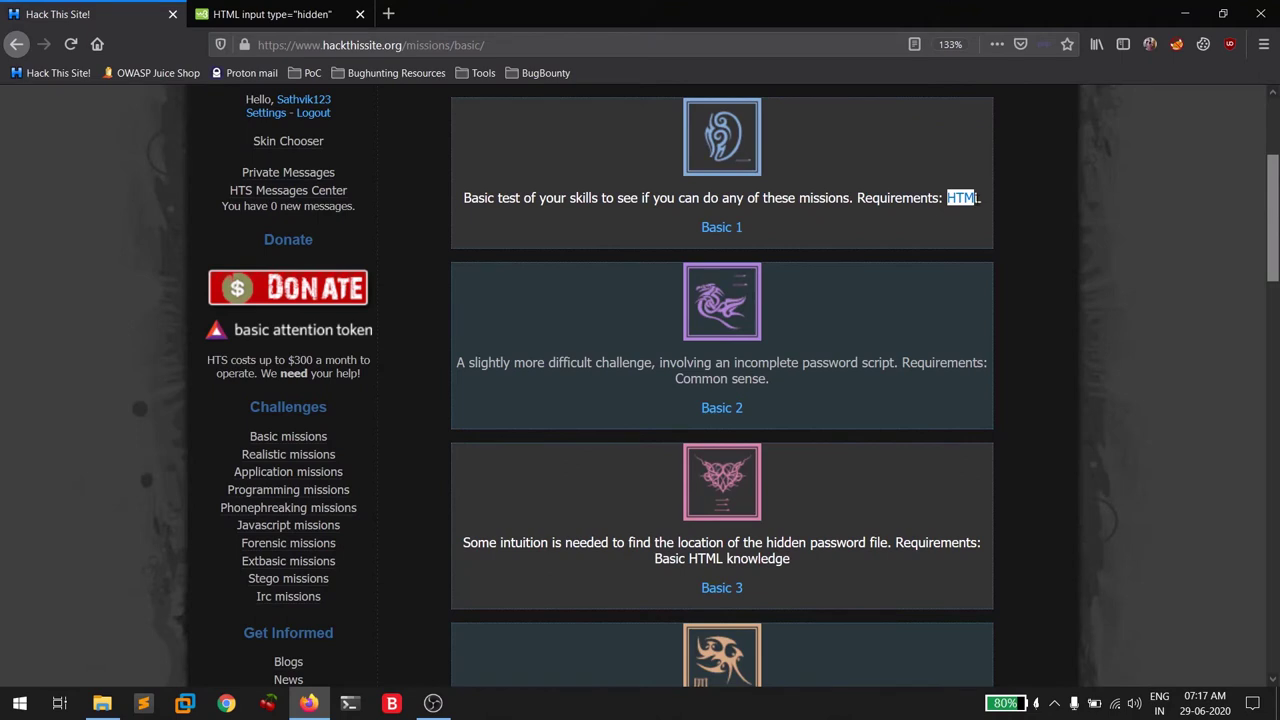
{"action": "left_click", "coordinate": [1089, 214]}
Read the Basic 4 requirements and open the Basic 4 mission.
{"action": "scroll", "coordinate": [968, 350], "scroll_direction": "down", "scroll_amount": 2}
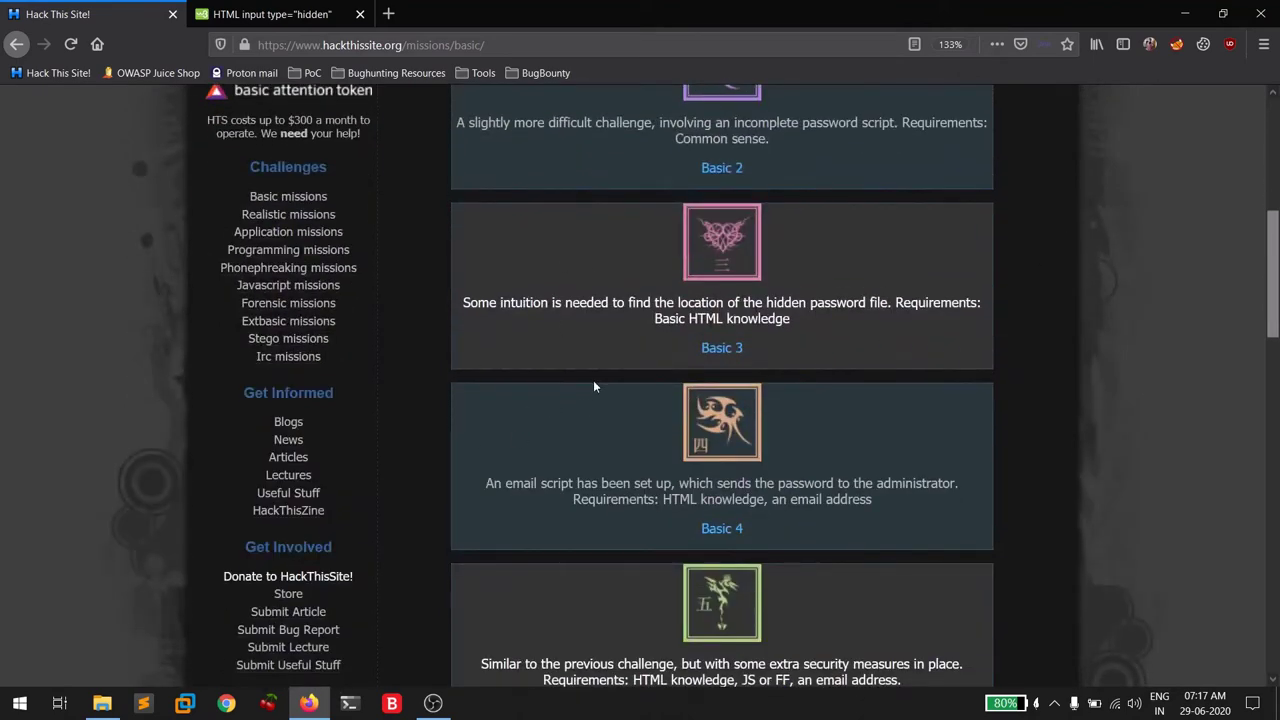
{"action": "scroll", "coordinate": [798, 416], "scroll_direction": "down", "scroll_amount": 1}
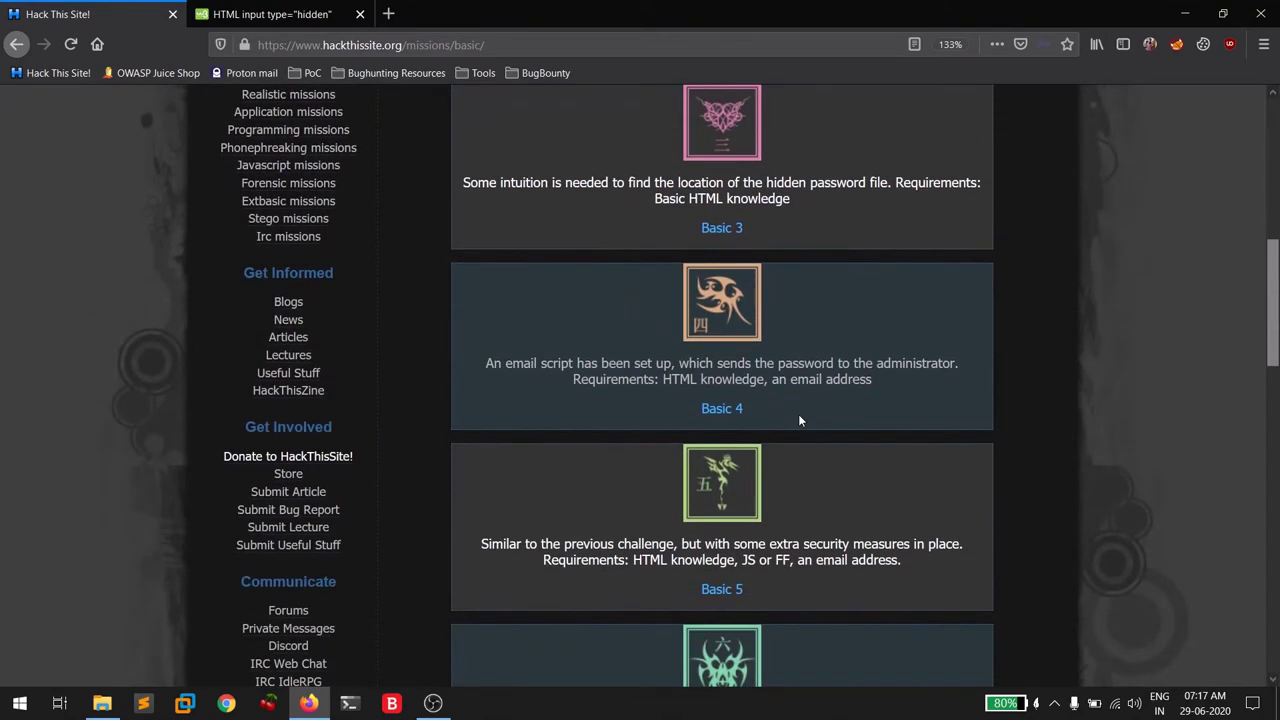
{"action": "scroll", "coordinate": [798, 420], "scroll_direction": "up", "scroll_amount": 1}
{"action": "scroll", "coordinate": [763, 392], "scroll_direction": "down", "scroll_amount": 1}
{"action": "left_click_drag", "start_coordinate": [663, 380], "coordinate": [890, 386]}
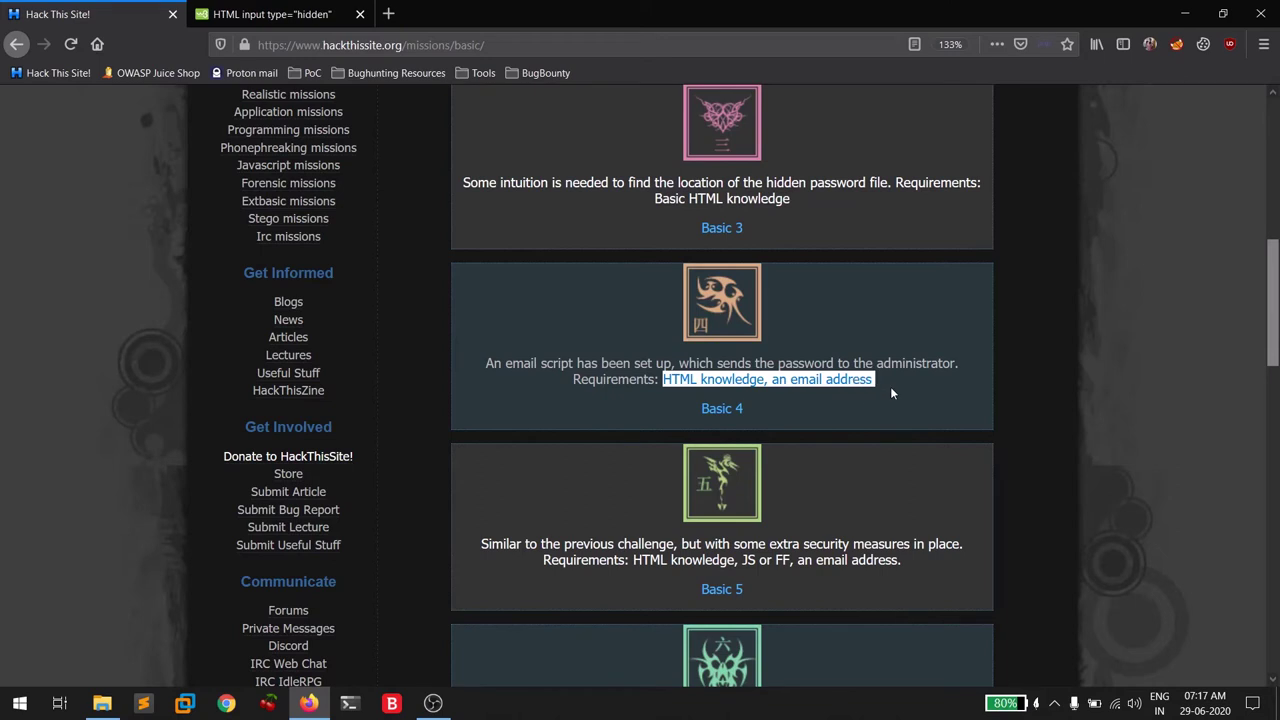
{"action": "left_click", "coordinate": [890, 386]}
{"action": "left_click", "coordinate": [724, 410]}
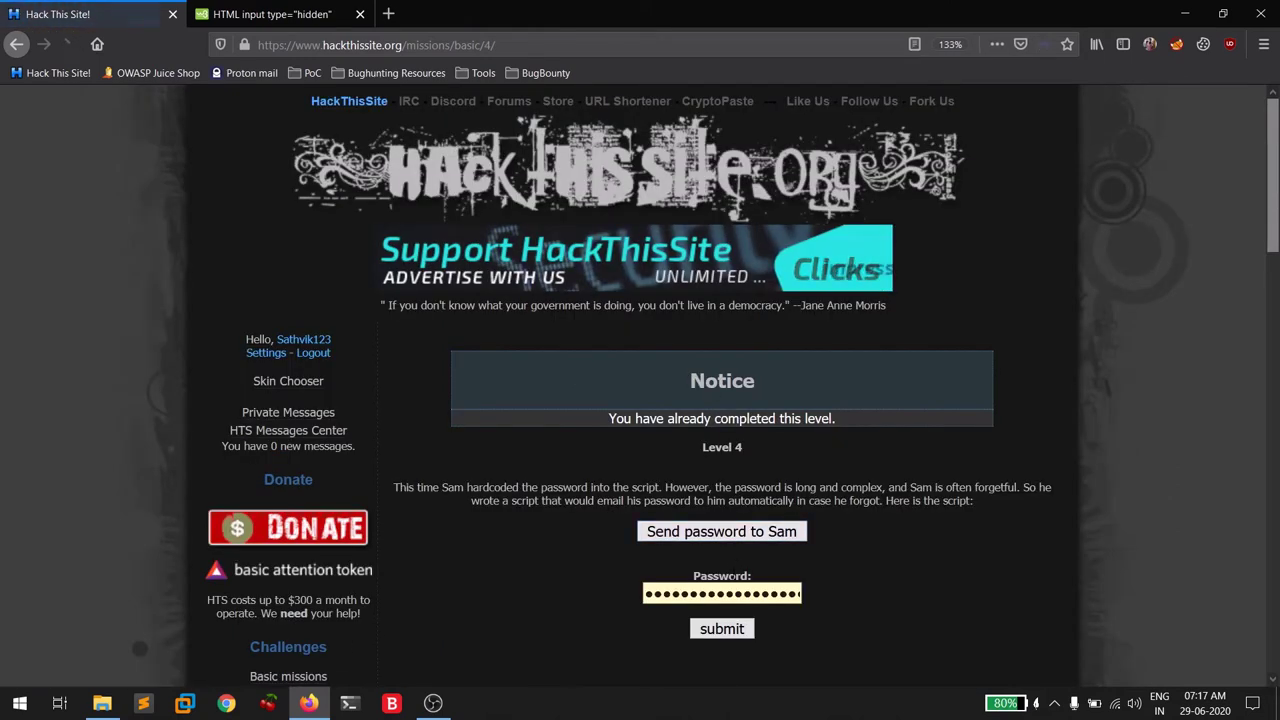
Delete the prefilled password on Basic 4 and bring up the context menu on the Send password to Sam form.
{"action": "double_click", "coordinate": [735, 592]}
{"action": "key", "text": "BackSpace"}
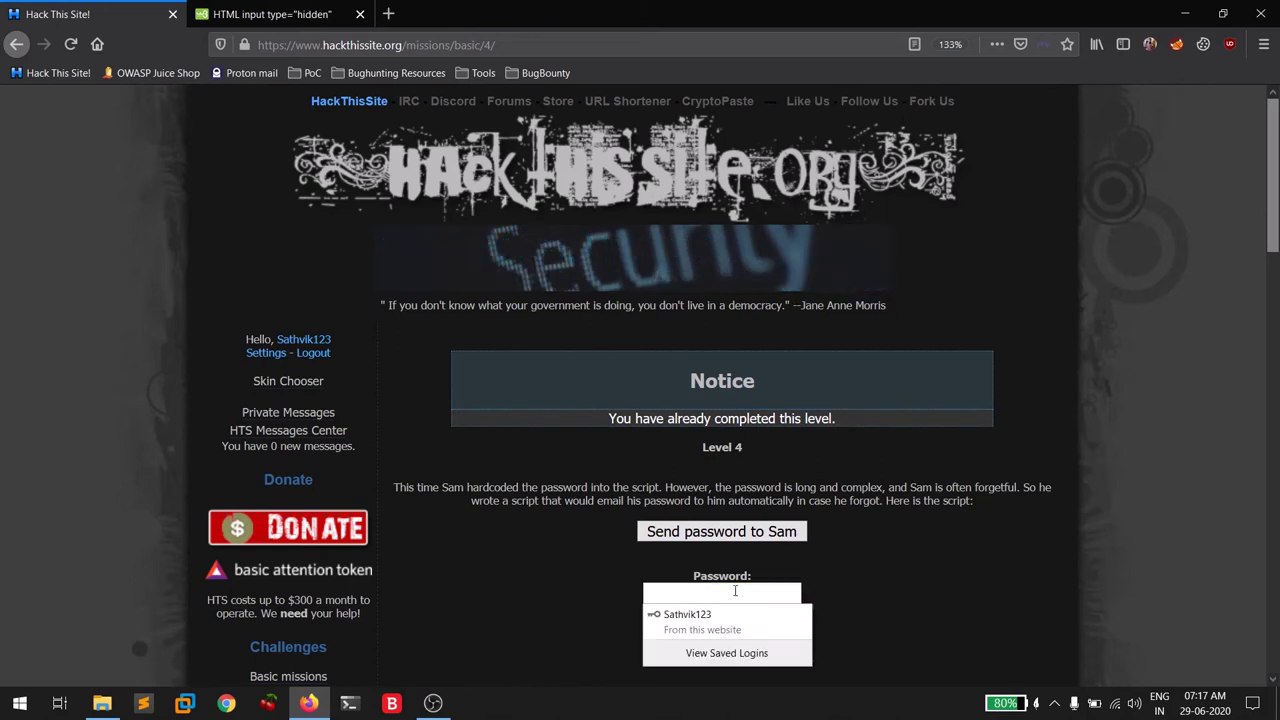
{"action": "left_click", "coordinate": [1097, 614]}
{"action": "scroll", "coordinate": [986, 557], "scroll_direction": "down", "scroll_amount": 1}
{"action": "scroll", "coordinate": [986, 557], "scroll_direction": "down", "scroll_amount": 1}
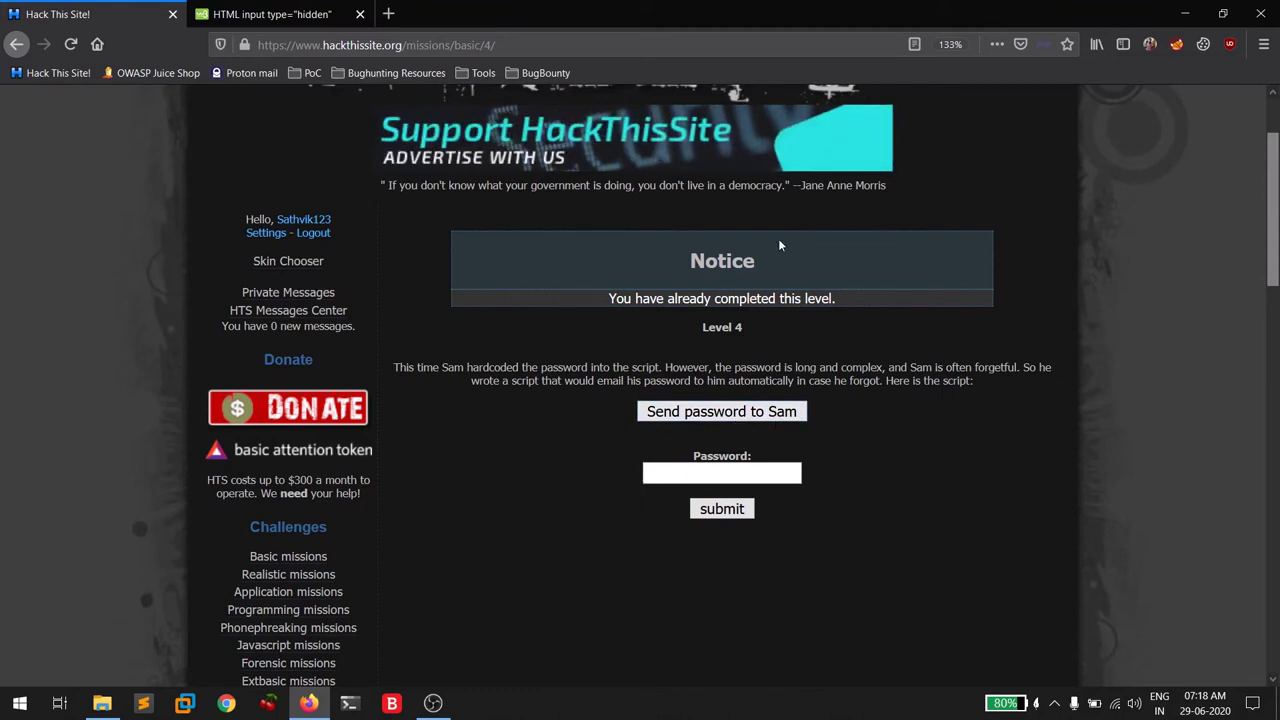
{"action": "right_click", "coordinate": [773, 409]}
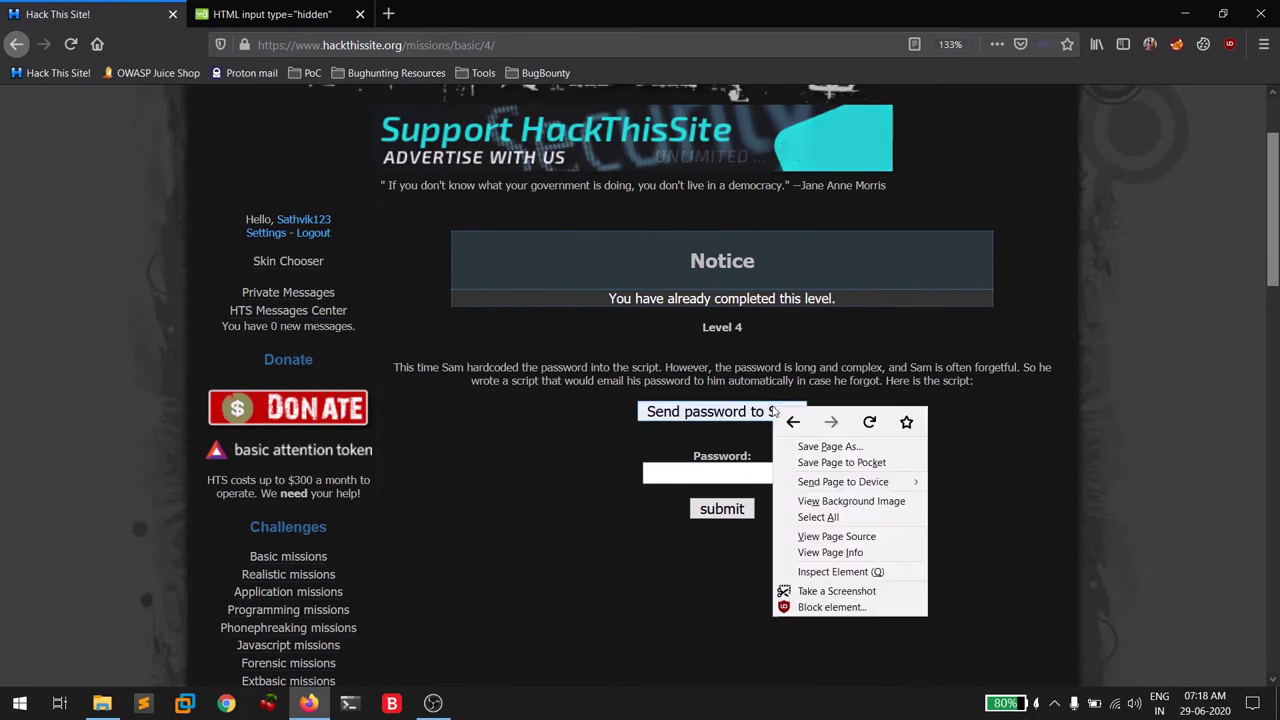
Inspect the send-password form and start editing the hidden 'to' field's email value.
{"action": "left_click", "coordinate": [830, 572]}
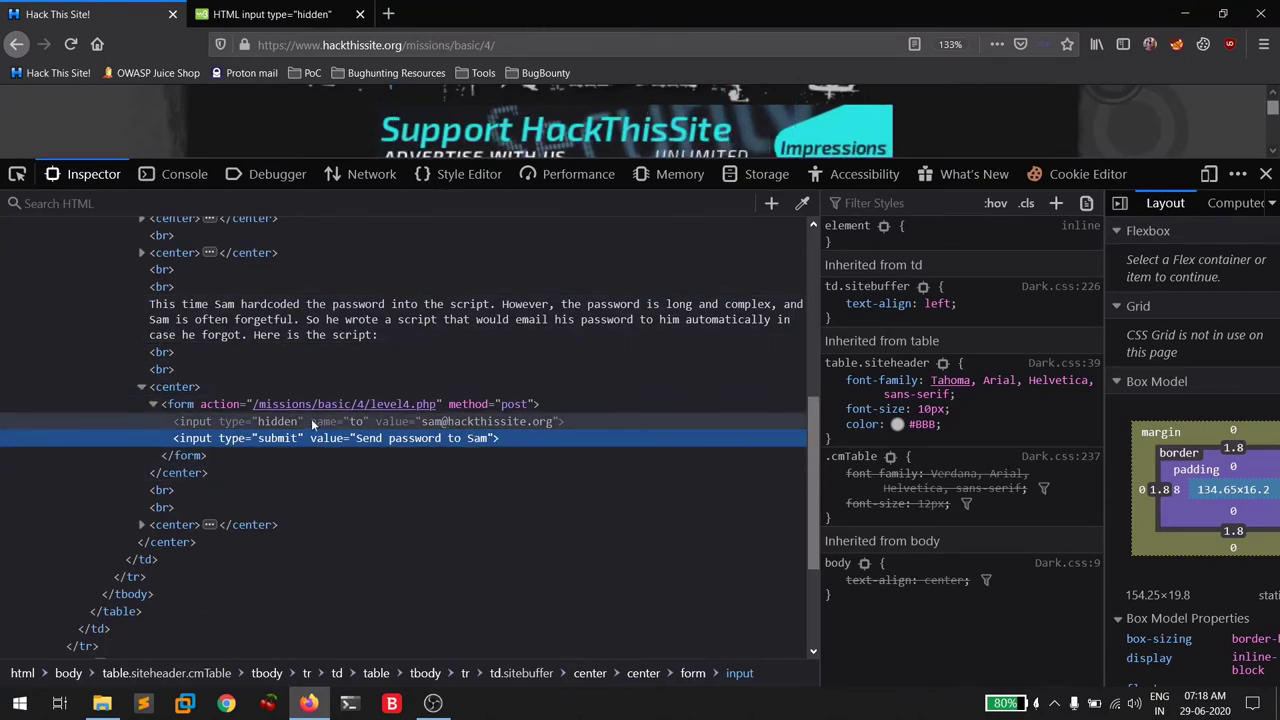
{"action": "double_click", "coordinate": [447, 421]}
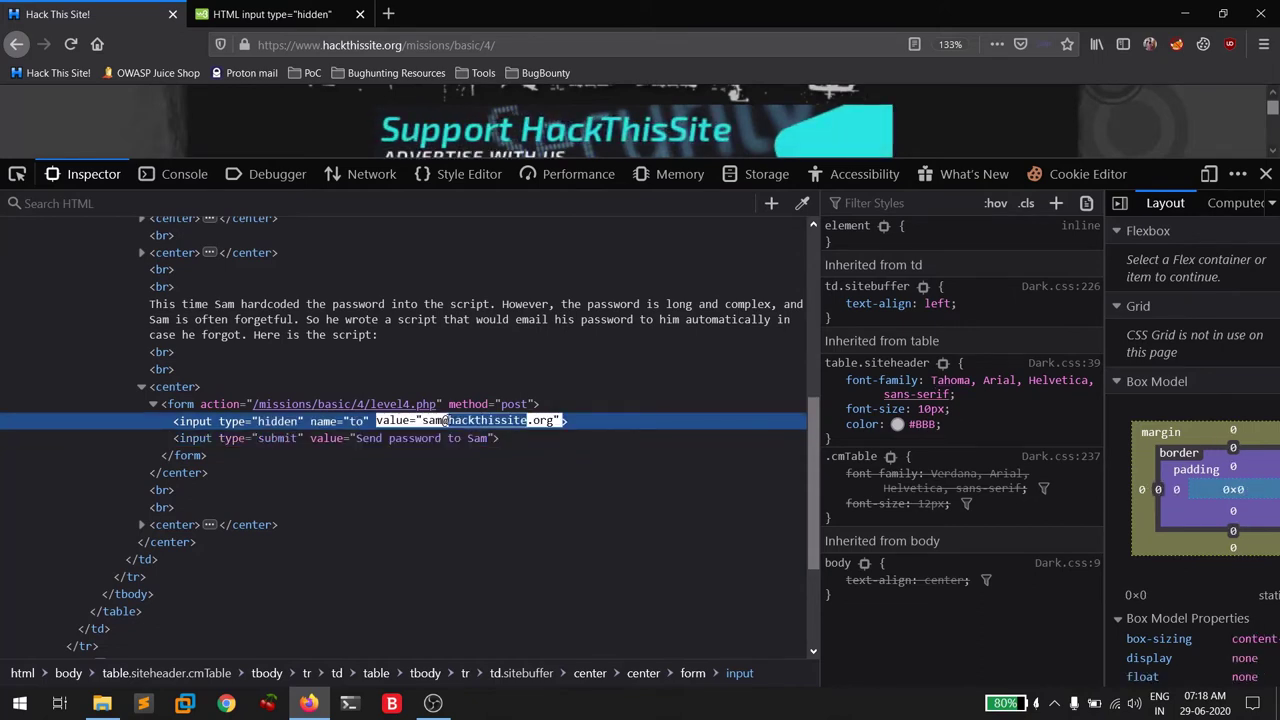
{"action": "key", "text": "Return"}
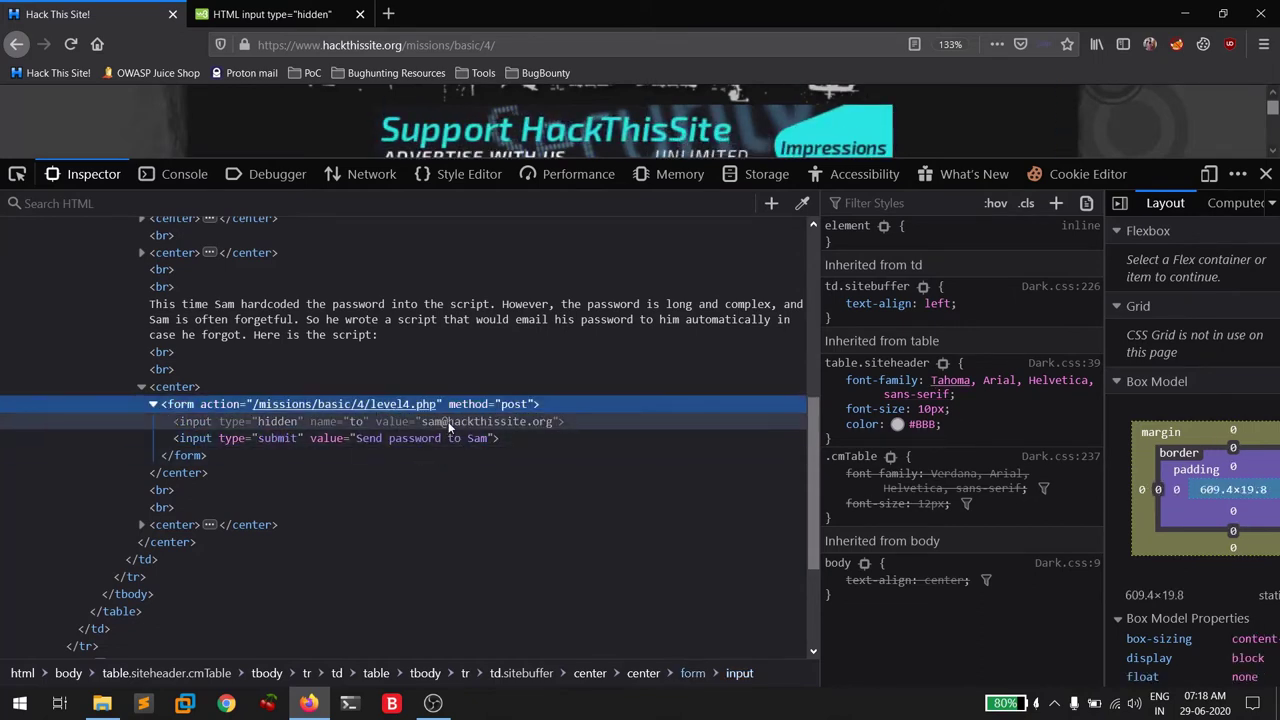
{"action": "double_click", "coordinate": [520, 421]}
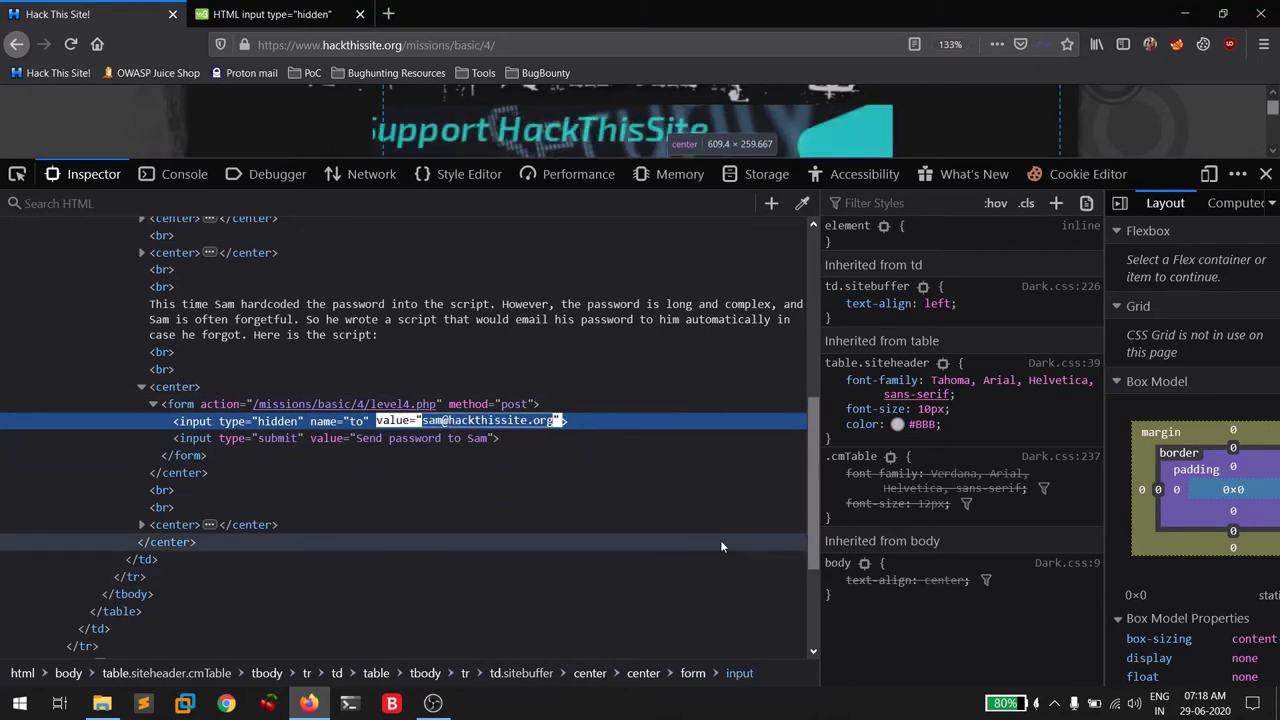
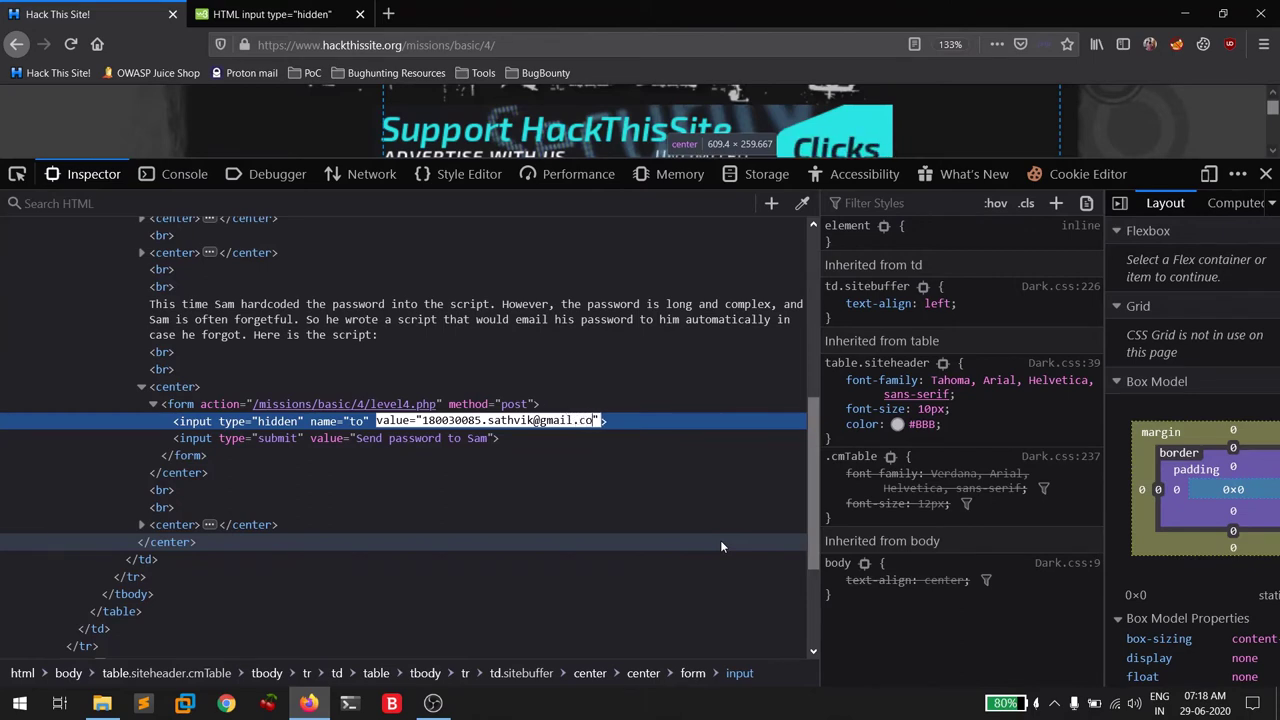
Commit your own email address as the hidden 'to' value, then replace the reference tab with a blank tab.
{"action": "key", "text": "Return"}
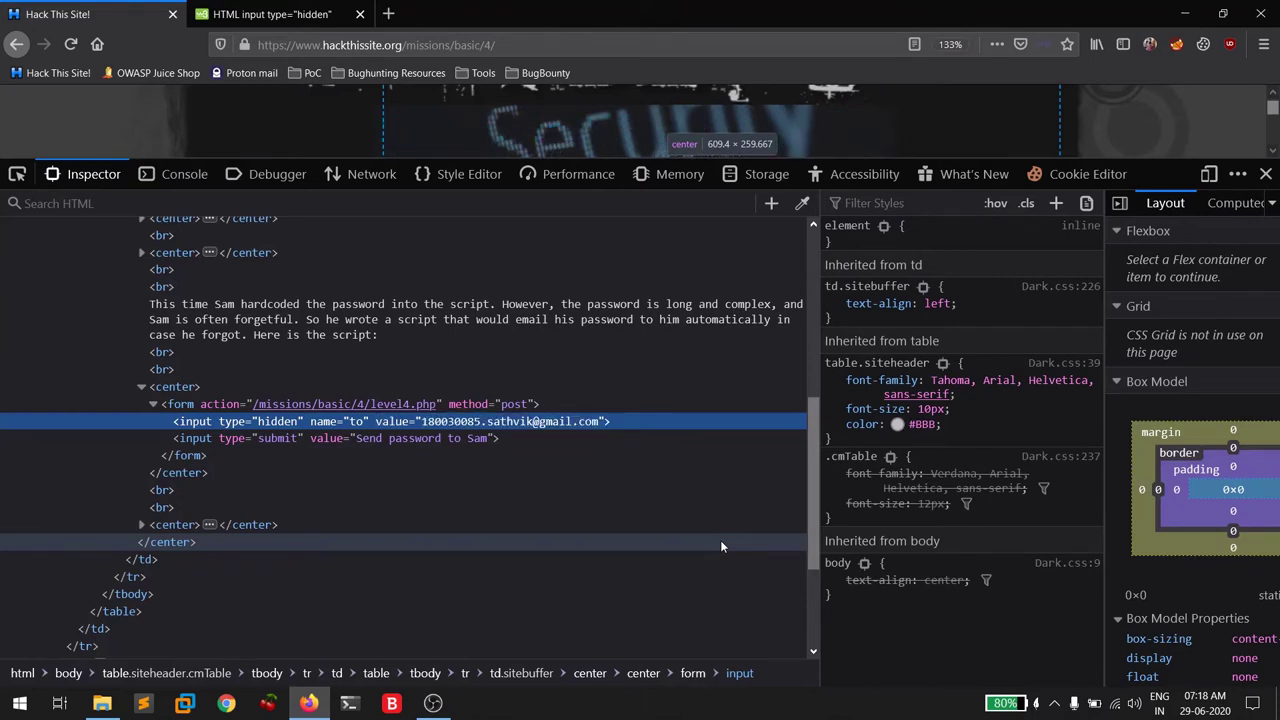
{"action": "left_click", "coordinate": [388, 14]}
{"action": "left_click", "coordinate": [360, 14]}
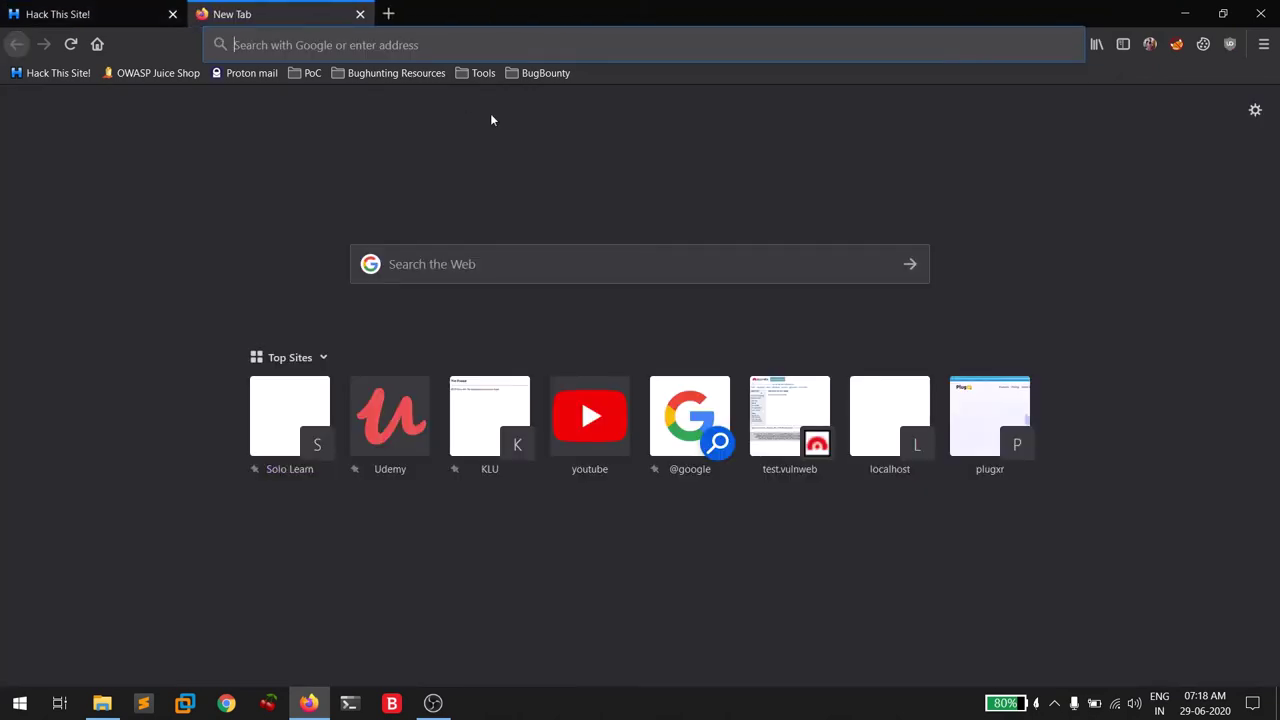
Open the Gmail inbox from the address bar's 'gmail' suggestion.
{"action": "type", "text": "gmi"}
{"action": "key", "text": "Return"}
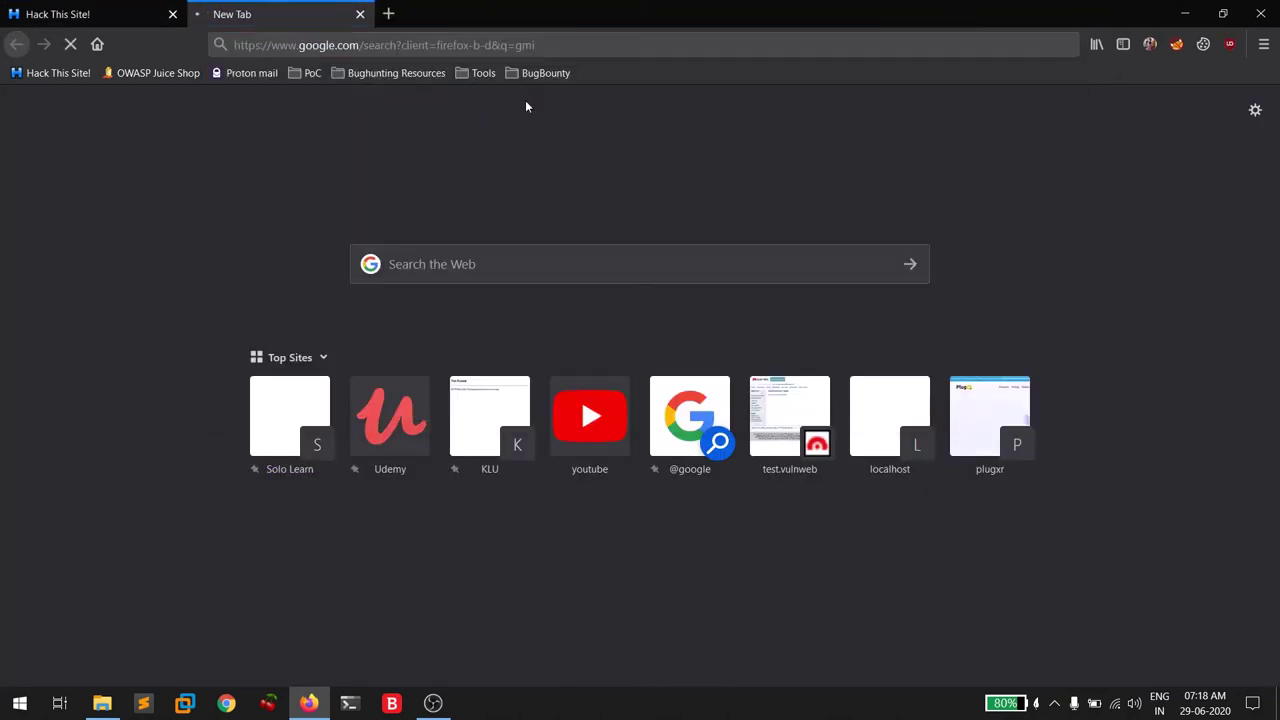
{"action": "left_click", "coordinate": [530, 45]}
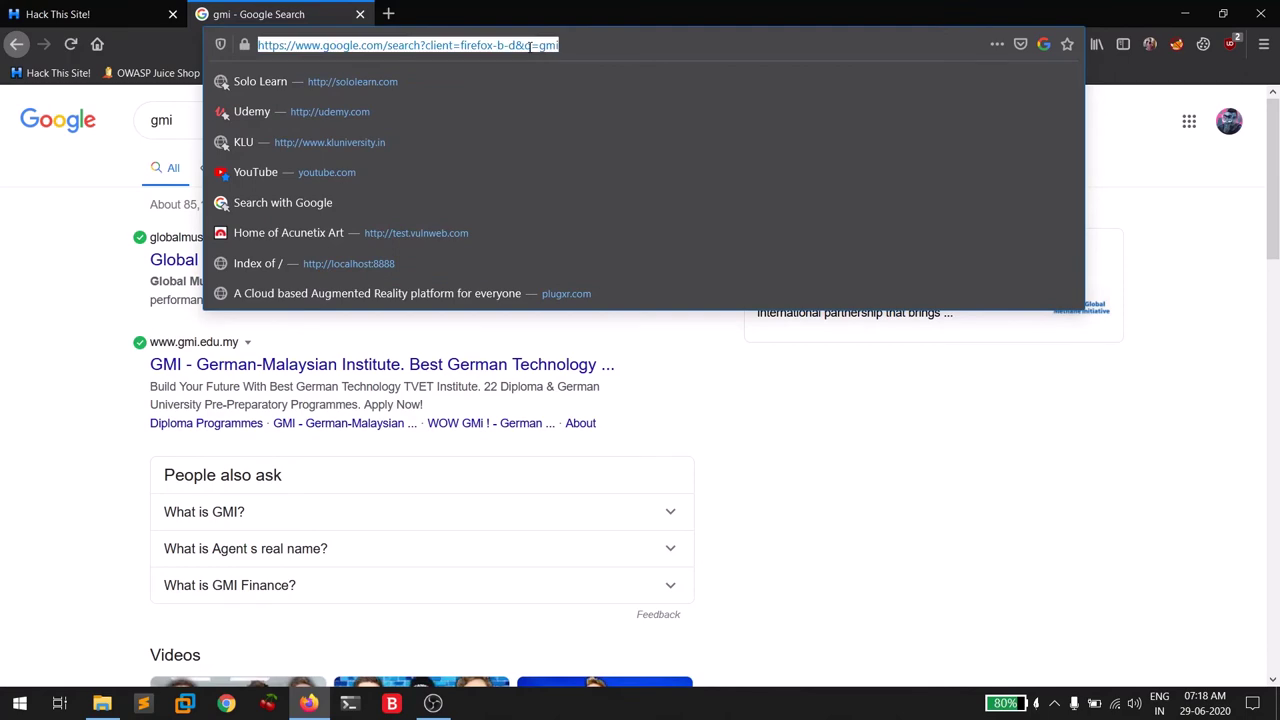
{"action": "type", "text": "gmail"}
{"action": "key", "text": "Down"}
{"action": "key", "text": "Down"}
{"action": "key", "text": "Down"}
{"action": "key", "text": "Down"}
{"action": "key", "text": "Down"}
{"action": "key", "text": "Down"}
{"action": "key", "text": "Up"}
{"action": "key", "text": "Return"}
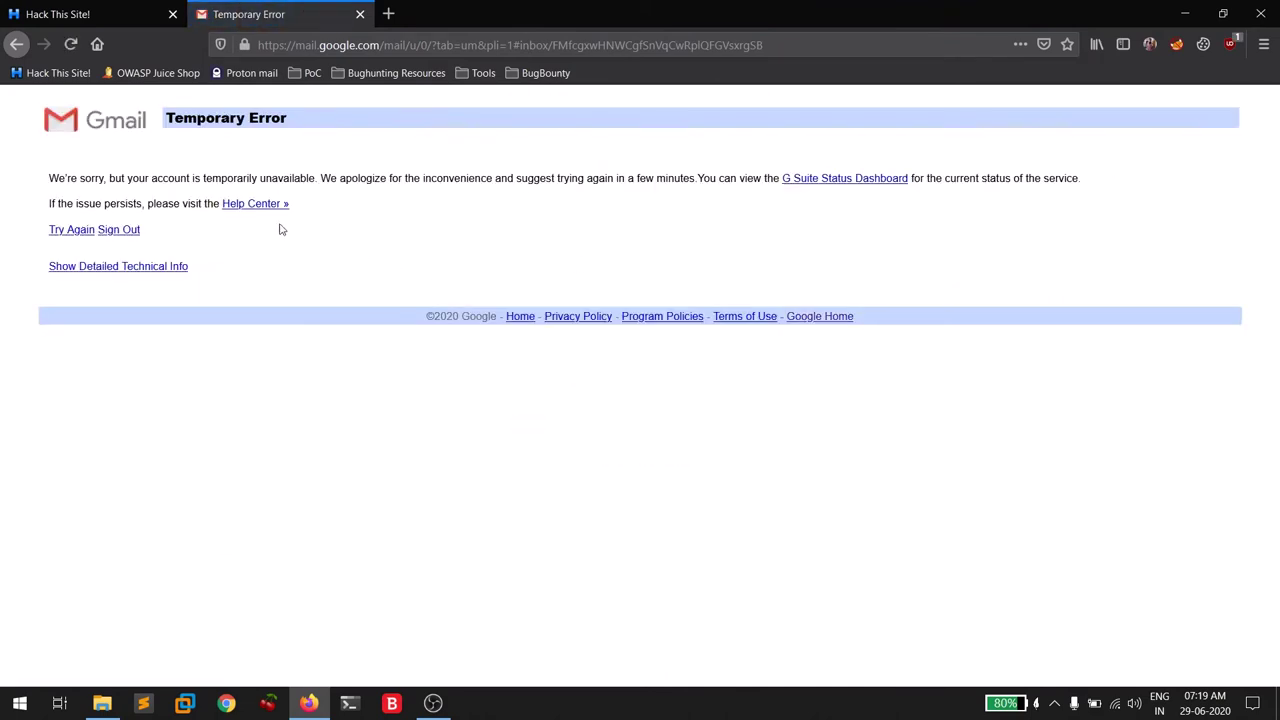
Reload the inbox, check your account's address in the Google accounts list, and close Gmail.
{"action": "left_click", "coordinate": [74, 231]}
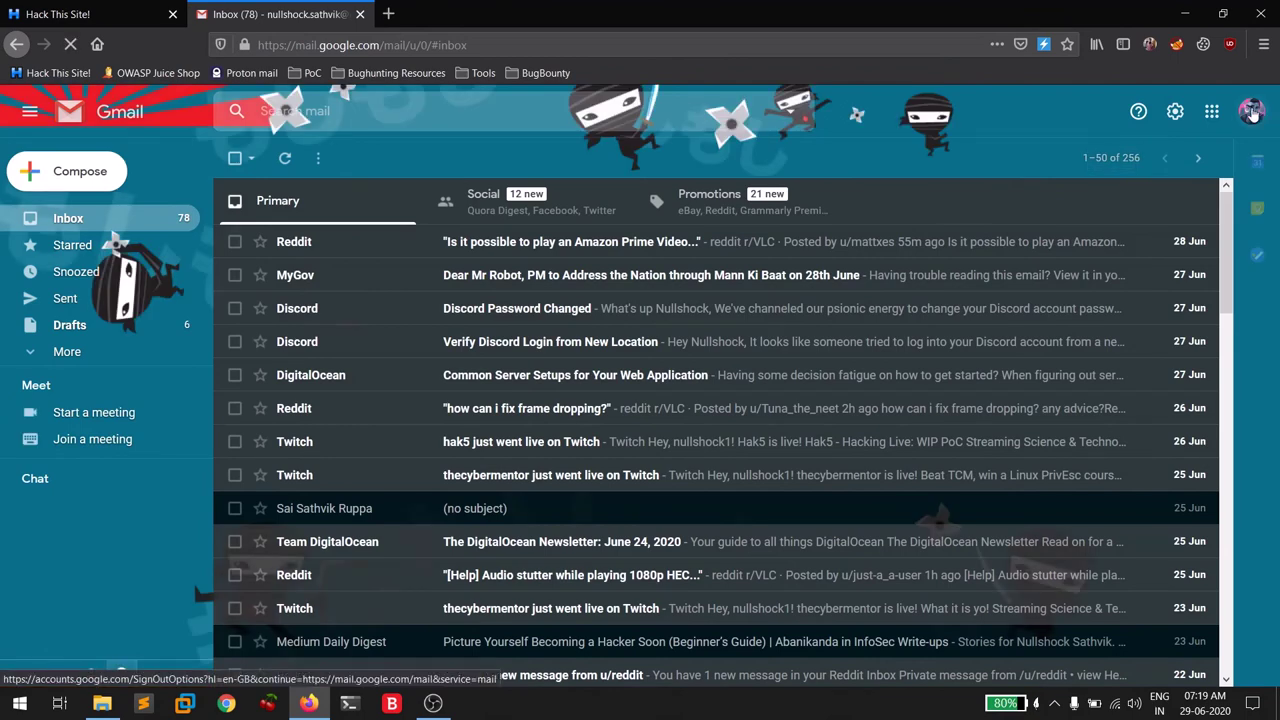
{"action": "left_click", "coordinate": [1252, 112]}
{"action": "left_click", "coordinate": [1092, 398]}
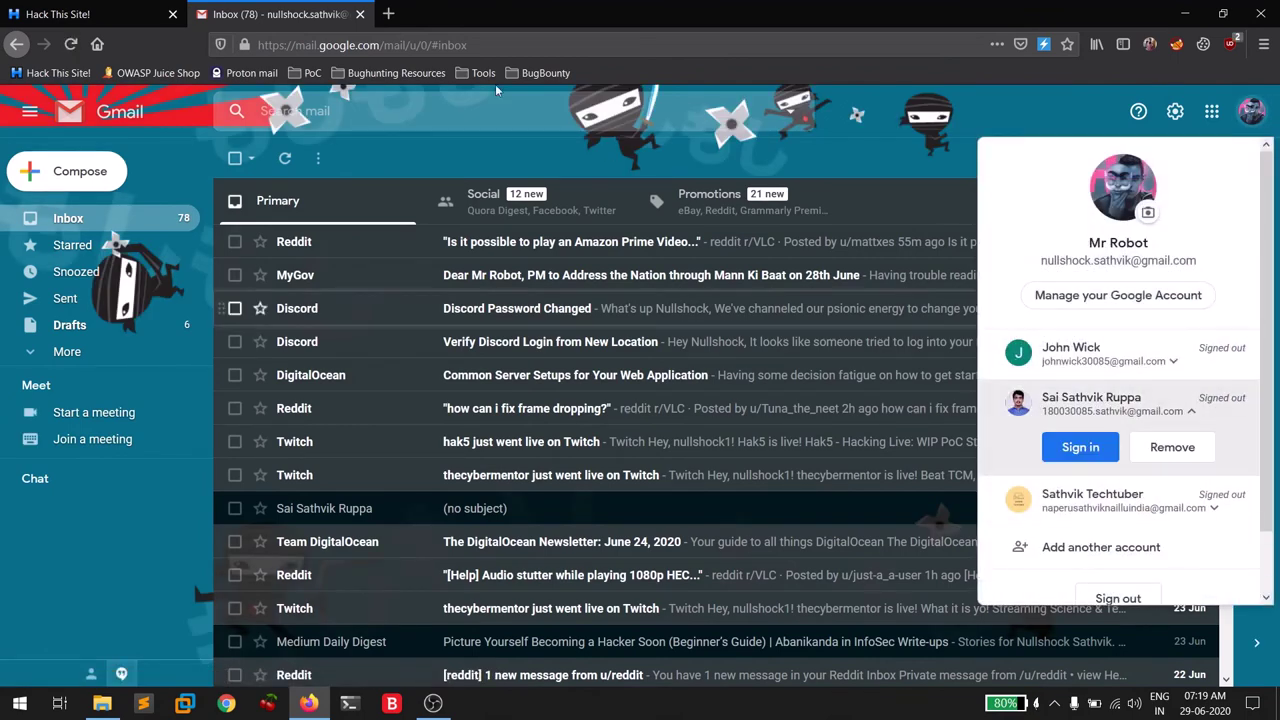
{"action": "left_click", "coordinate": [360, 14]}
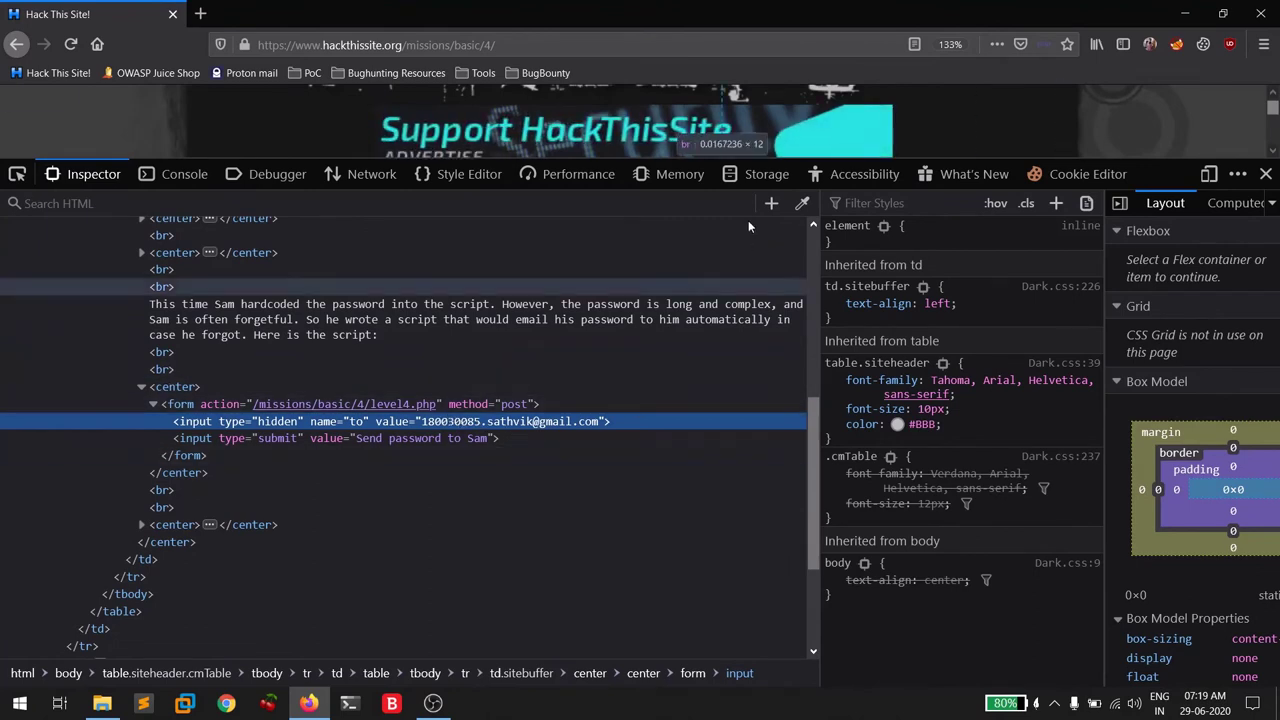
Scroll down the mission page and submit the form with 'Send password to Sam'.
{"action": "scroll", "coordinate": [772, 120], "scroll_direction": "down", "scroll_amount": 5}
{"action": "scroll", "coordinate": [772, 120], "scroll_direction": "down", "scroll_amount": 3}
{"action": "left_click", "coordinate": [752, 147]}
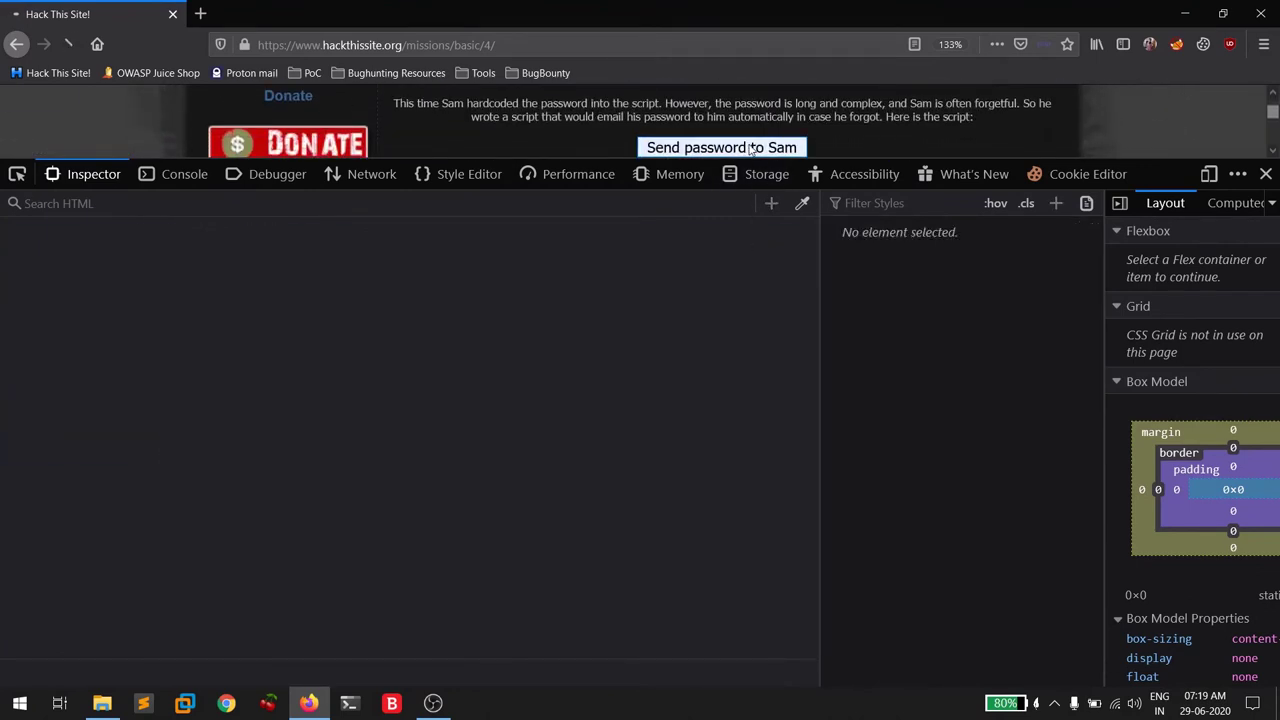
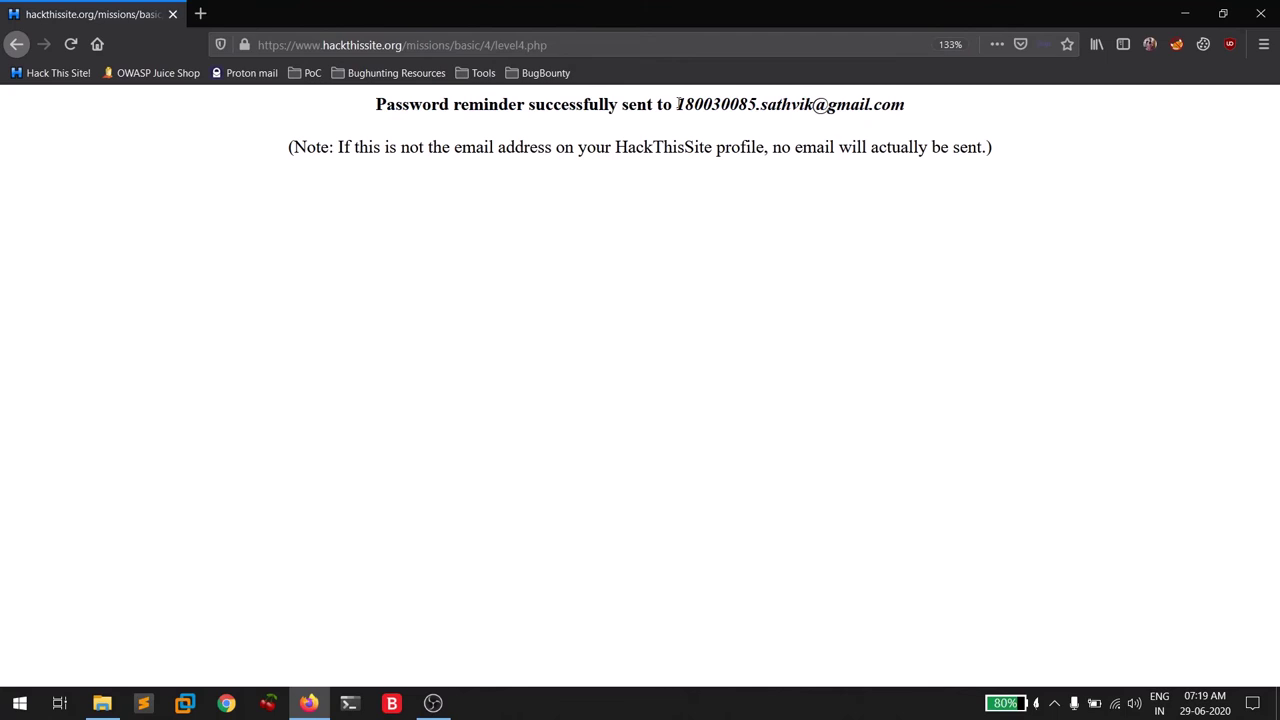
Highlight the email address the password reminder was sent to on the confirmation page.
{"action": "left_click_drag", "start_coordinate": [678, 104], "coordinate": [938, 113]}
{"action": "double_click", "coordinate": [888, 104]}
{"action": "left_click", "coordinate": [921, 103]}
{"action": "left_click_drag", "start_coordinate": [336, 150], "coordinate": [975, 171]}
{"action": "left_click_drag", "start_coordinate": [677, 104], "coordinate": [915, 101]}
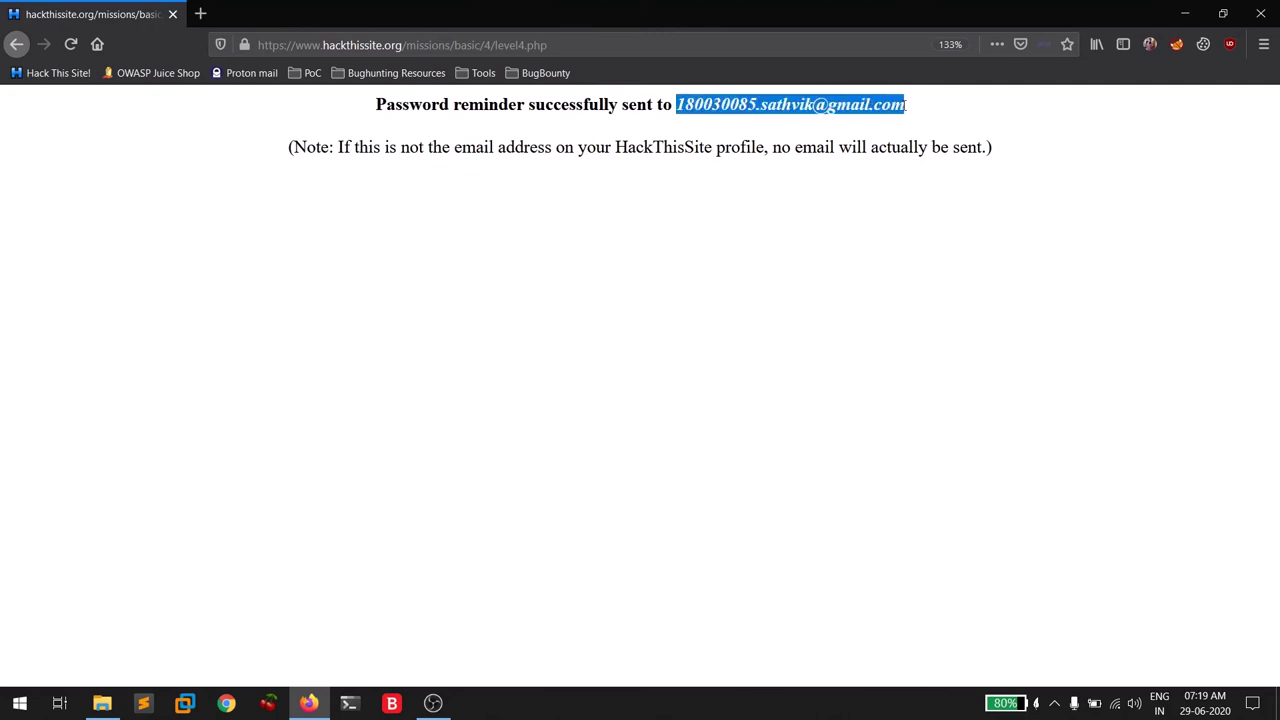
{"action": "left_click", "coordinate": [872, 122]}
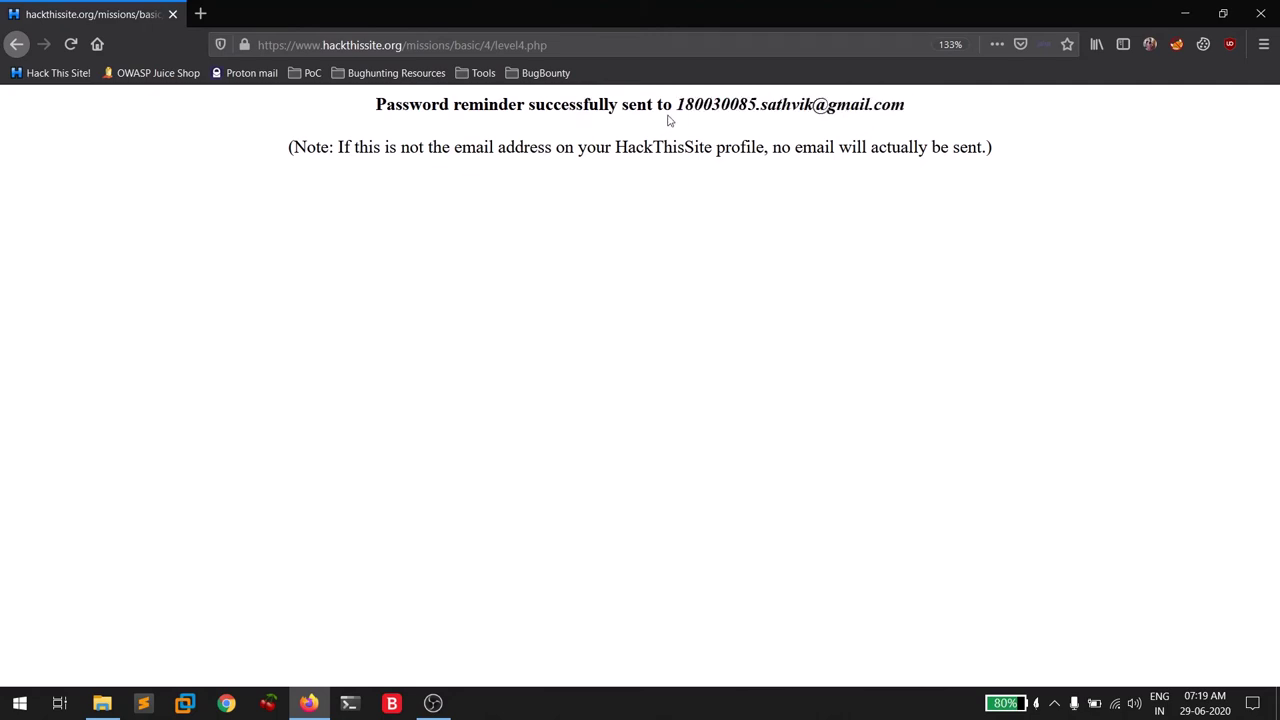
{"action": "left_click_drag", "start_coordinate": [678, 104], "coordinate": [906, 132]}
{"action": "left_click", "coordinate": [936, 113]}
Return to the Basic missions list, open Basic 5, then come back to the list.
{"action": "left_click", "coordinate": [16, 44]}
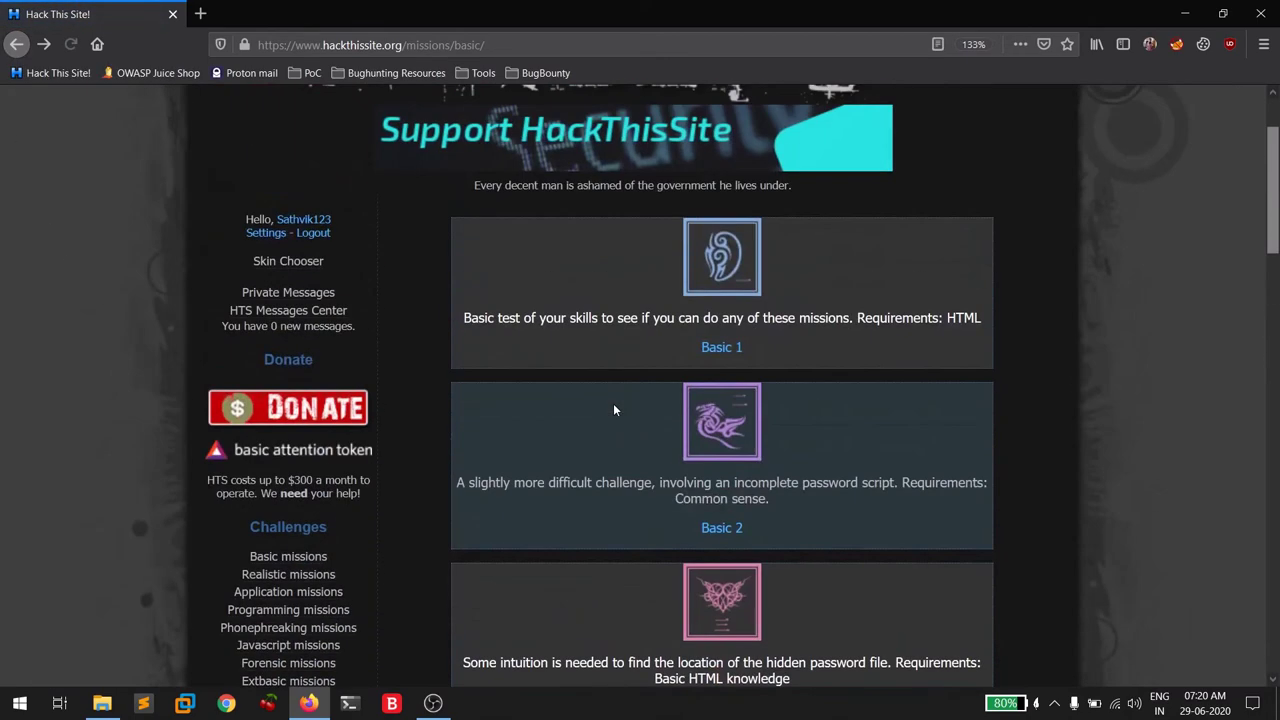
{"action": "scroll", "coordinate": [615, 407], "scroll_direction": "up", "scroll_amount": 2}
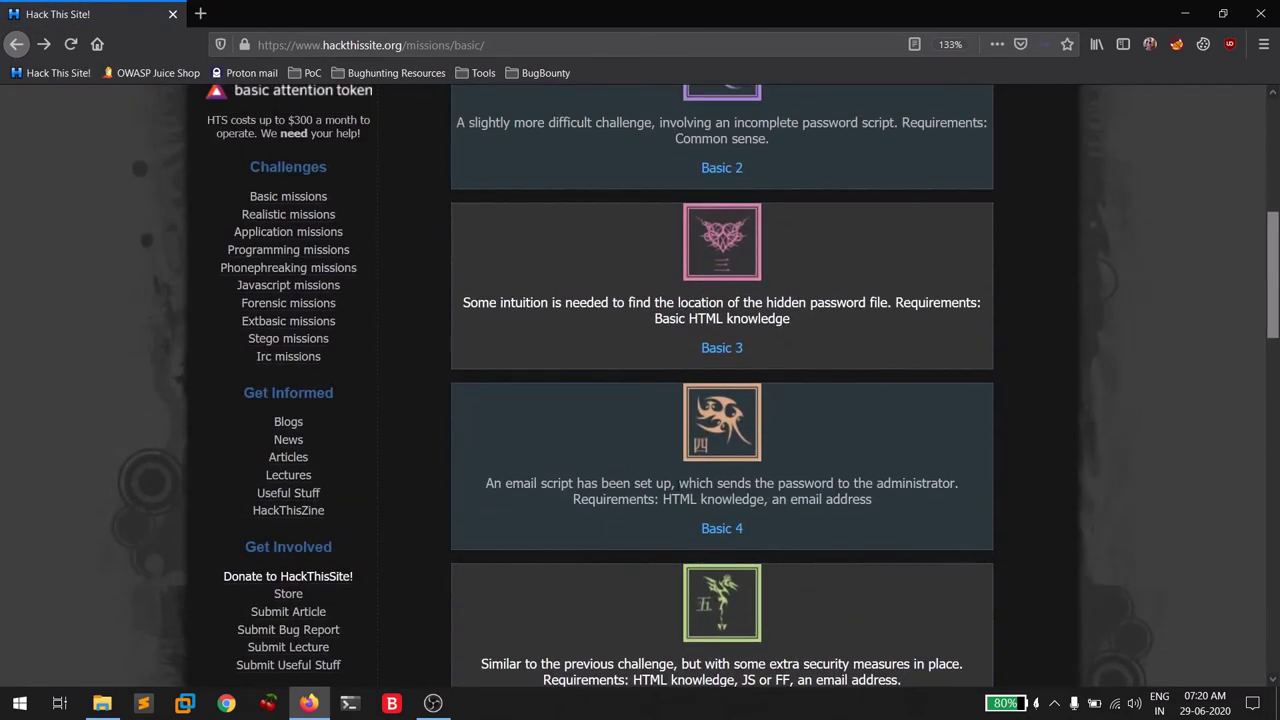
{"action": "scroll", "coordinate": [807, 300], "scroll_direction": "down", "scroll_amount": 5}
{"action": "scroll", "coordinate": [811, 342], "scroll_direction": "up", "scroll_amount": 3}
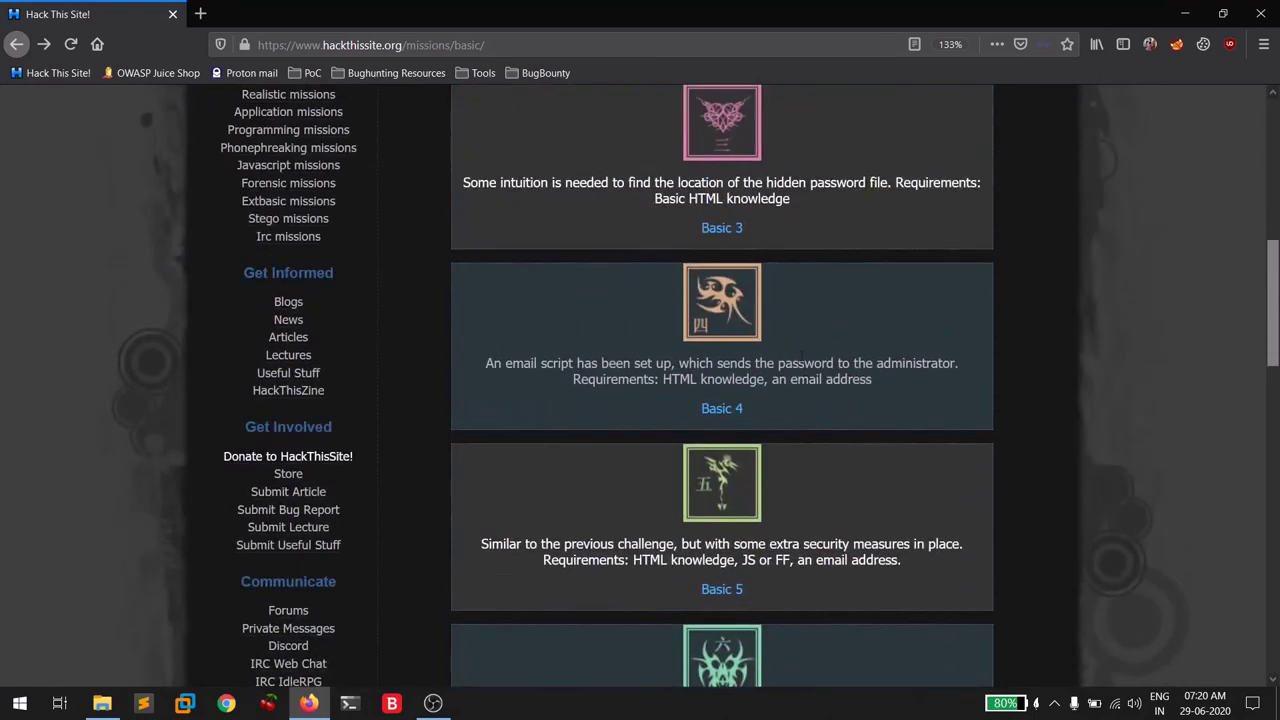
{"action": "scroll", "coordinate": [653, 385], "scroll_direction": "down", "scroll_amount": 3}
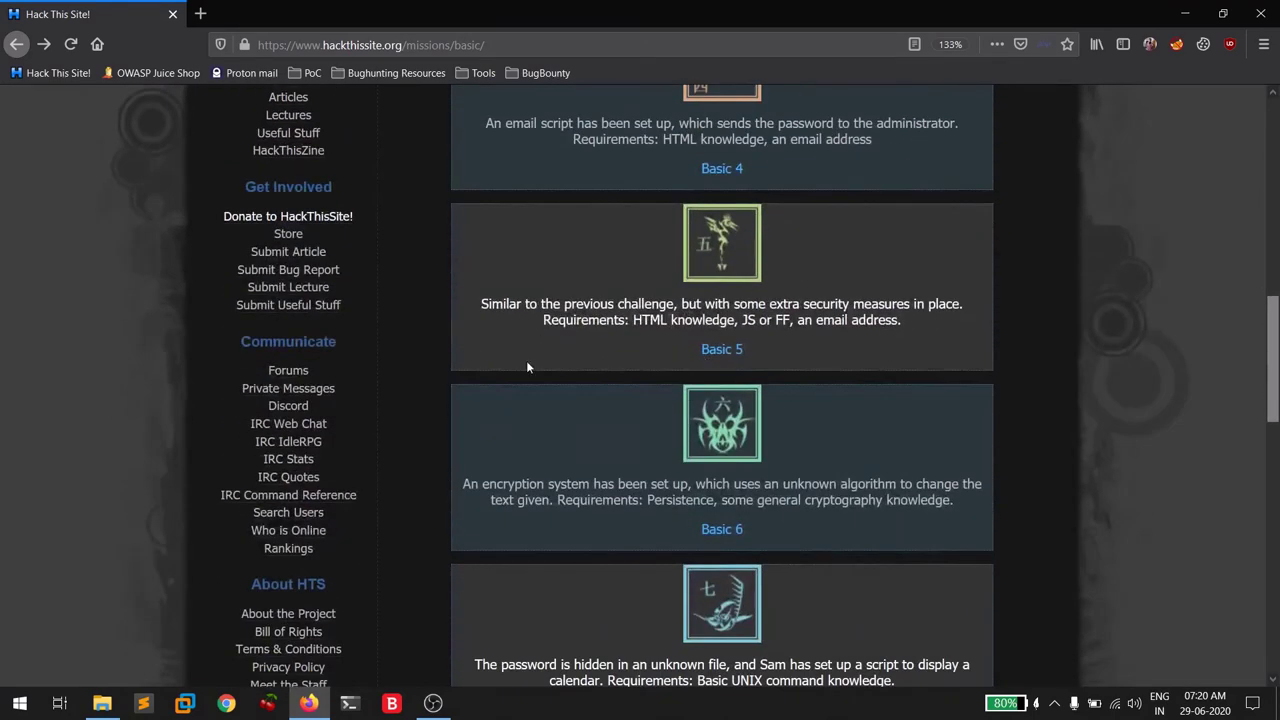
{"action": "left_click", "coordinate": [717, 358]}
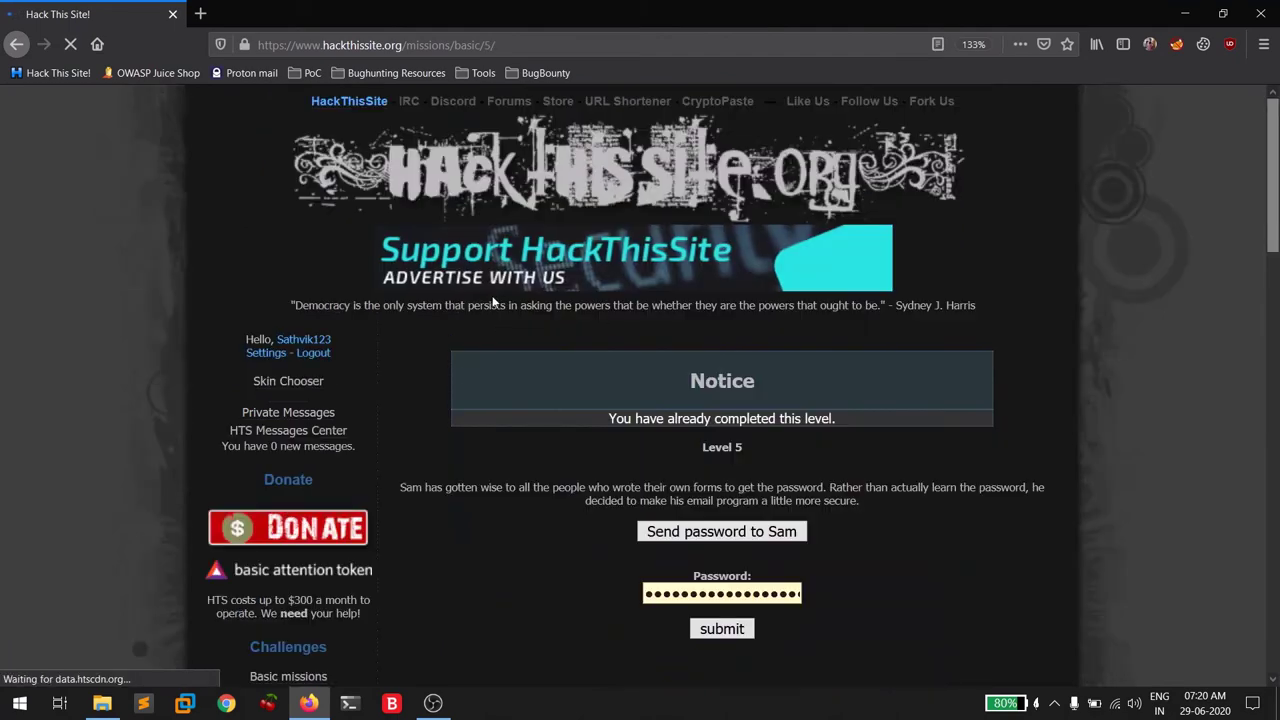
{"action": "key", "text": "alt+Left"}
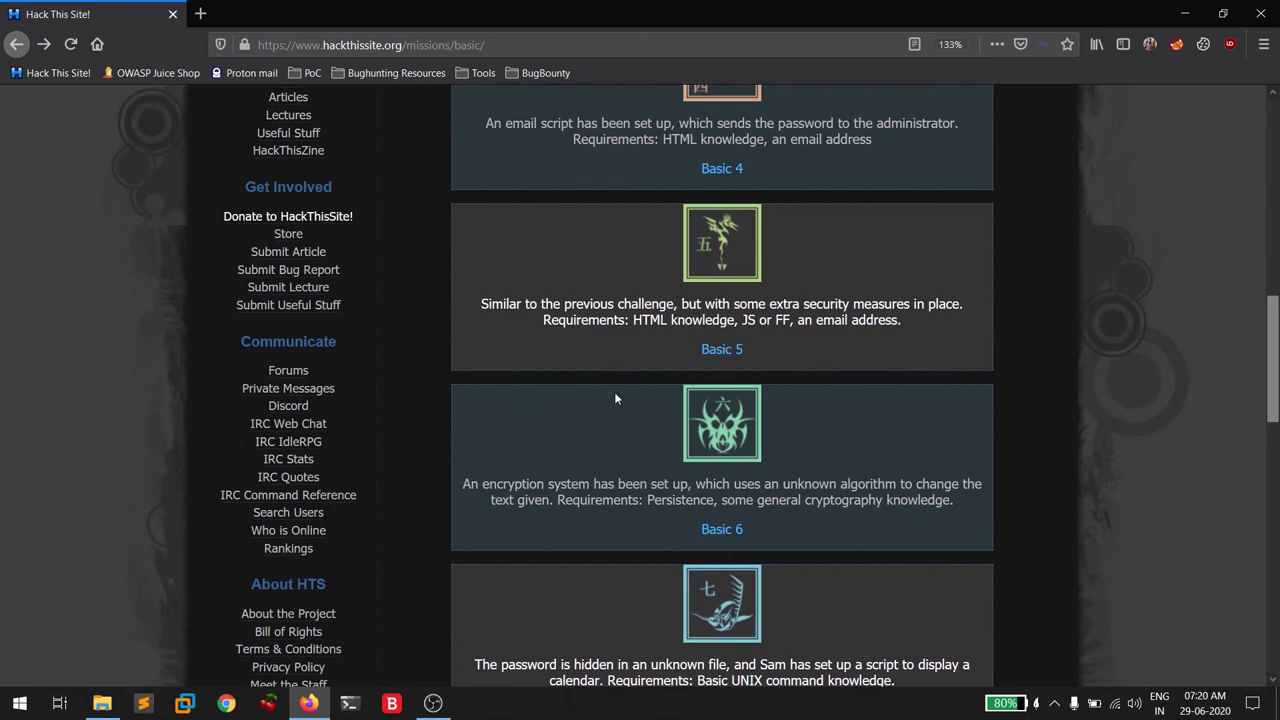
Open the Basic 5 mission page and right-click its 'Send password to Sam' button.
{"action": "left_click", "coordinate": [712, 352]}
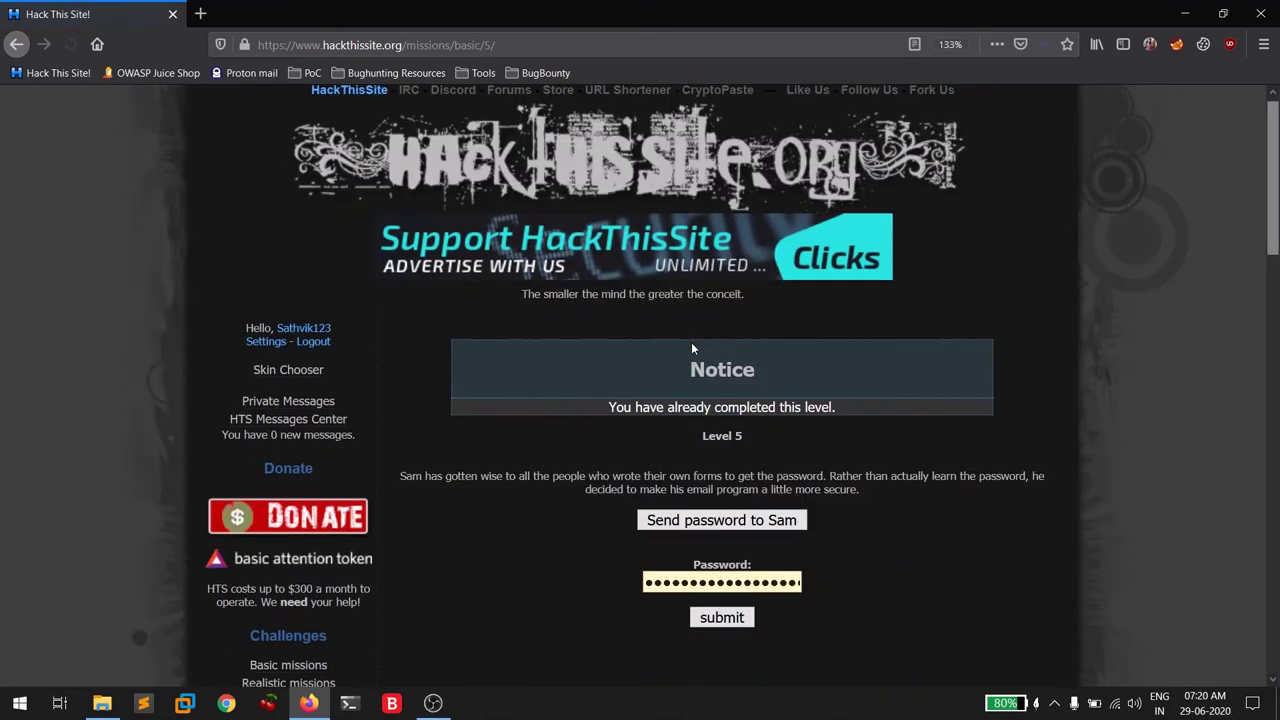
{"action": "scroll", "coordinate": [622, 421], "scroll_direction": "down", "scroll_amount": 2}
{"action": "scroll", "coordinate": [622, 421], "scroll_direction": "down", "scroll_amount": 4}
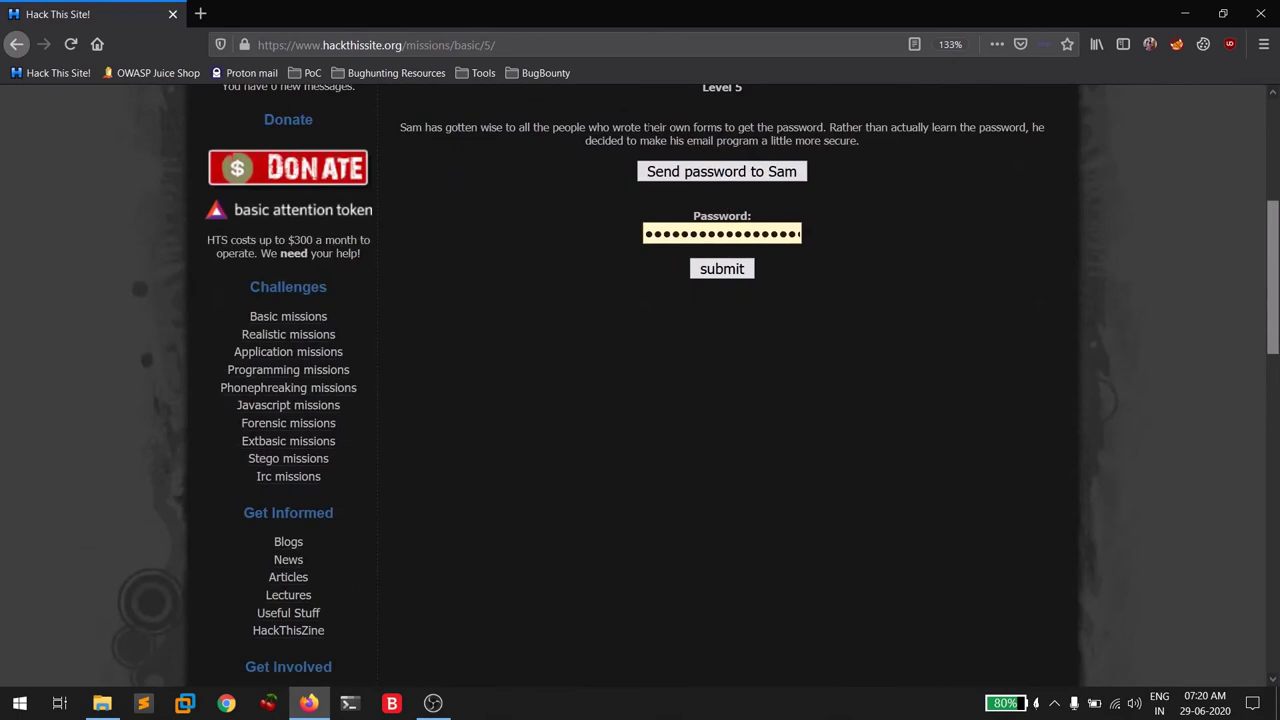
{"action": "right_click", "coordinate": [697, 175]}
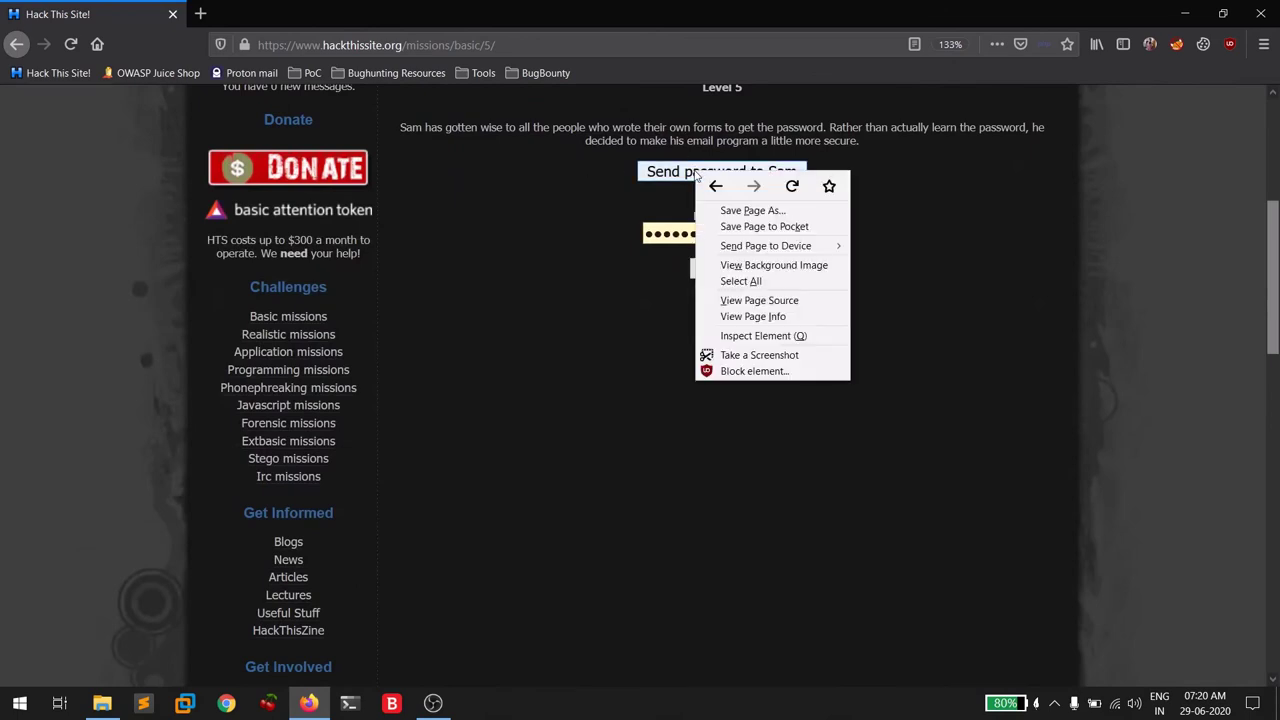
Inspect the button and start overwriting Sam's address in the hidden 'to' field value.
{"action": "left_click", "coordinate": [752, 333]}
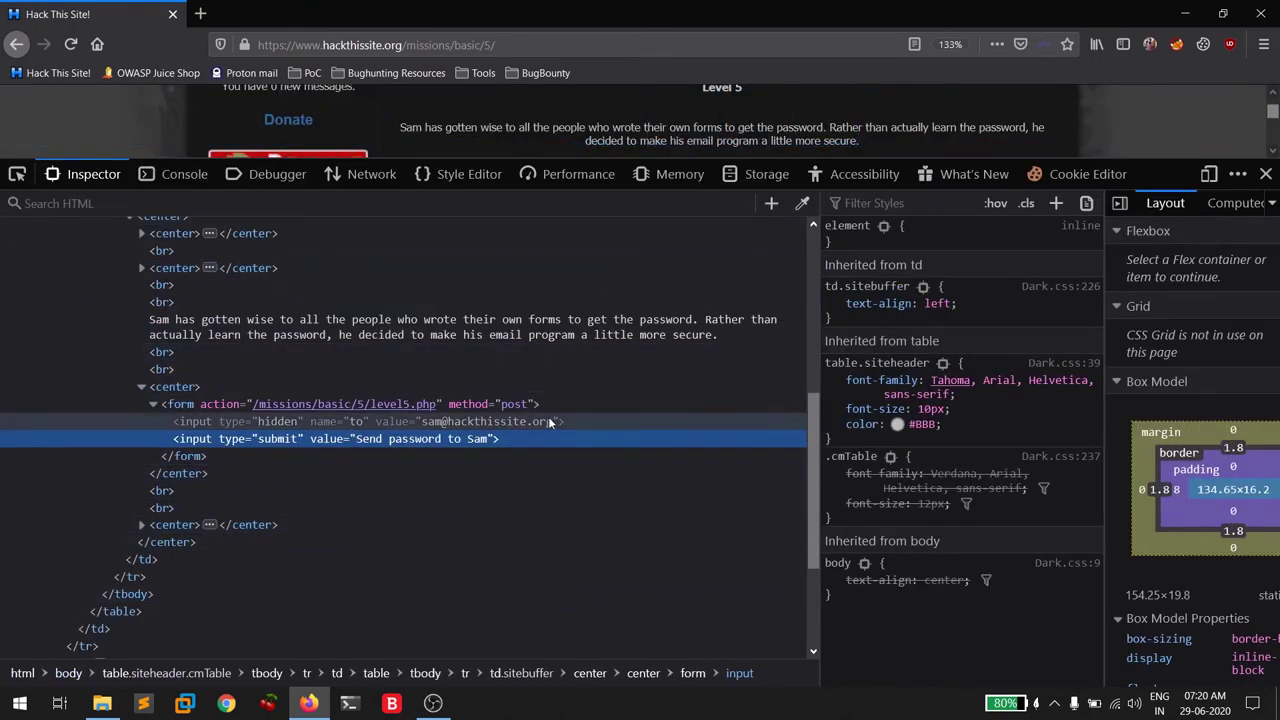
{"action": "scroll", "coordinate": [642, 371], "scroll_direction": "up", "scroll_amount": 6}
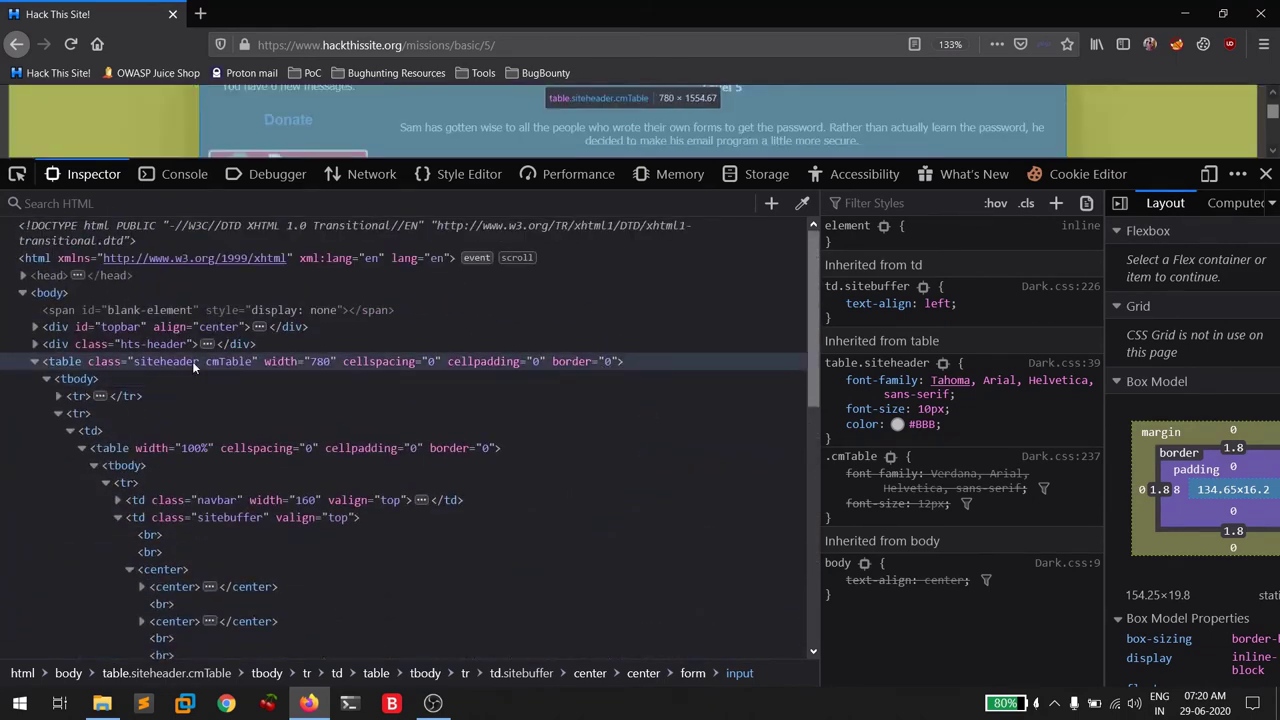
{"action": "scroll", "coordinate": [266, 341], "scroll_direction": "down", "scroll_amount": 5}
{"action": "scroll", "coordinate": [266, 347], "scroll_direction": "down", "scroll_amount": 1}
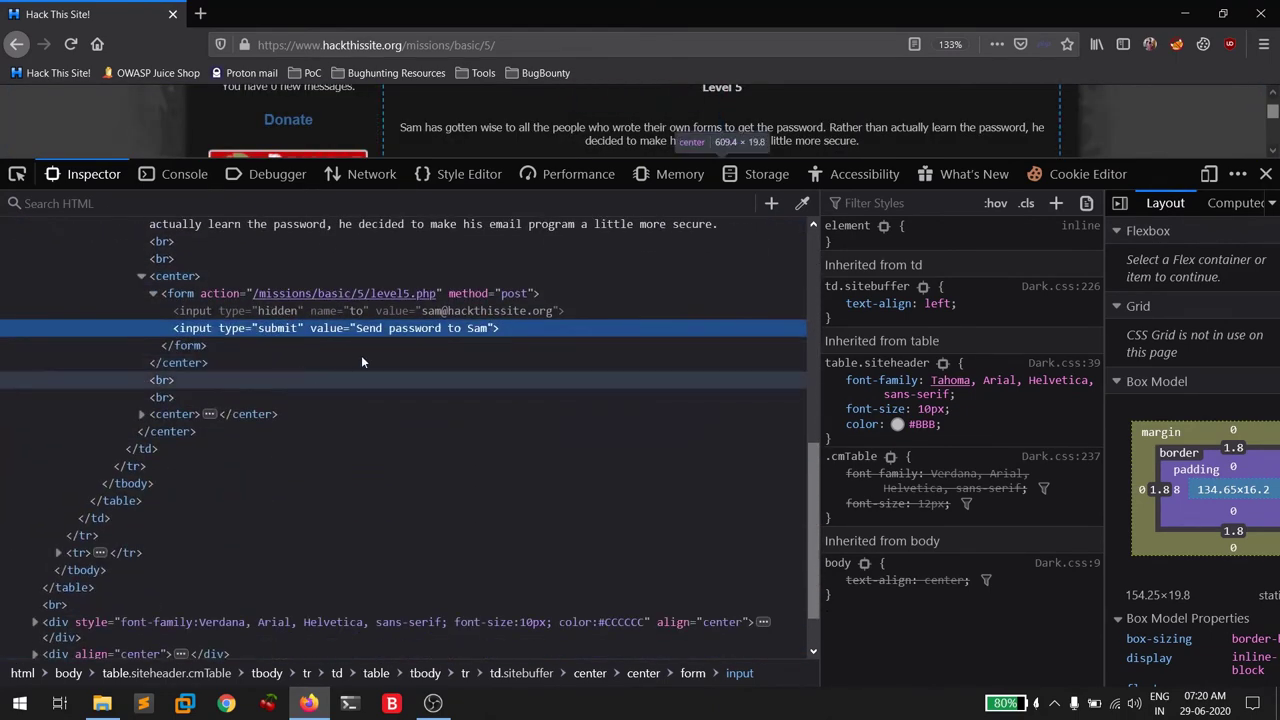
{"action": "double_click", "coordinate": [470, 312]}
{"action": "type", "text": "1"}
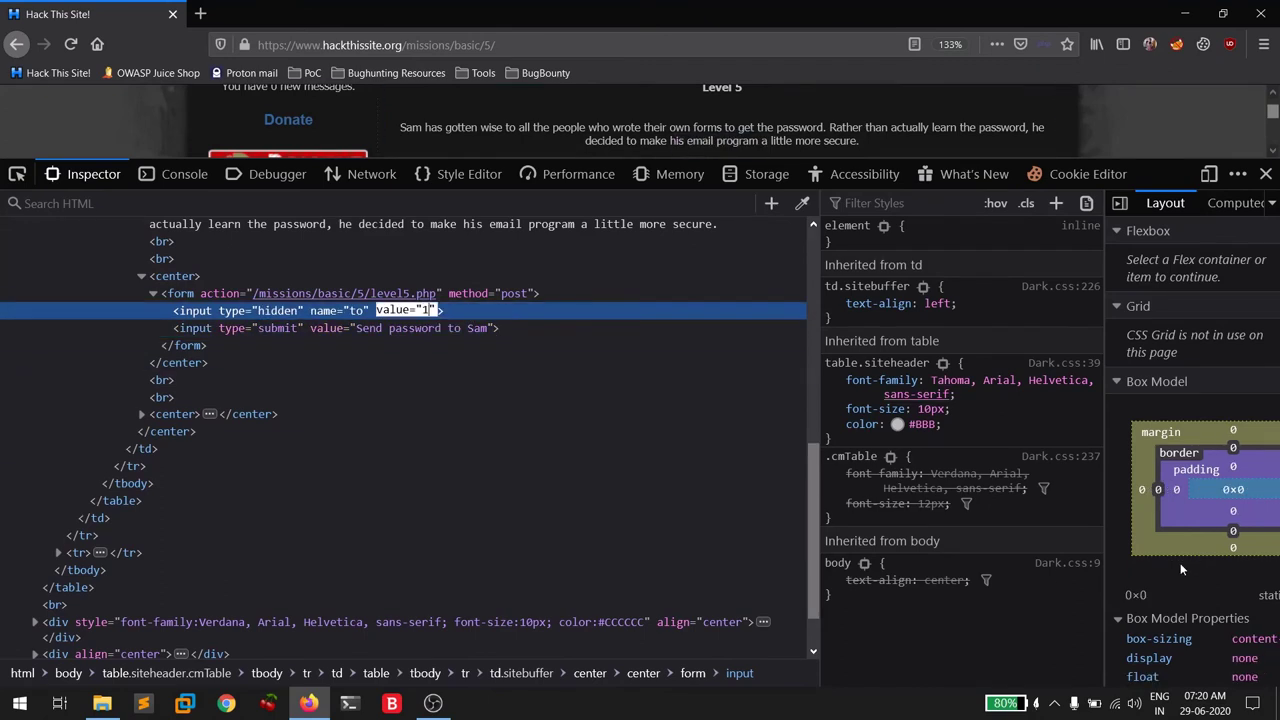
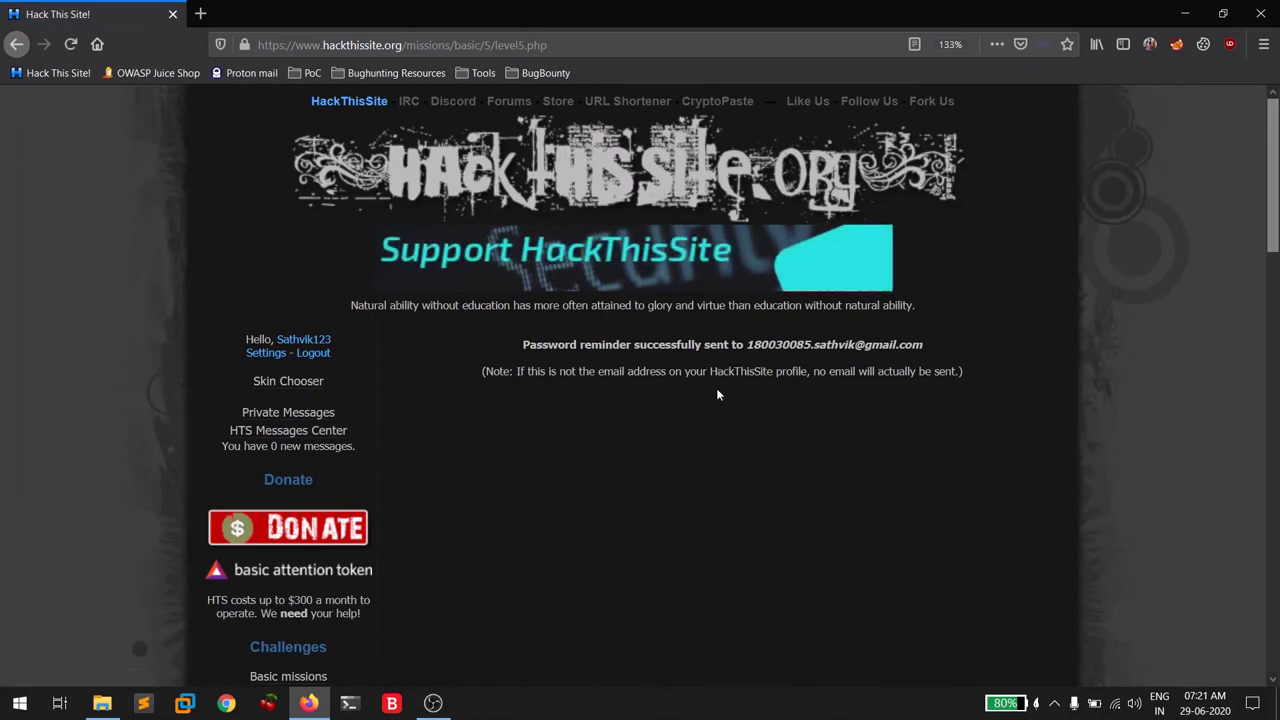
Highlight the reminder address and 'HackThisSite profile' note, then return to the Level 5 mission page.
{"action": "left_click_drag", "start_coordinate": [746, 344], "coordinate": [924, 344]}
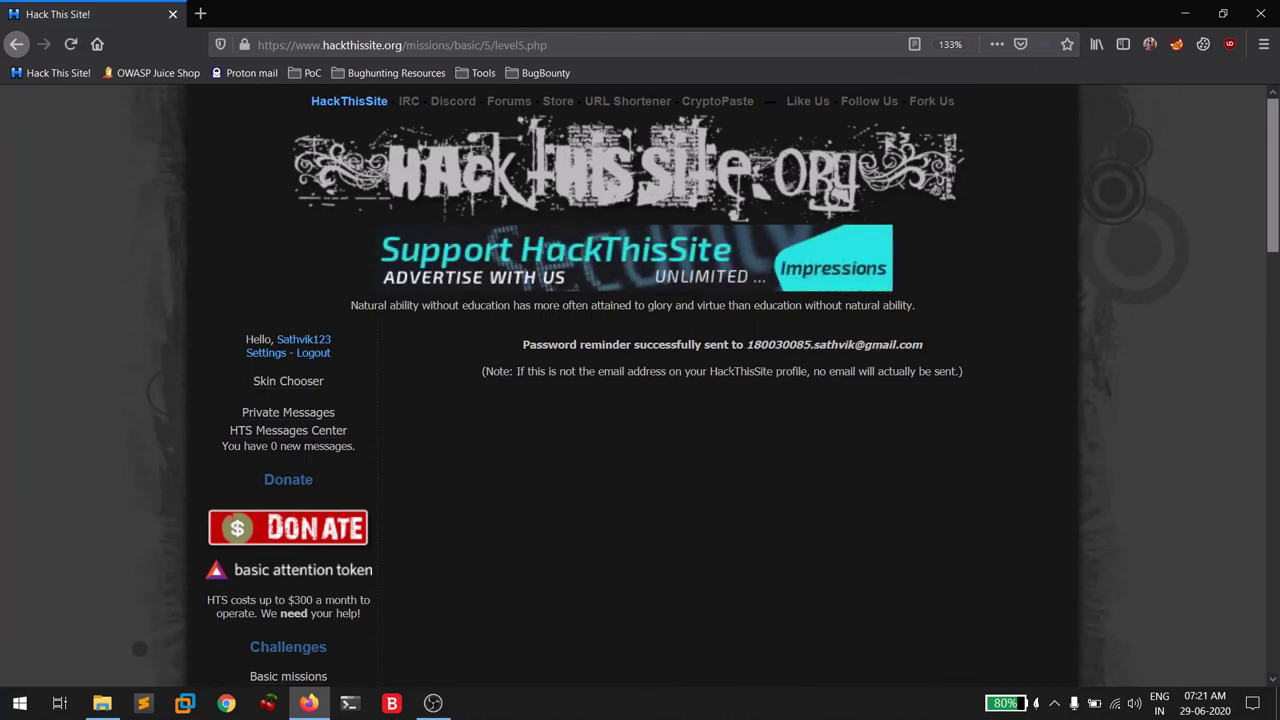
{"action": "left_click_drag", "start_coordinate": [709, 371], "coordinate": [807, 371]}
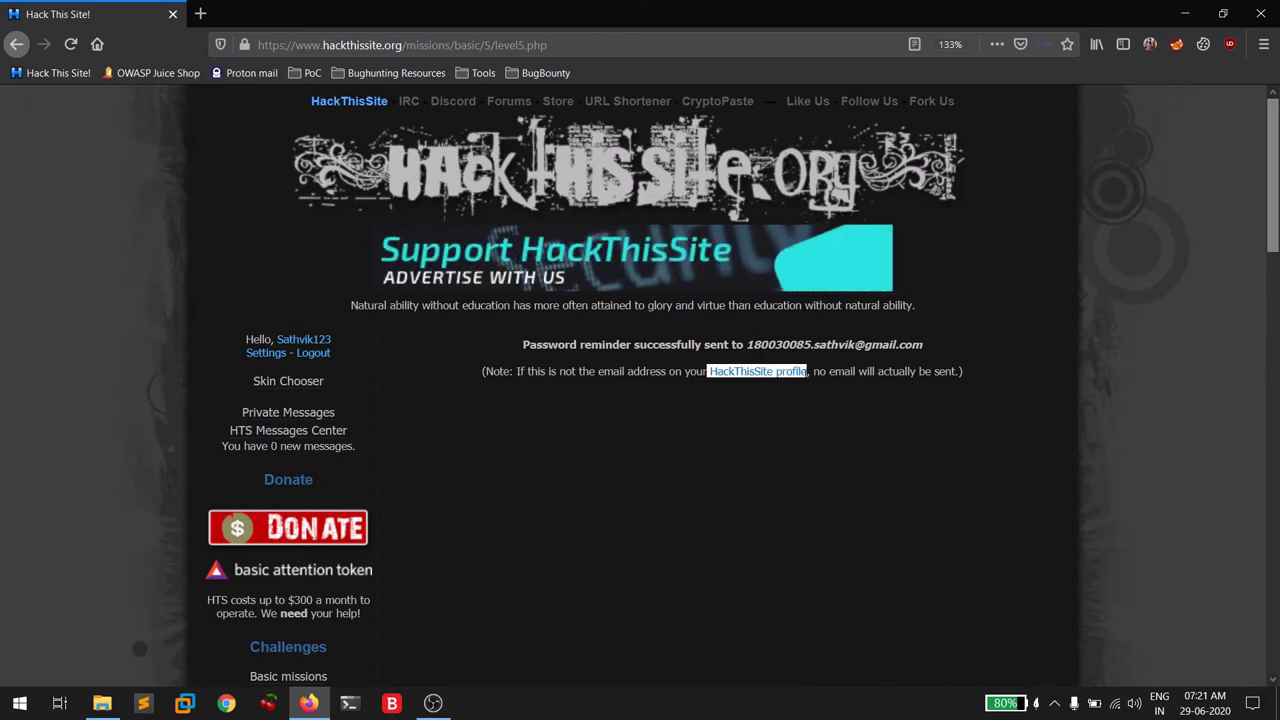
{"action": "left_click", "coordinate": [776, 426]}
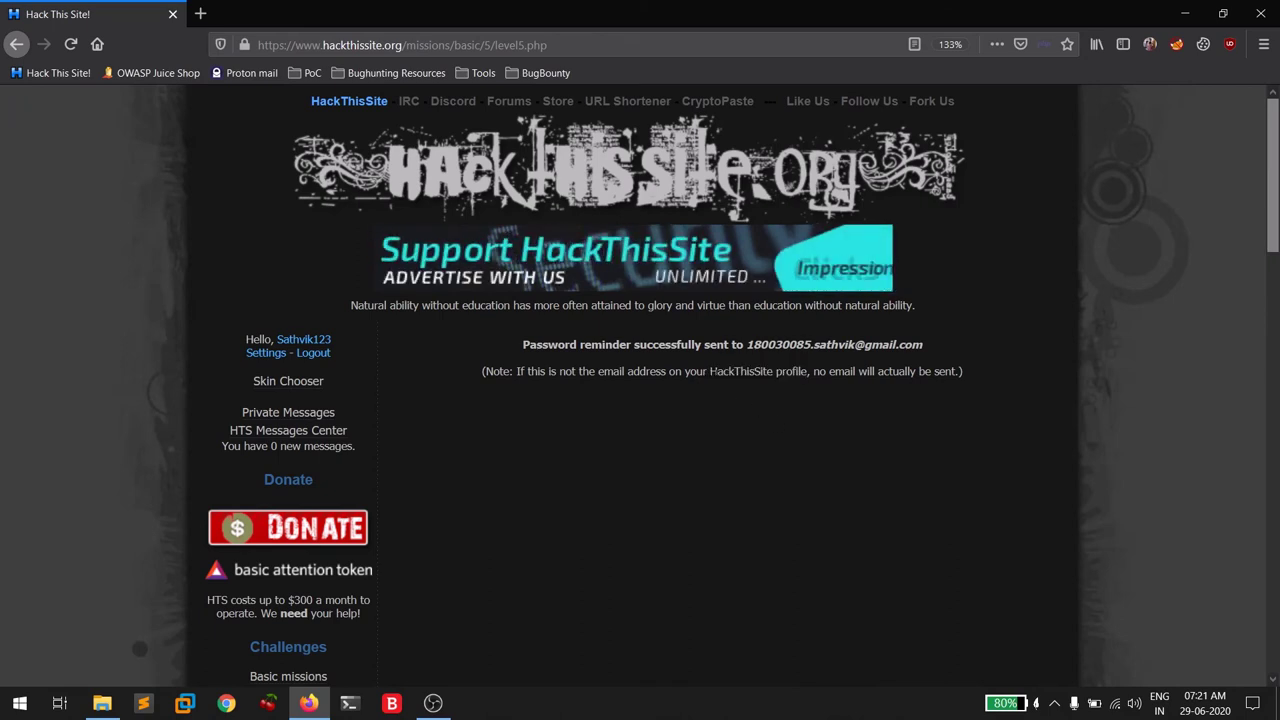
{"action": "left_click_drag", "start_coordinate": [709, 371], "coordinate": [807, 371]}
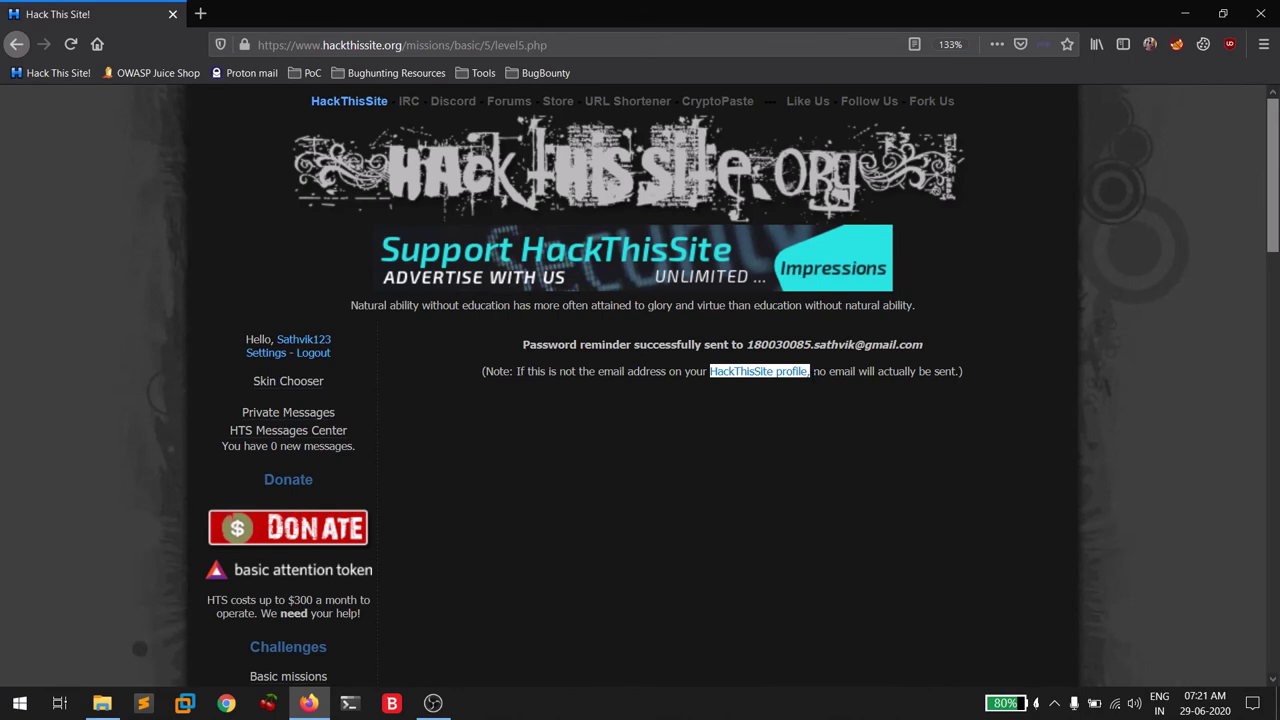
{"action": "left_click", "coordinate": [16, 44]}
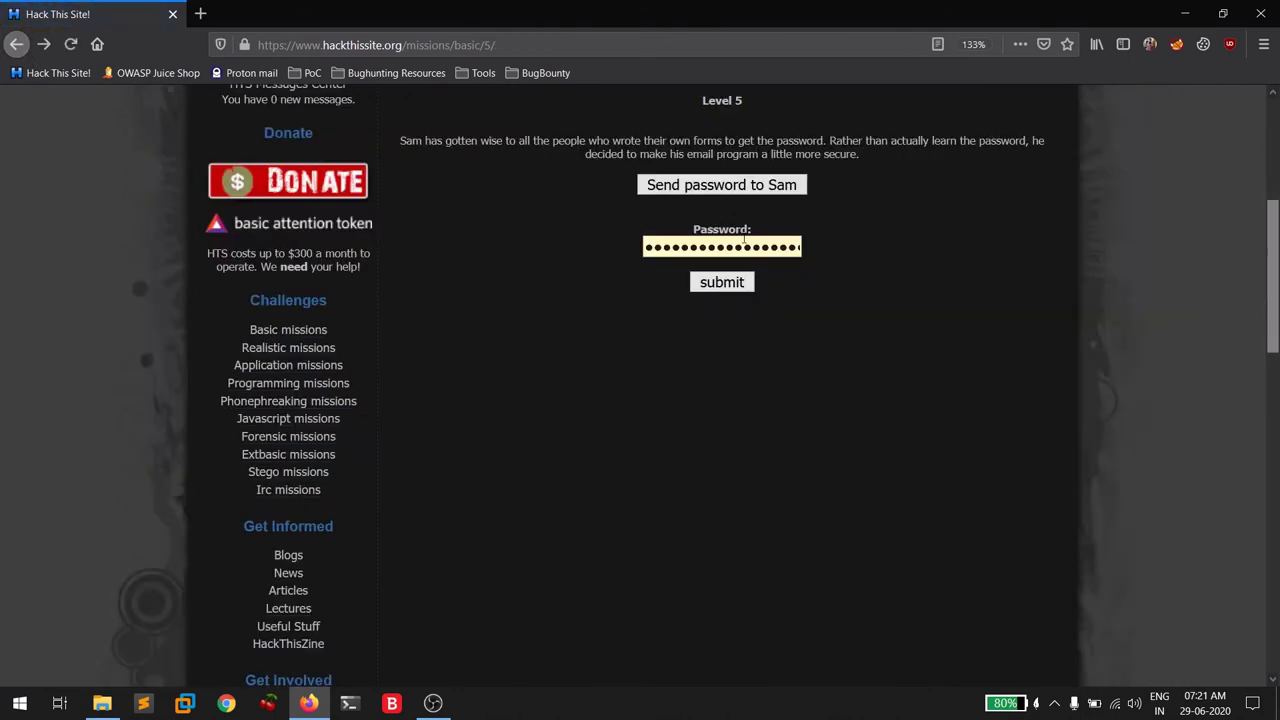
{"action": "right_click", "coordinate": [734, 184]}
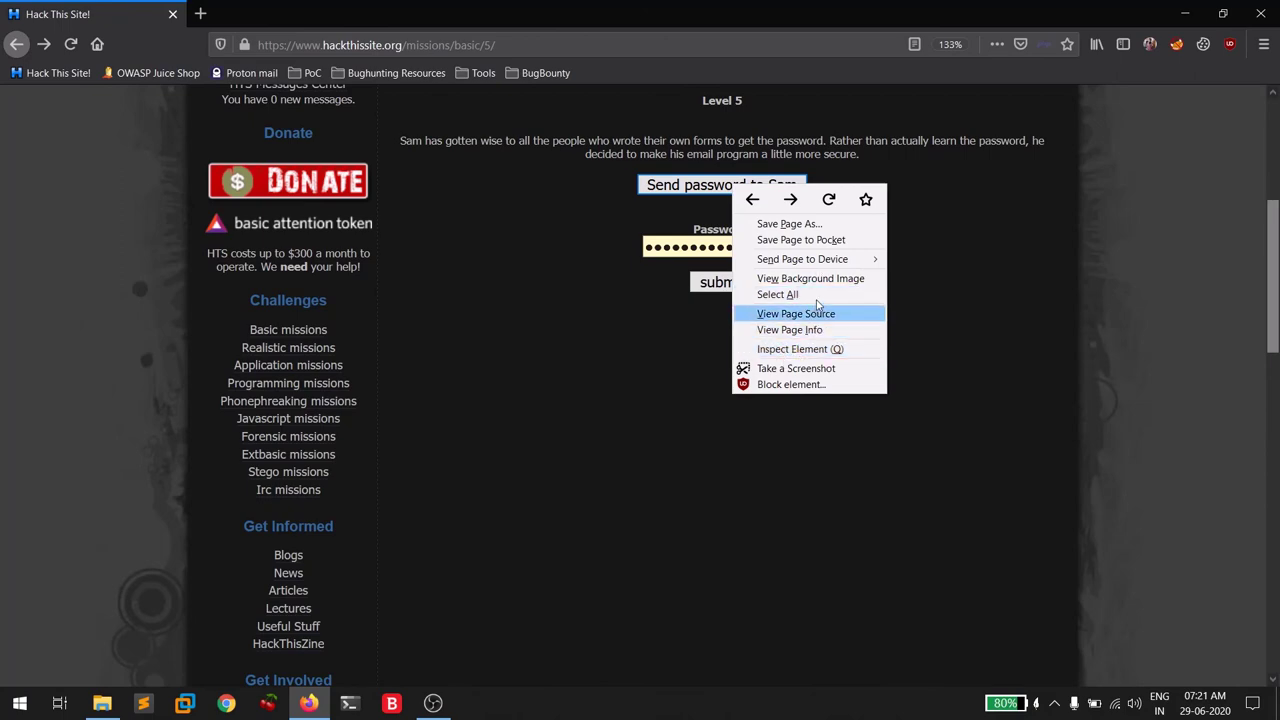
{"action": "left_click", "coordinate": [800, 349]}
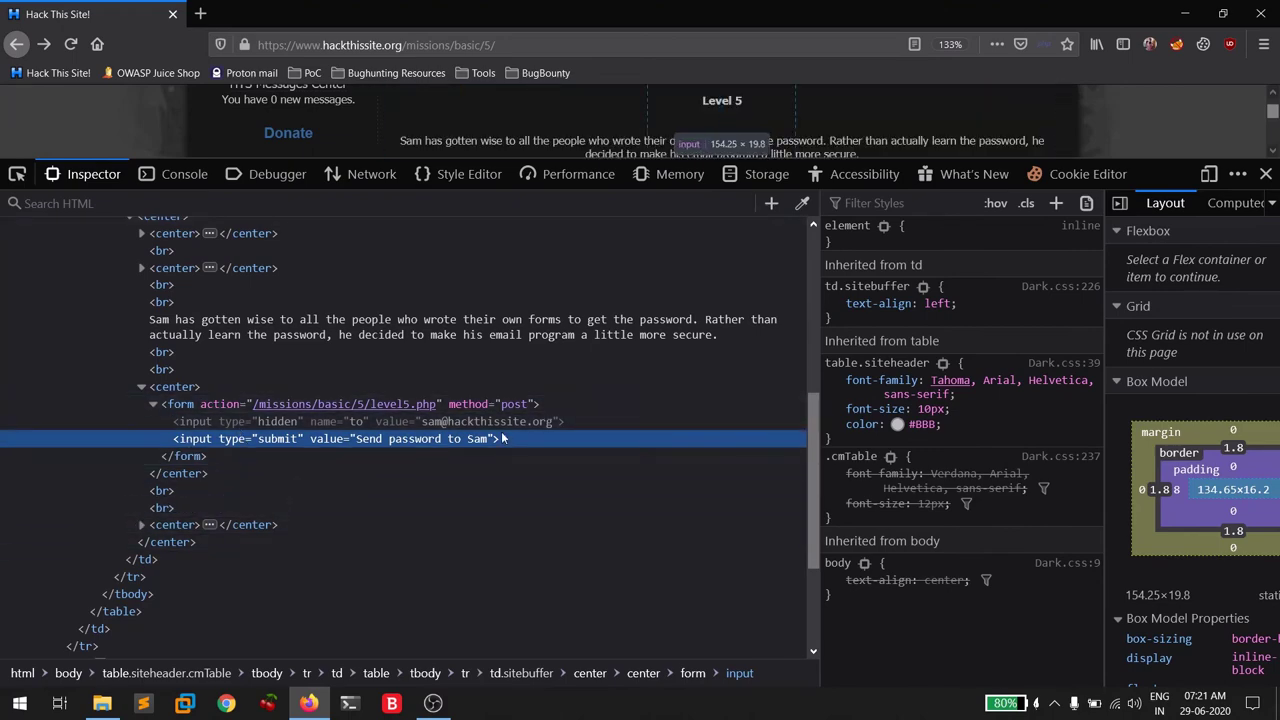
{"action": "scroll", "coordinate": [501, 437], "scroll_direction": "up", "scroll_amount": 5}
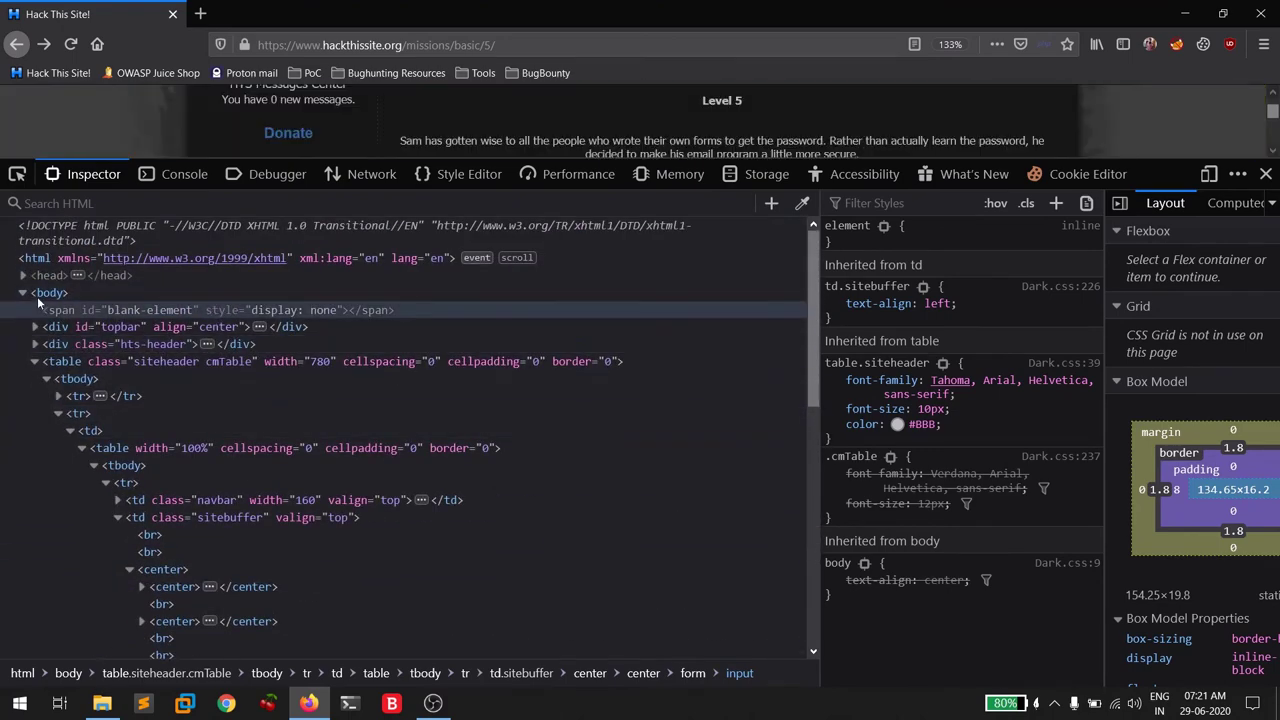
{"action": "double_click", "coordinate": [67, 275]}
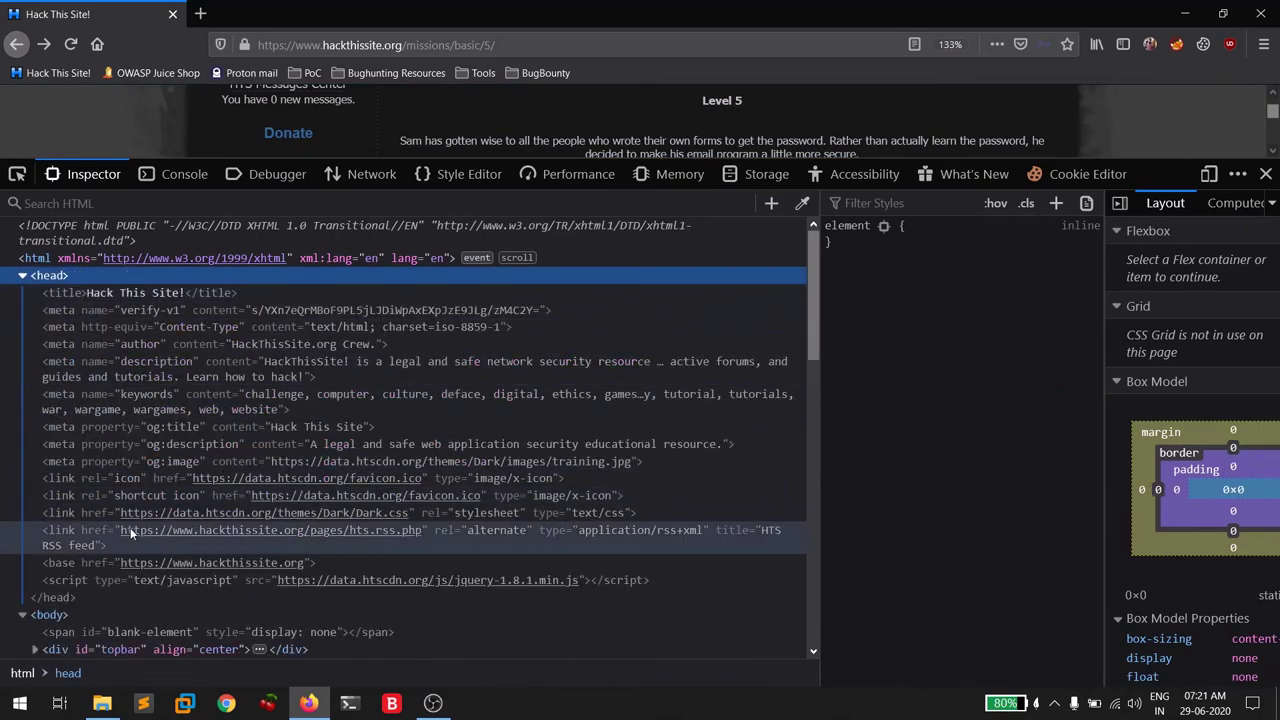
{"action": "scroll", "coordinate": [200, 570], "scroll_direction": "down", "scroll_amount": 3}
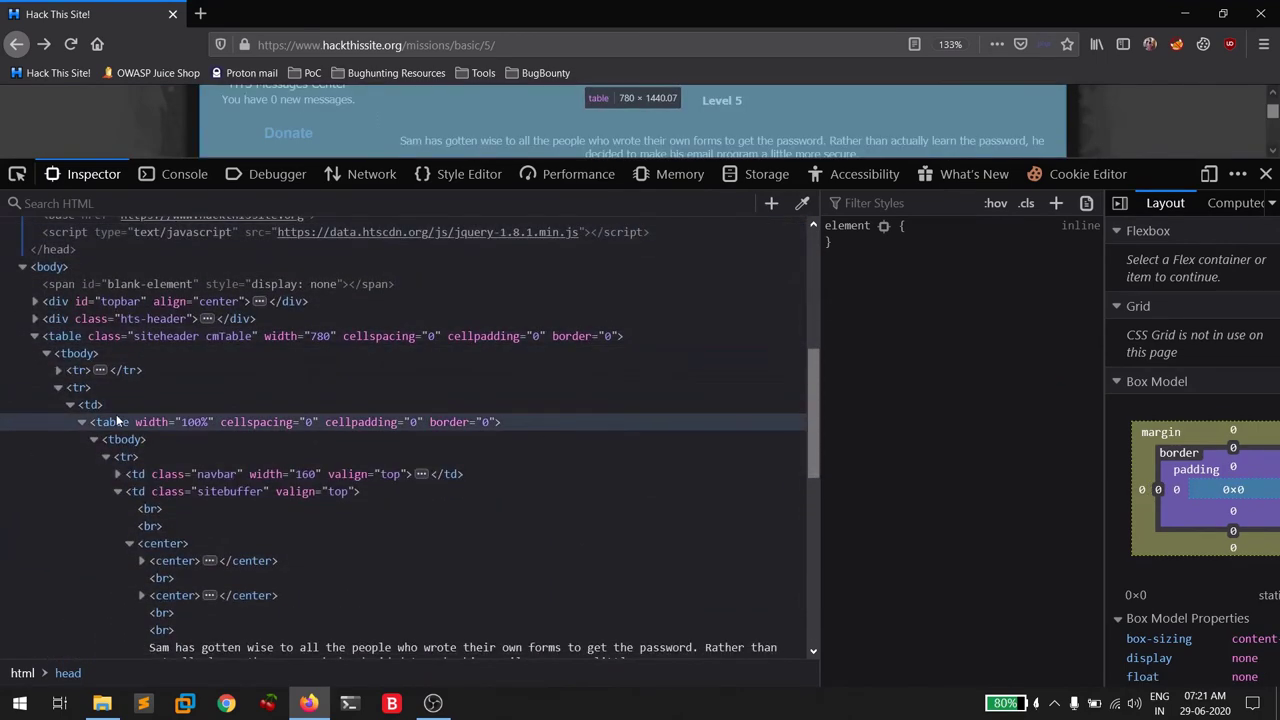
{"action": "left_click", "coordinate": [100, 375]}
{"action": "scroll", "coordinate": [228, 384], "scroll_direction": "down", "scroll_amount": 2}
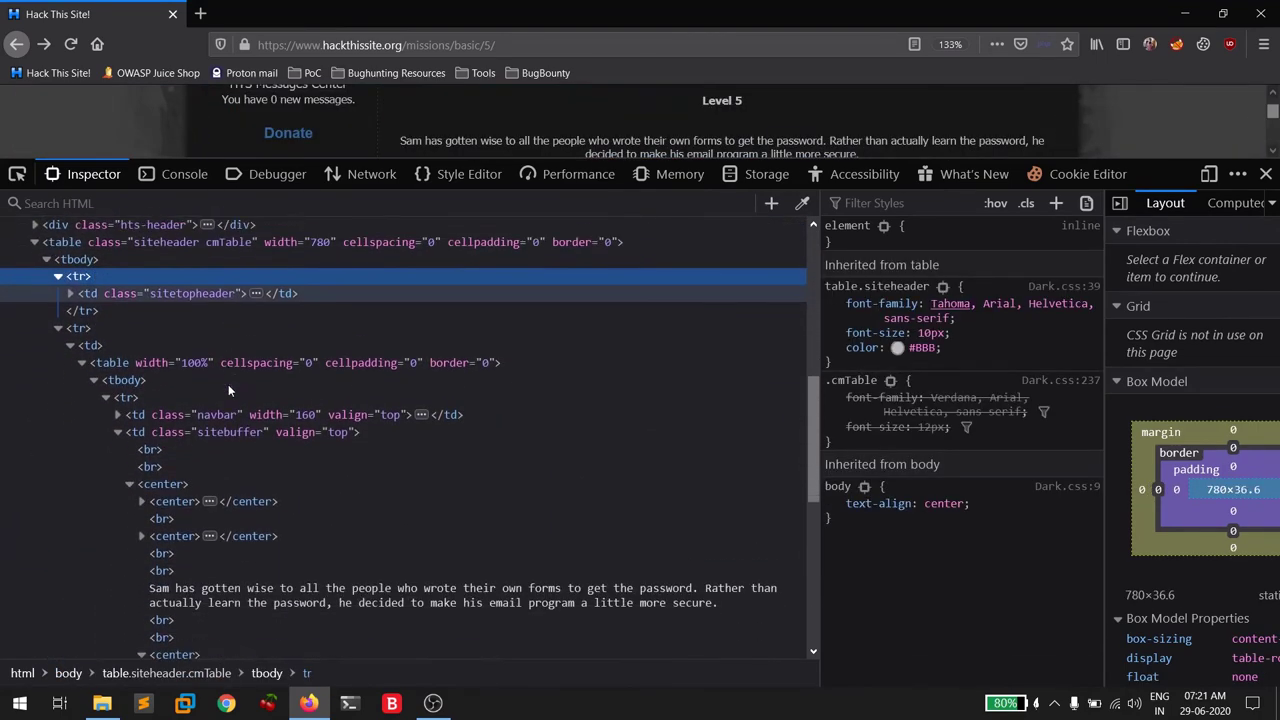
{"action": "scroll", "coordinate": [151, 497], "scroll_direction": "down", "scroll_amount": 4}
{"action": "double_click", "coordinate": [212, 283]}
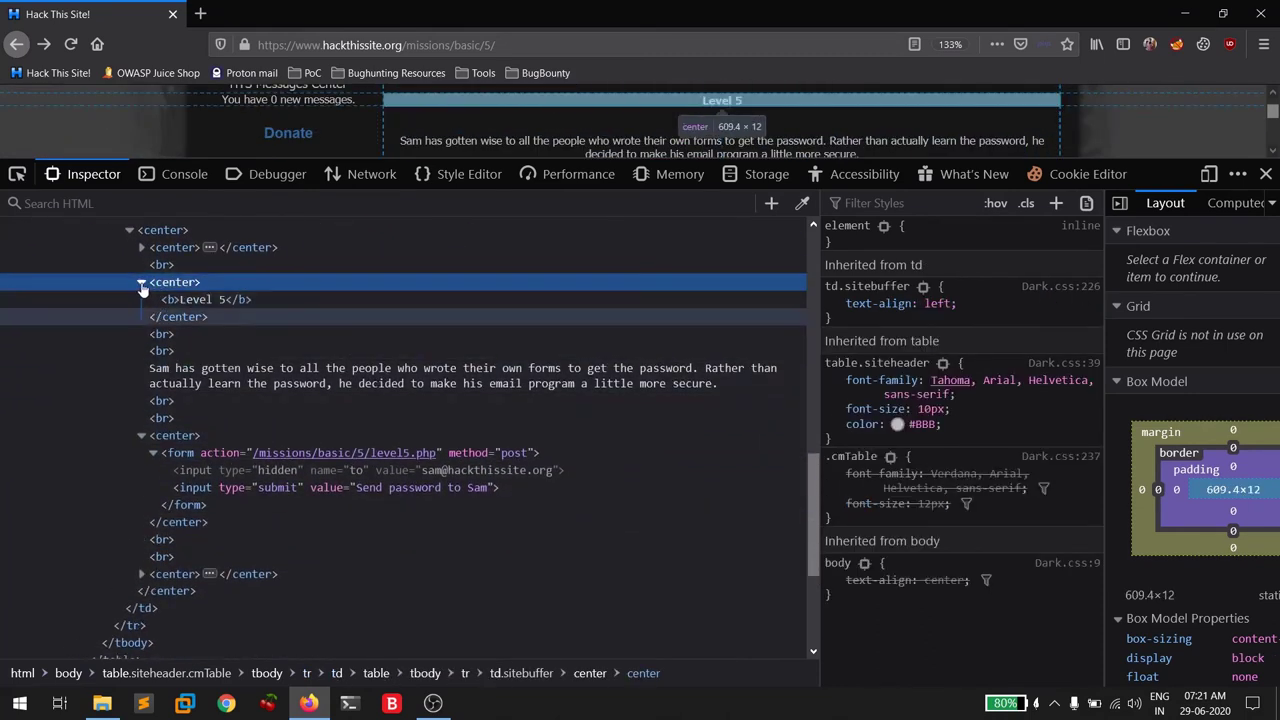
{"action": "left_click", "coordinate": [141, 282]}
{"action": "left_click", "coordinate": [210, 248]}
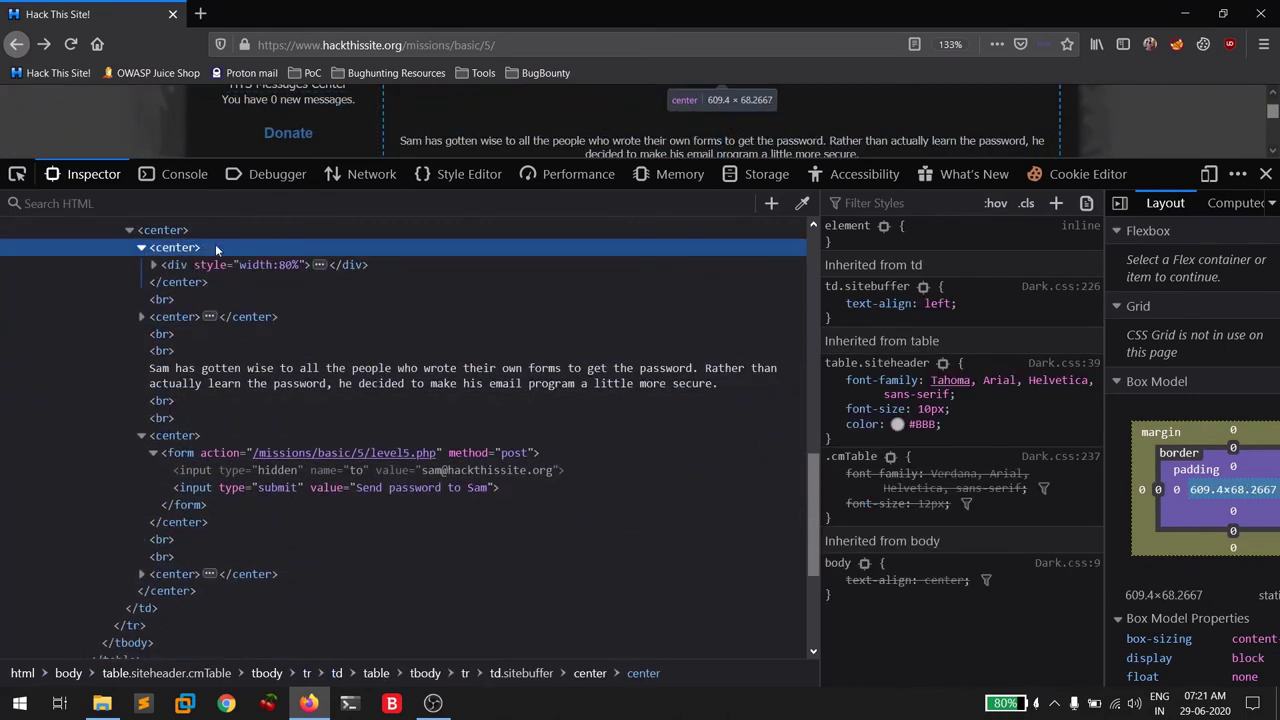
{"action": "double_click", "coordinate": [314, 265]}
{"action": "left_click", "coordinate": [150, 248]}
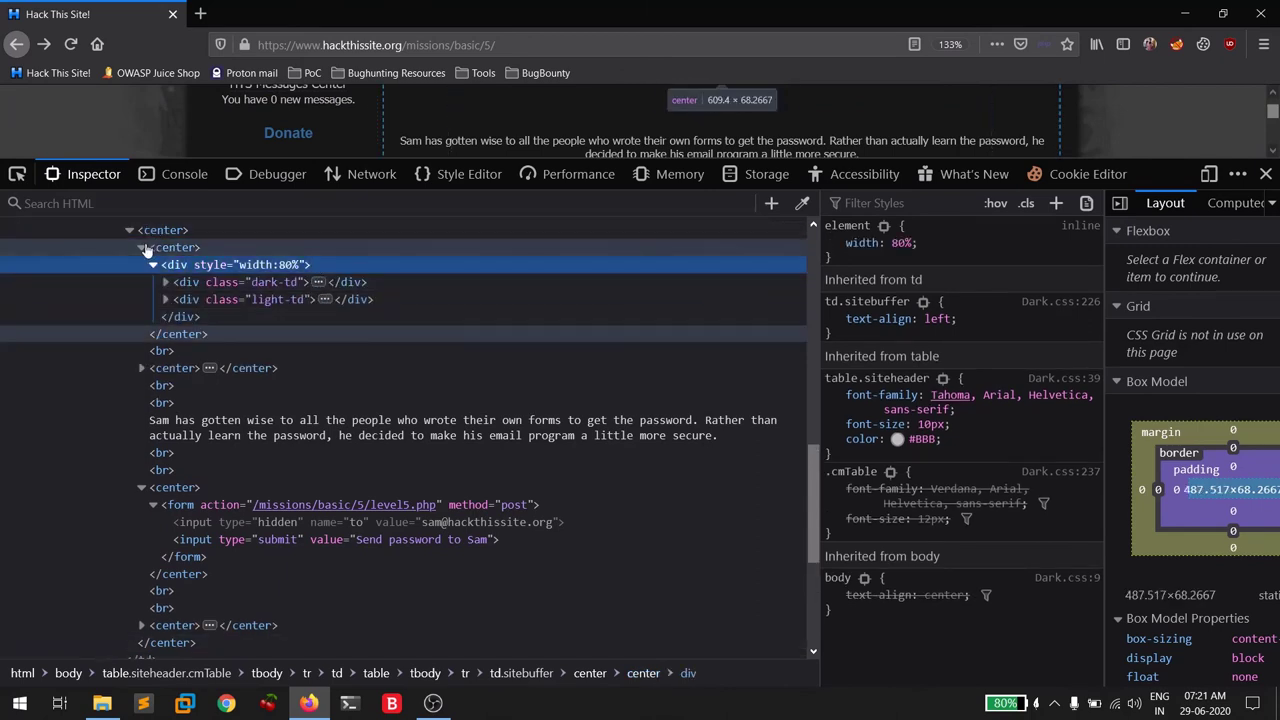
{"action": "left_click", "coordinate": [141, 247]}
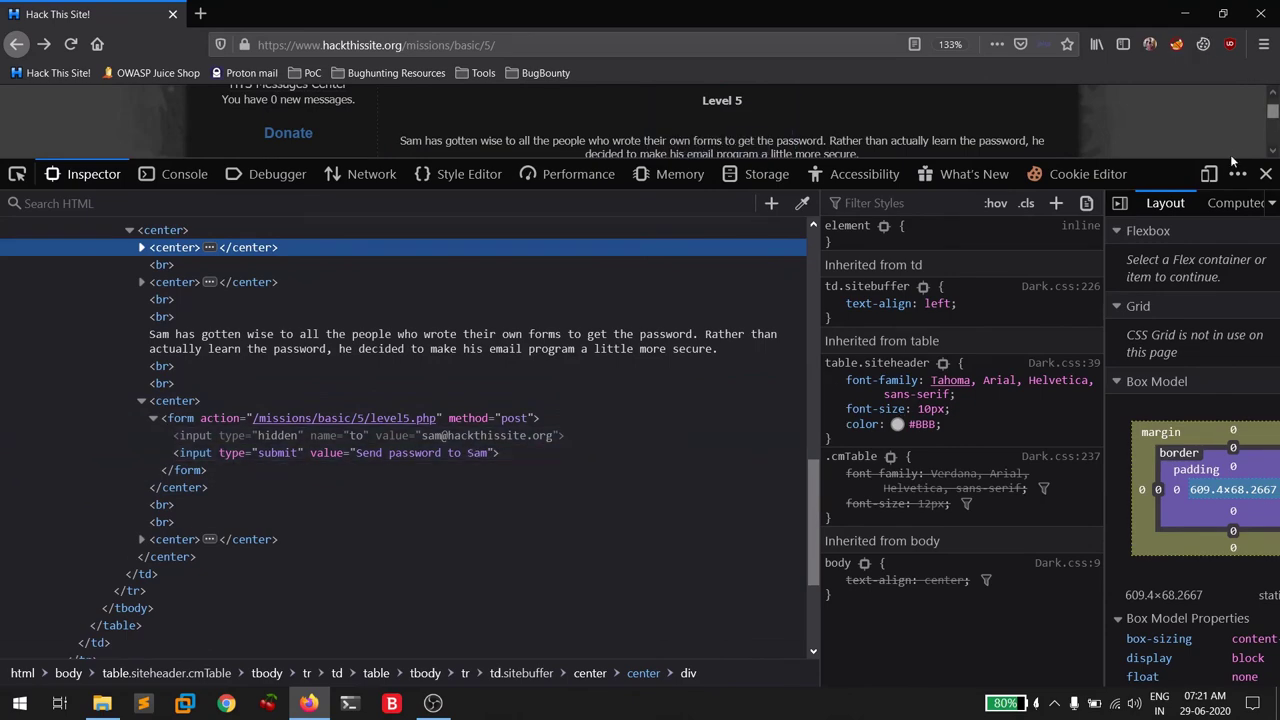
{"action": "left_click", "coordinate": [1265, 174]}
Send the Level 5 password reminder to Sam, go back, and send it again.
{"action": "scroll", "coordinate": [600, 362], "scroll_direction": "up", "scroll_amount": 3}
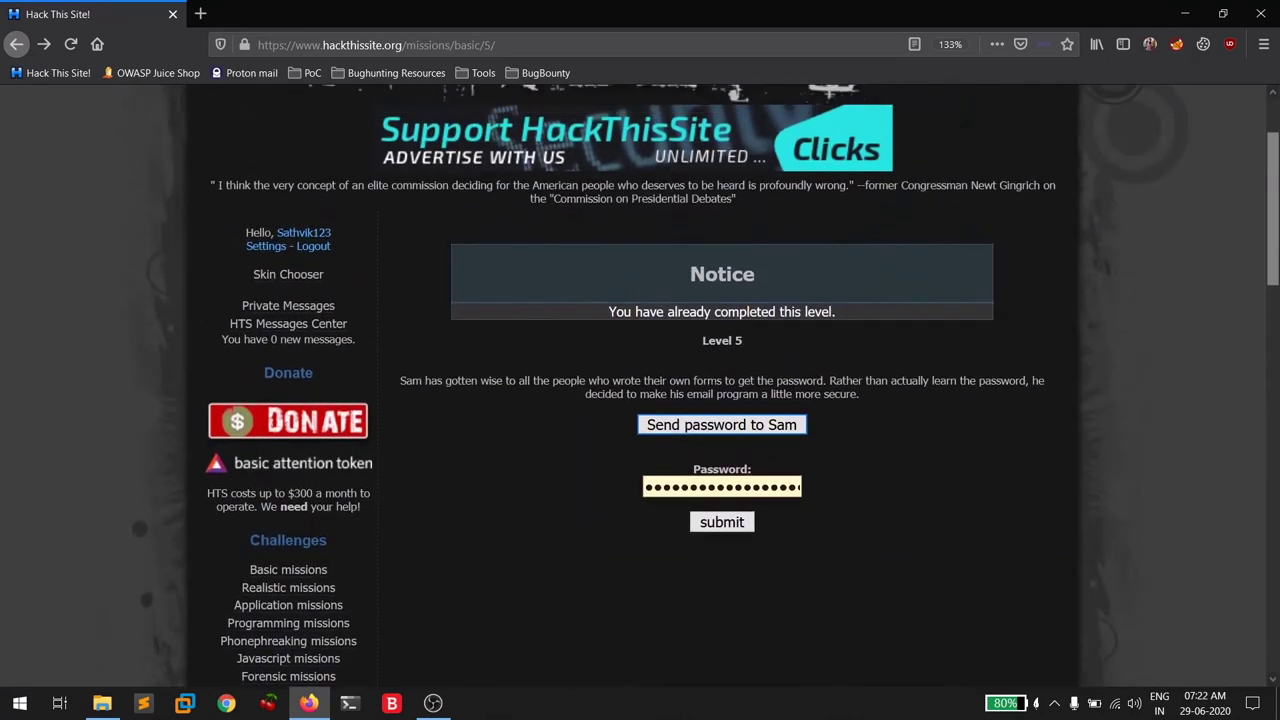
{"action": "left_click", "coordinate": [726, 428]}
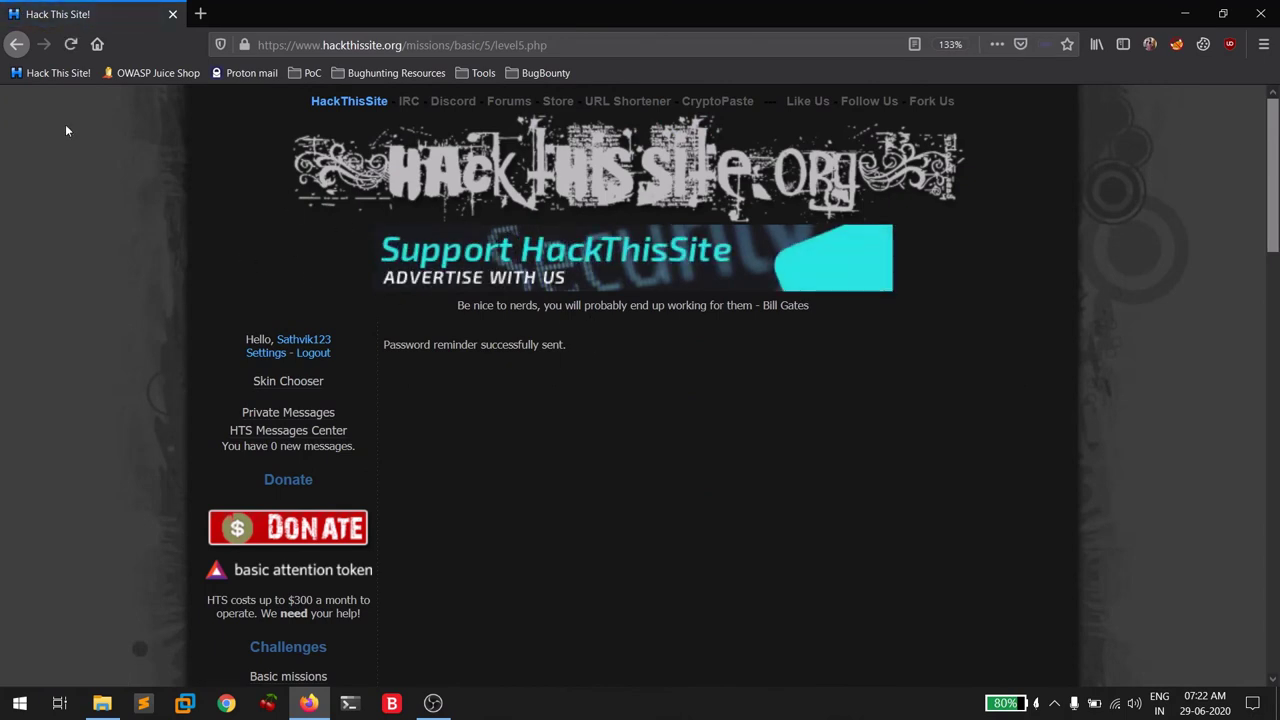
{"action": "left_click", "coordinate": [16, 44]}
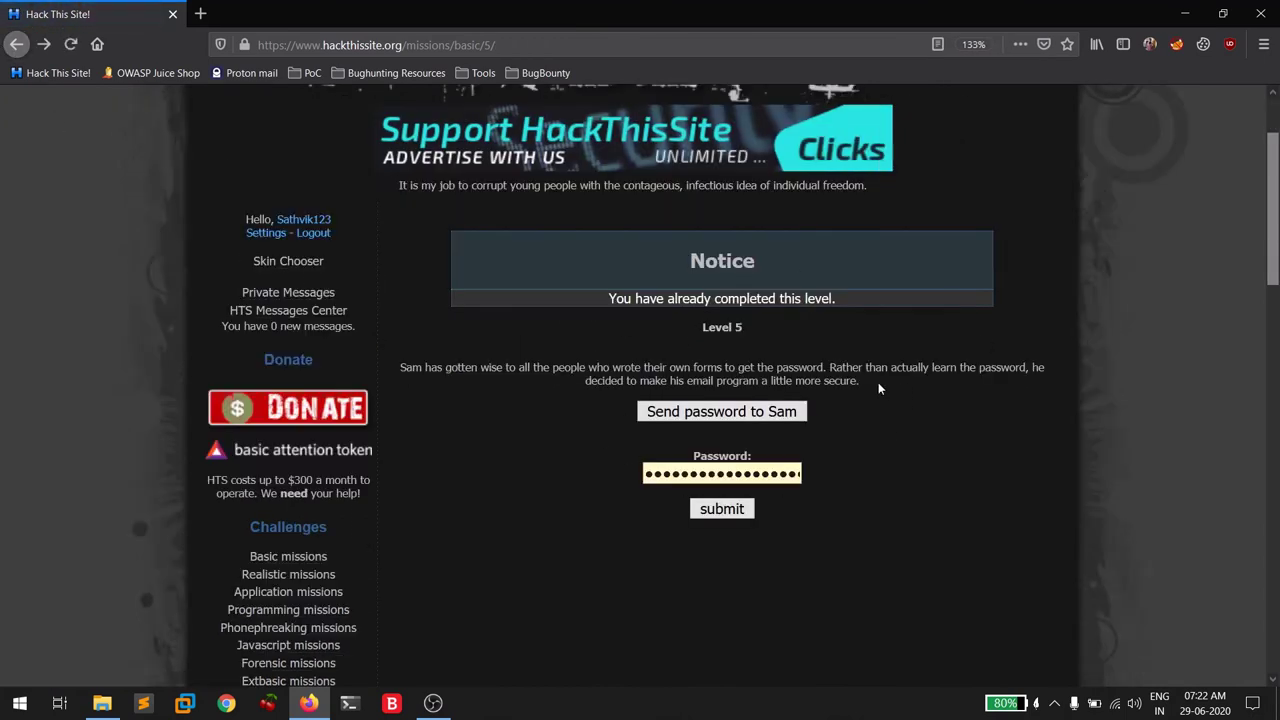
{"action": "left_click", "coordinate": [782, 412]}
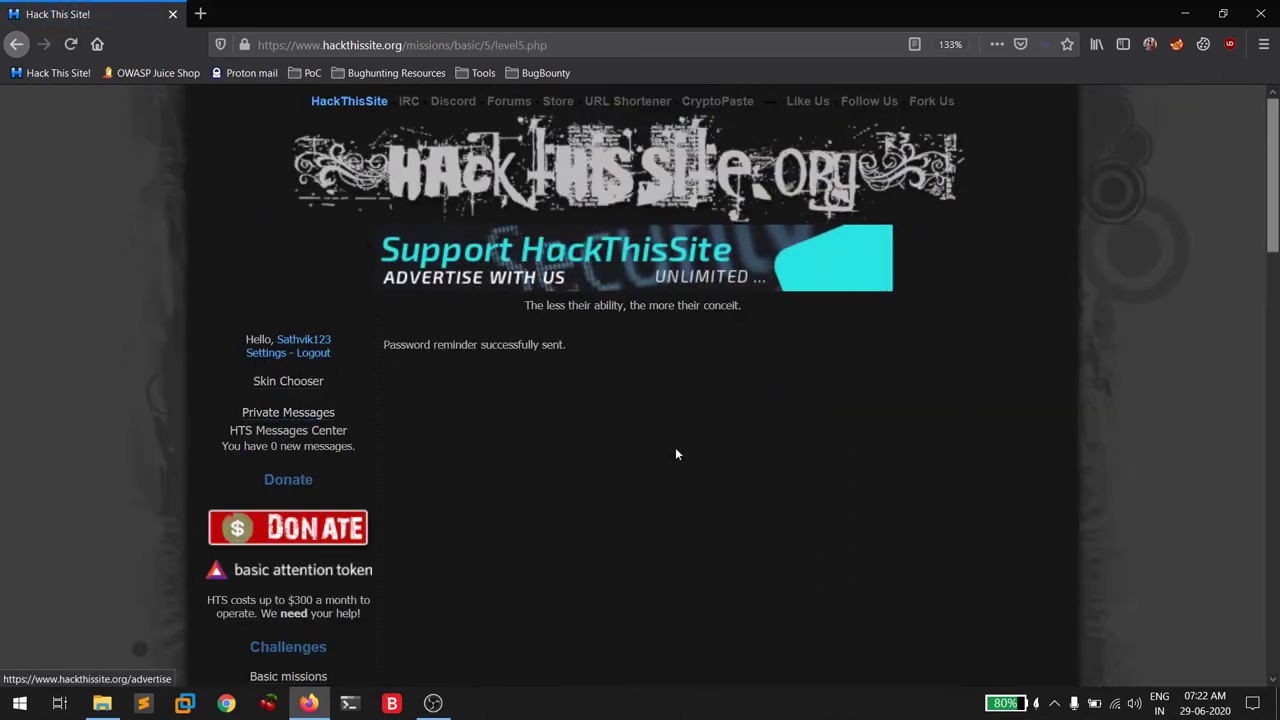
Highlight the 'successfully' confirmation line, then open the Basic missions list under Challenges.
{"action": "double_click", "coordinate": [503, 344]}
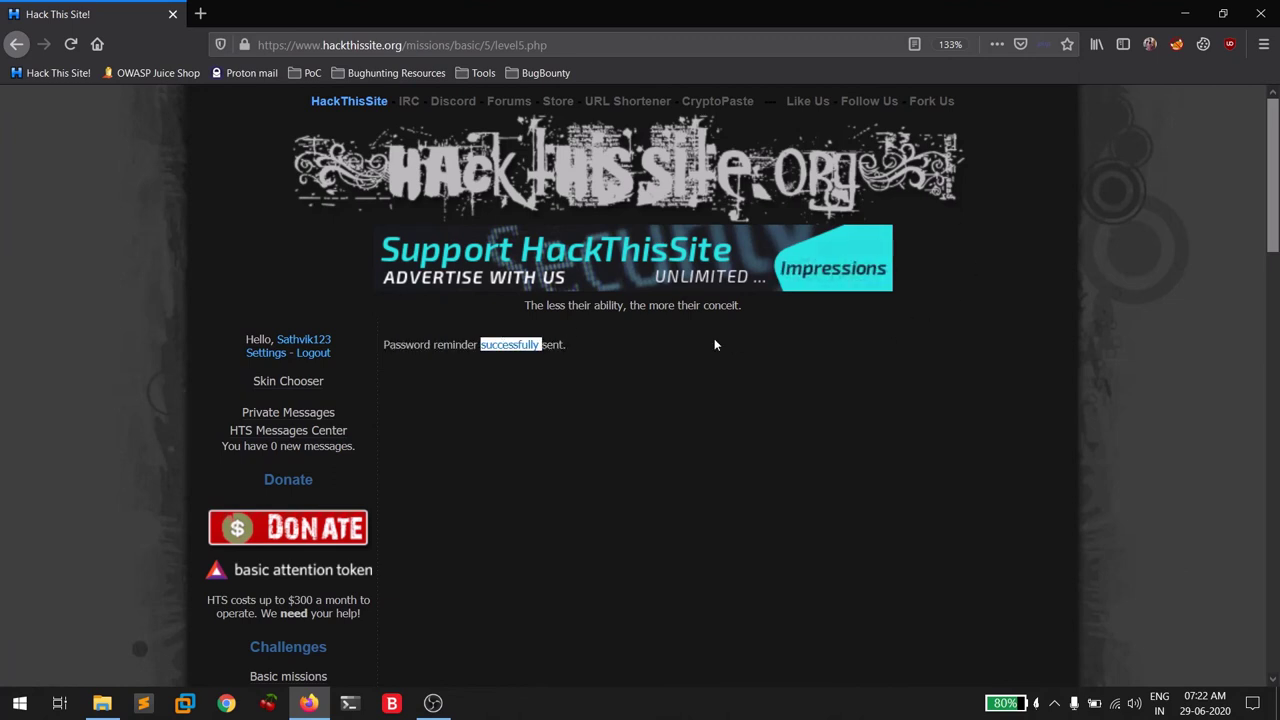
{"action": "left_click", "coordinate": [757, 481]}
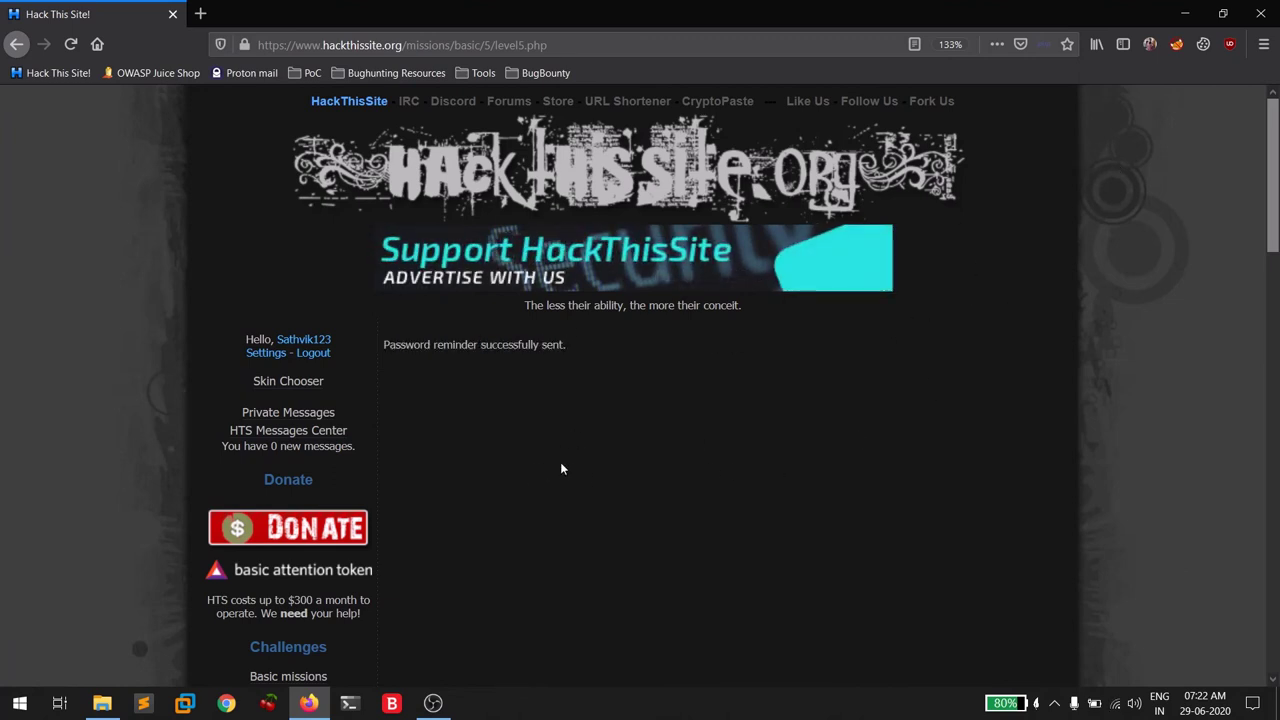
{"action": "double_click", "coordinate": [472, 344]}
{"action": "left_click", "coordinate": [594, 346]}
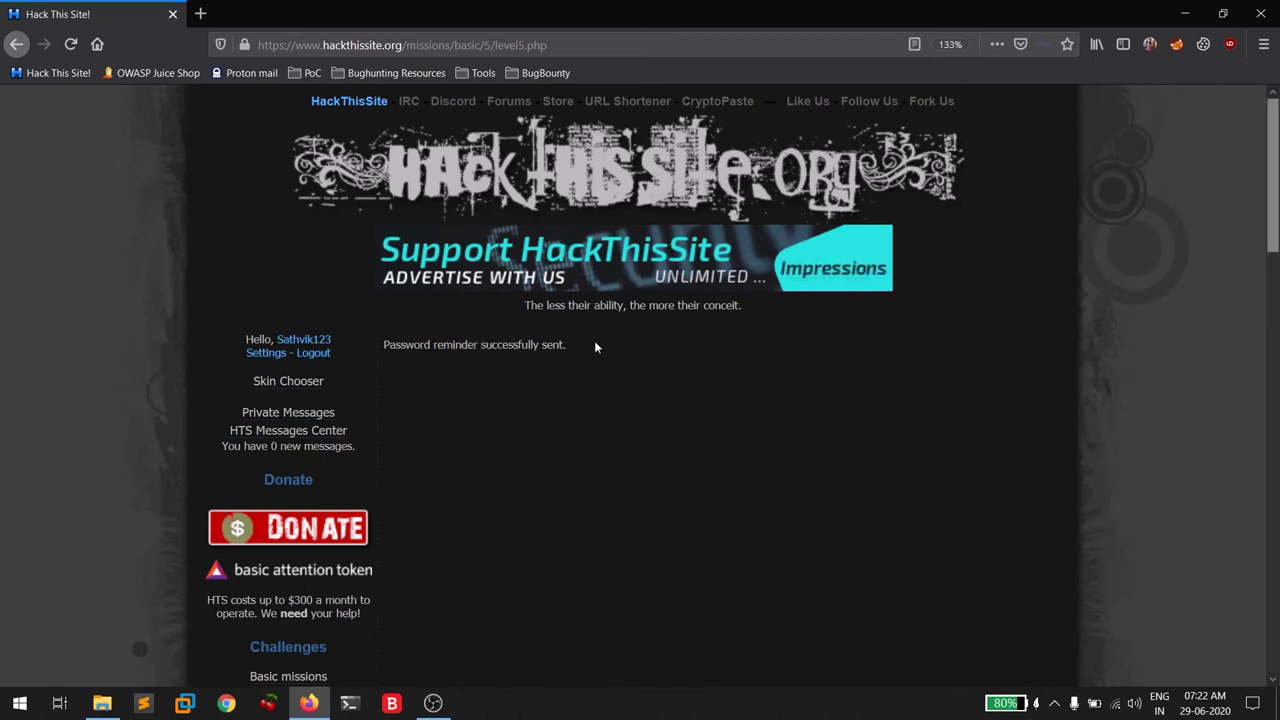
{"action": "triple_click", "coordinate": [594, 346]}
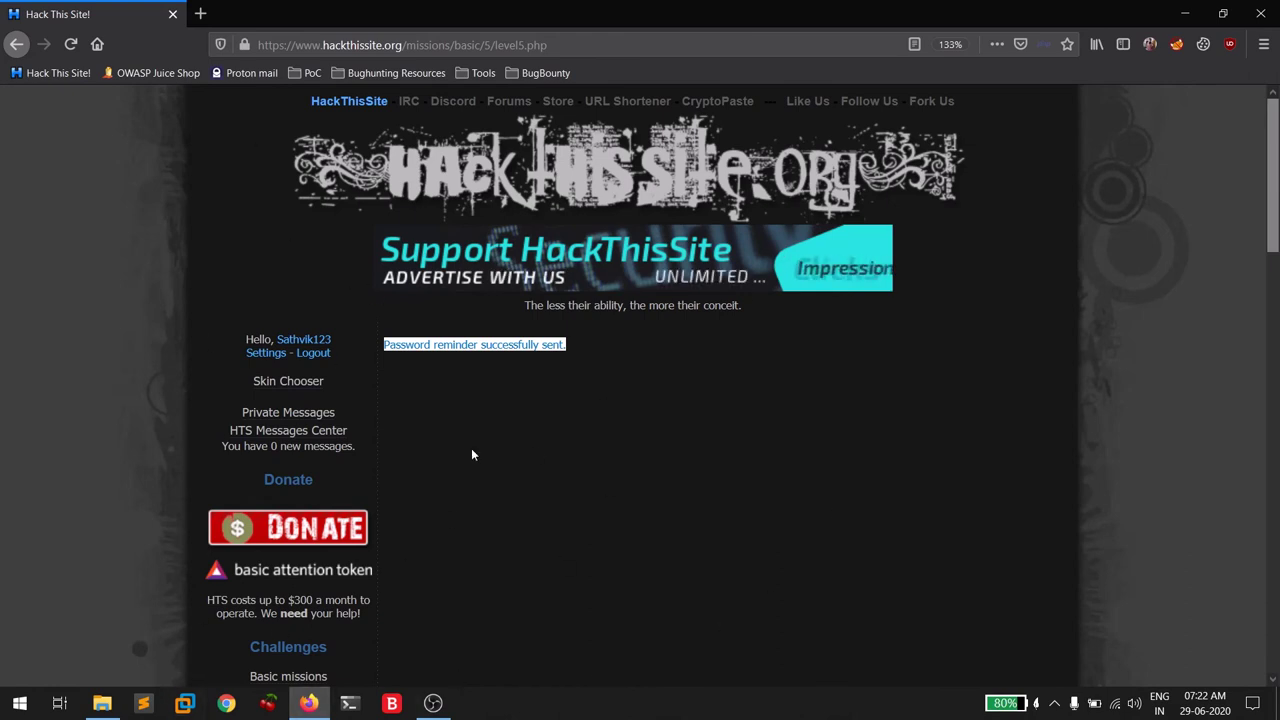
{"action": "scroll", "coordinate": [423, 563], "scroll_direction": "down", "scroll_amount": 3}
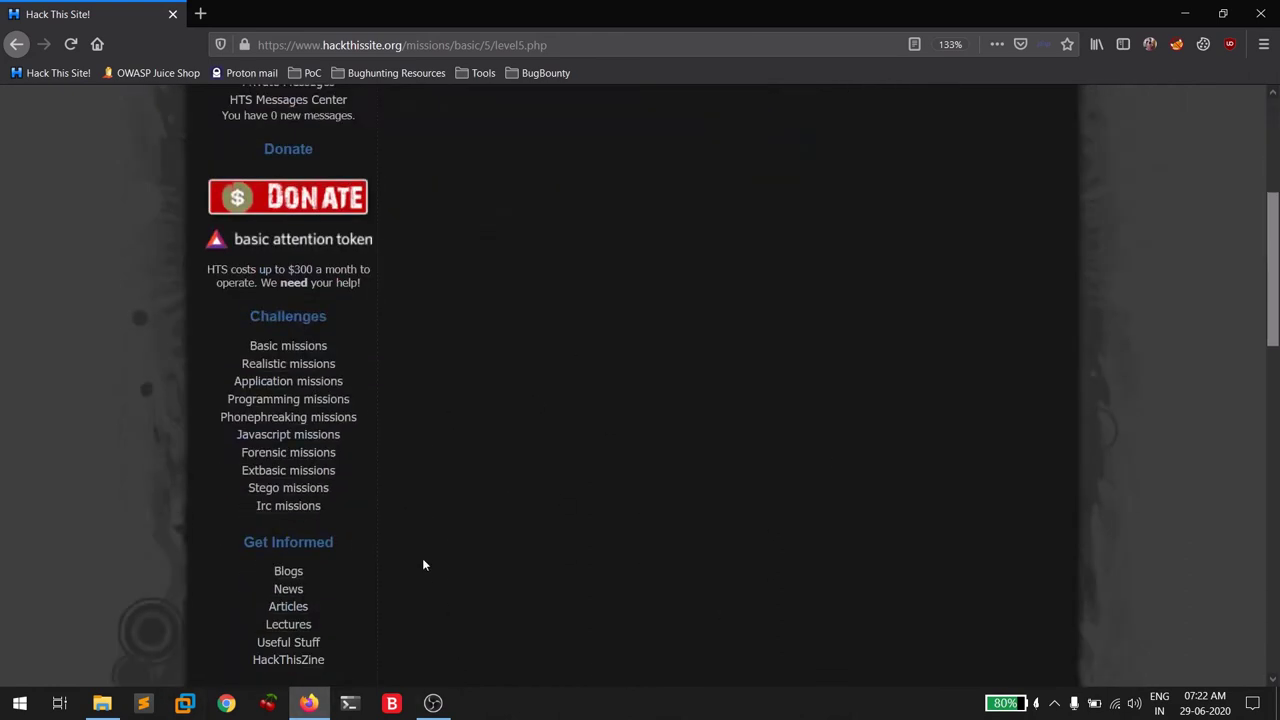
{"action": "left_click", "coordinate": [301, 318]}
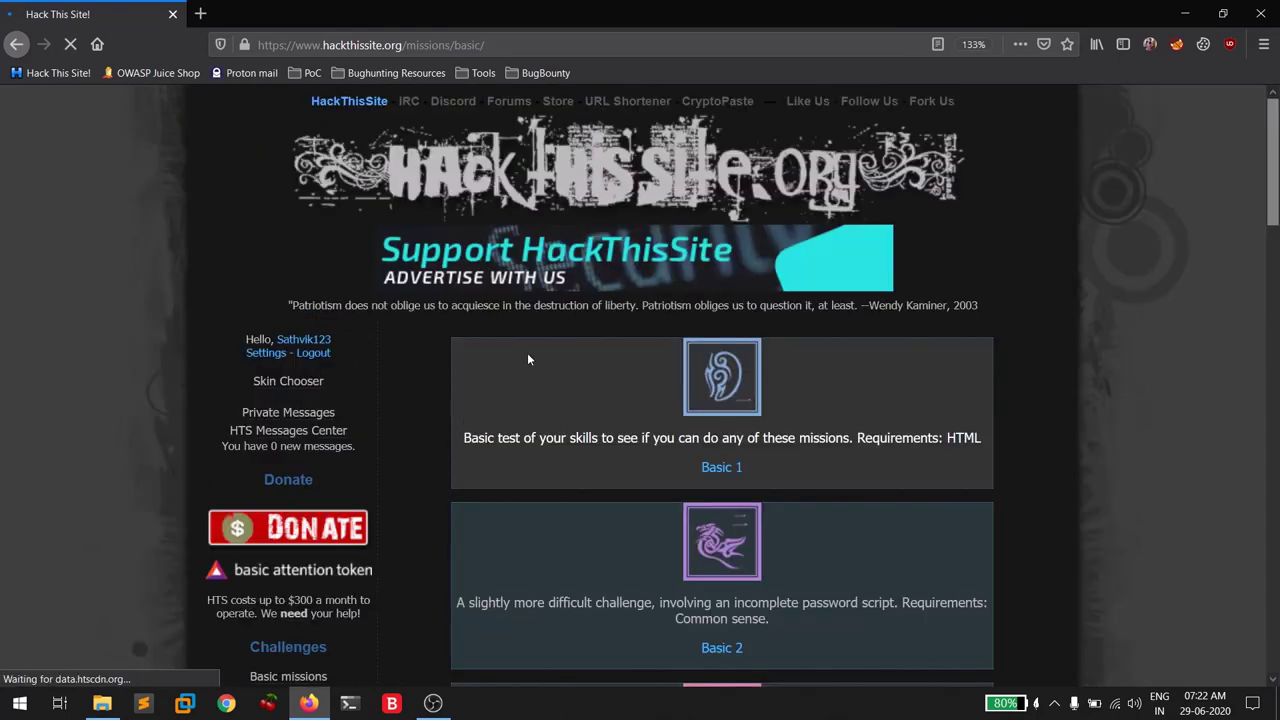
{"action": "scroll", "coordinate": [1138, 474], "scroll_direction": "down", "scroll_amount": 2}
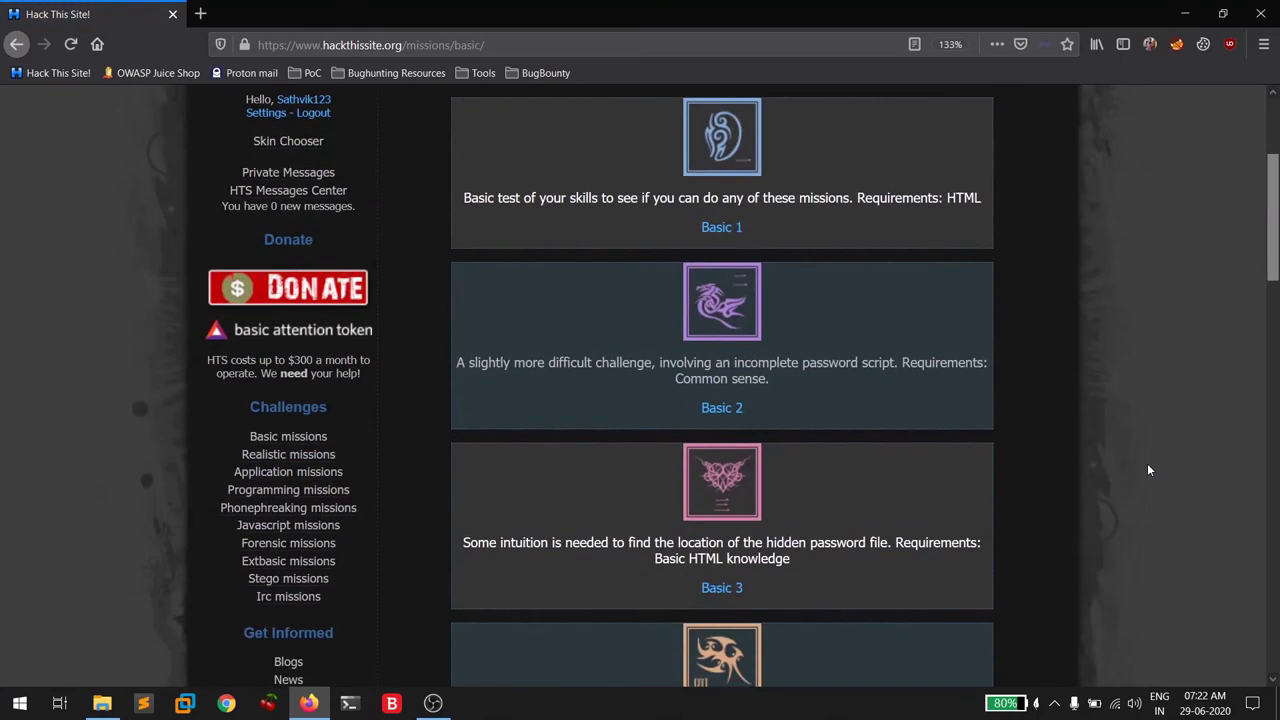
{"action": "scroll", "coordinate": [1154, 456], "scroll_direction": "down", "scroll_amount": 2}
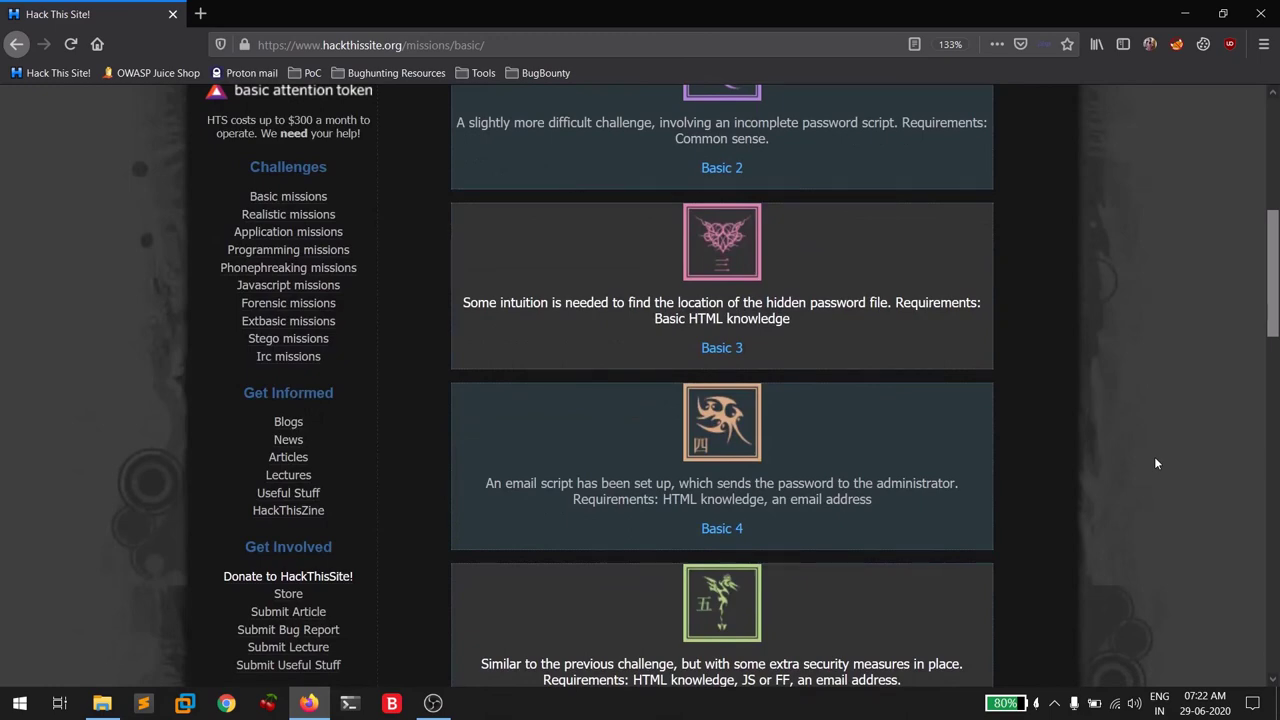
{"action": "scroll", "coordinate": [1156, 462], "scroll_direction": "up", "scroll_amount": 4}
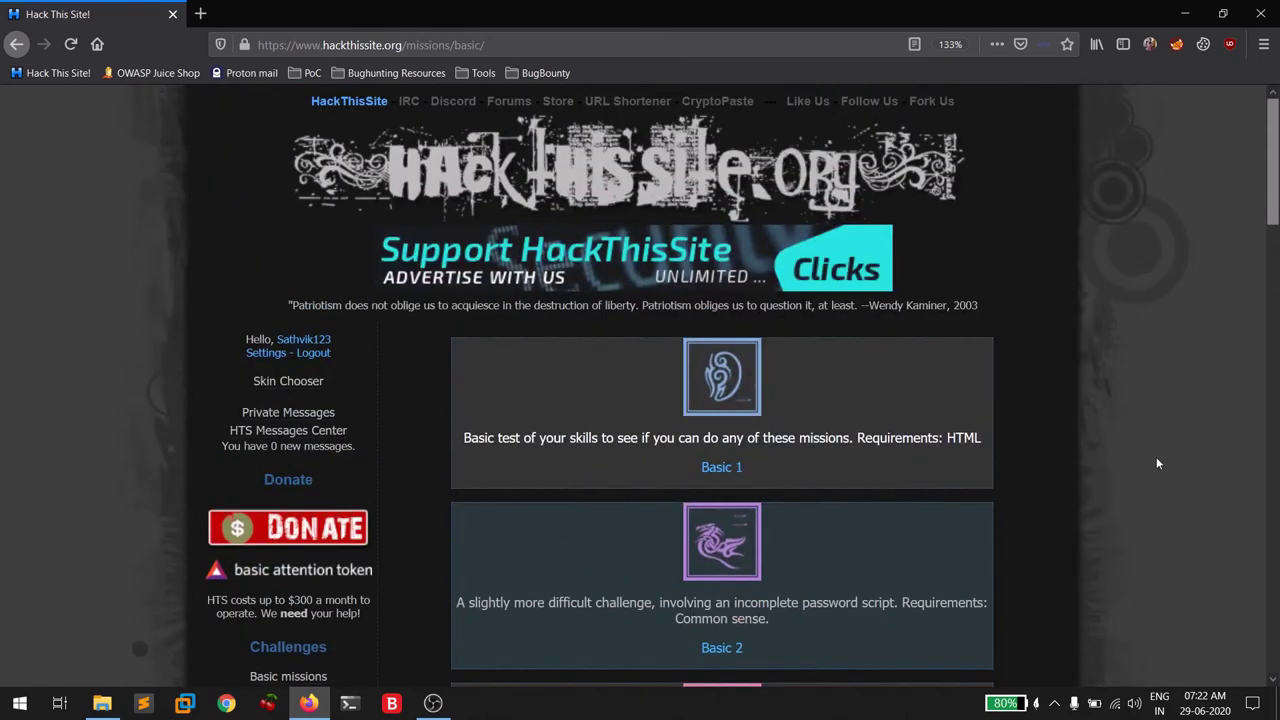
{"action": "scroll", "coordinate": [1157, 463], "scroll_direction": "down", "scroll_amount": 6}
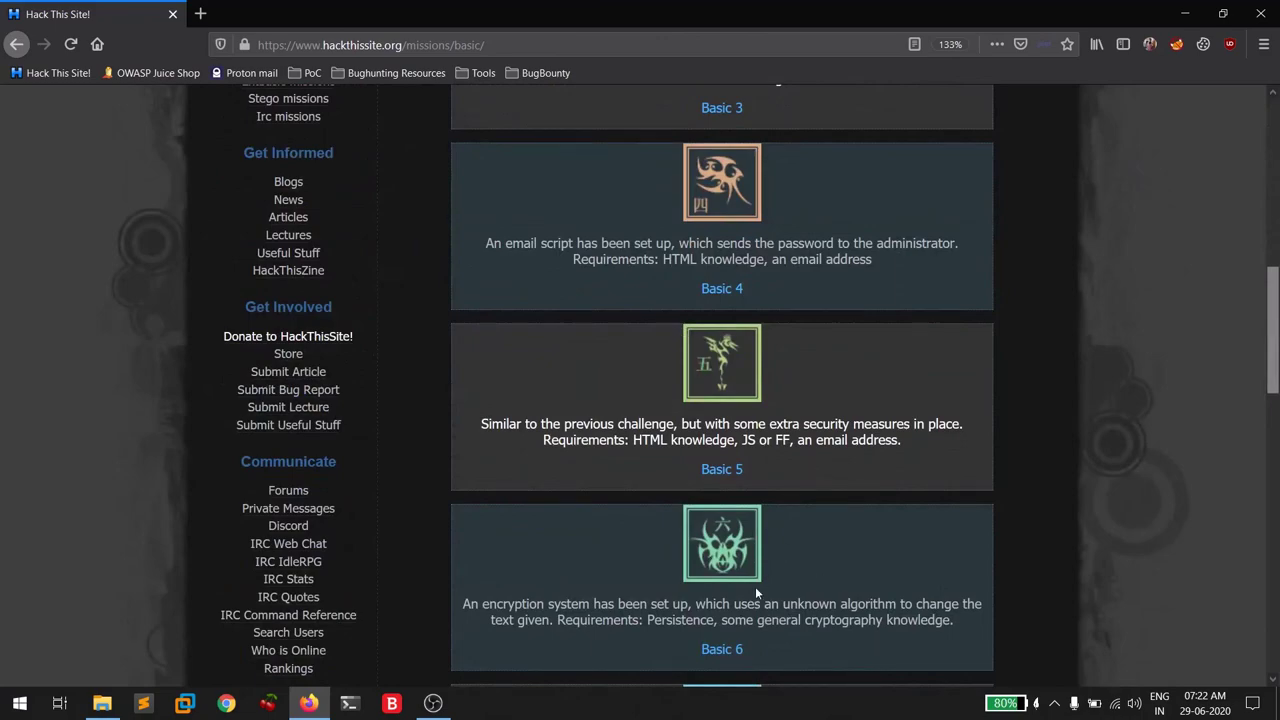
{"action": "scroll", "coordinate": [1031, 334], "scroll_direction": "down", "scroll_amount": 11}
{"action": "scroll", "coordinate": [1031, 334], "scroll_direction": "up", "scroll_amount": 13}
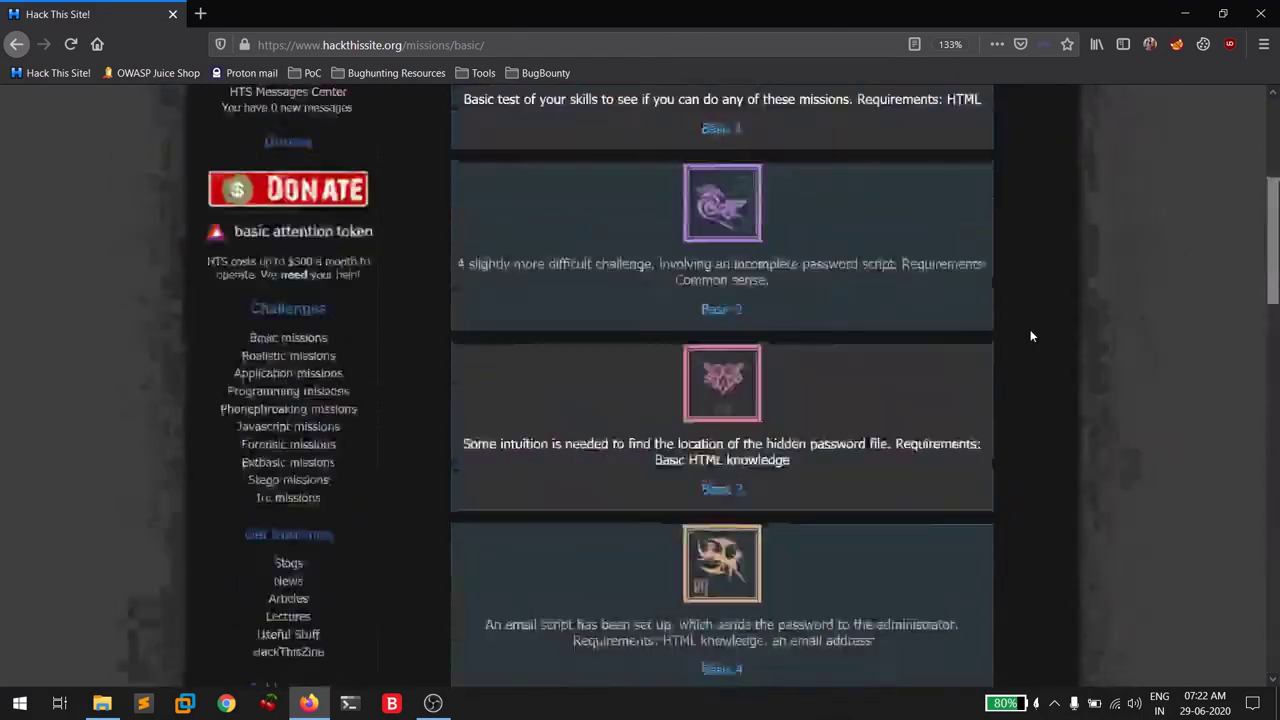
{"action": "scroll", "coordinate": [1030, 336], "scroll_direction": "up", "scroll_amount": 4}
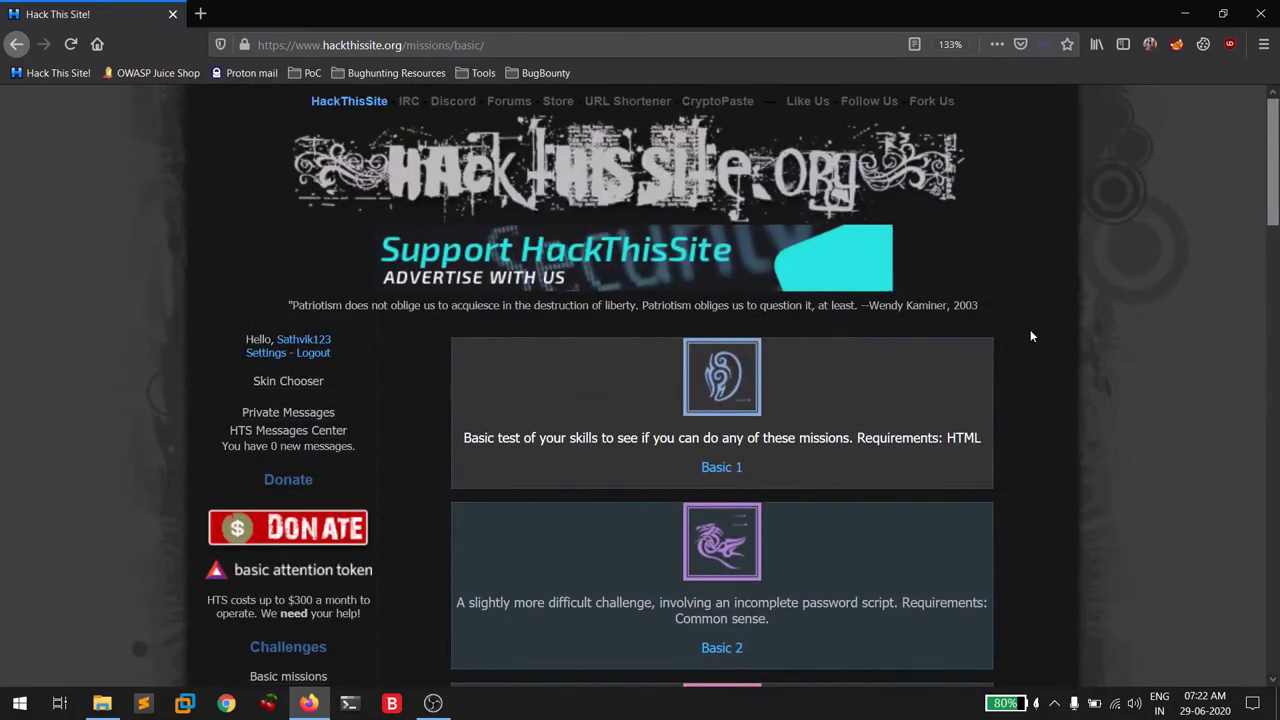